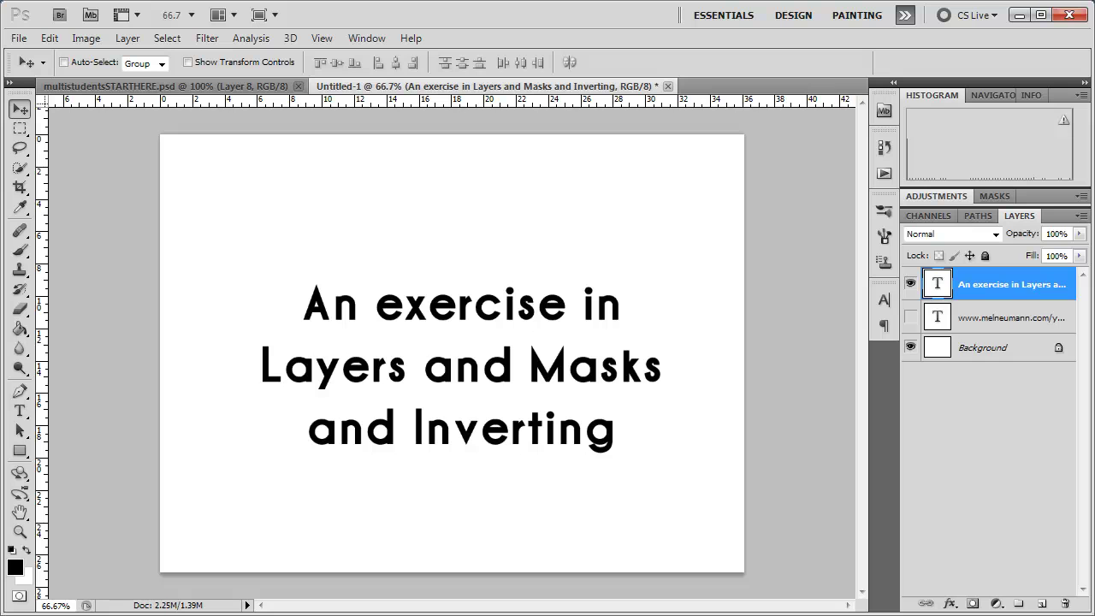
Step: Show the web address text instead of the exercise title, then switch to the multistudentsSTARTHERE.psd stairs photo
{"action": "left_click", "coordinate": [910, 317]}
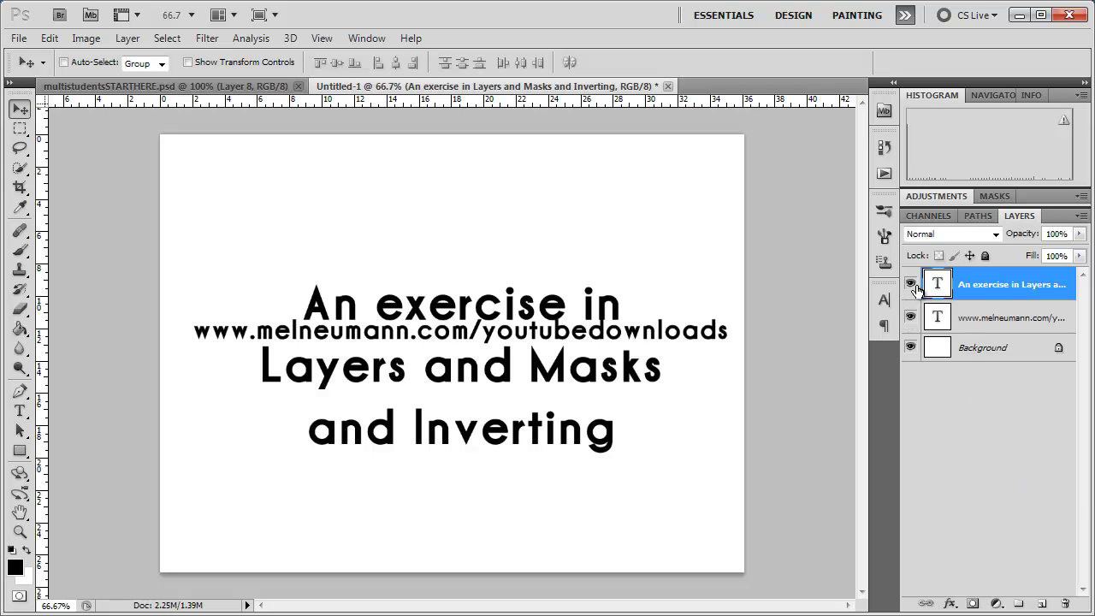
{"action": "left_click", "coordinate": [911, 284]}
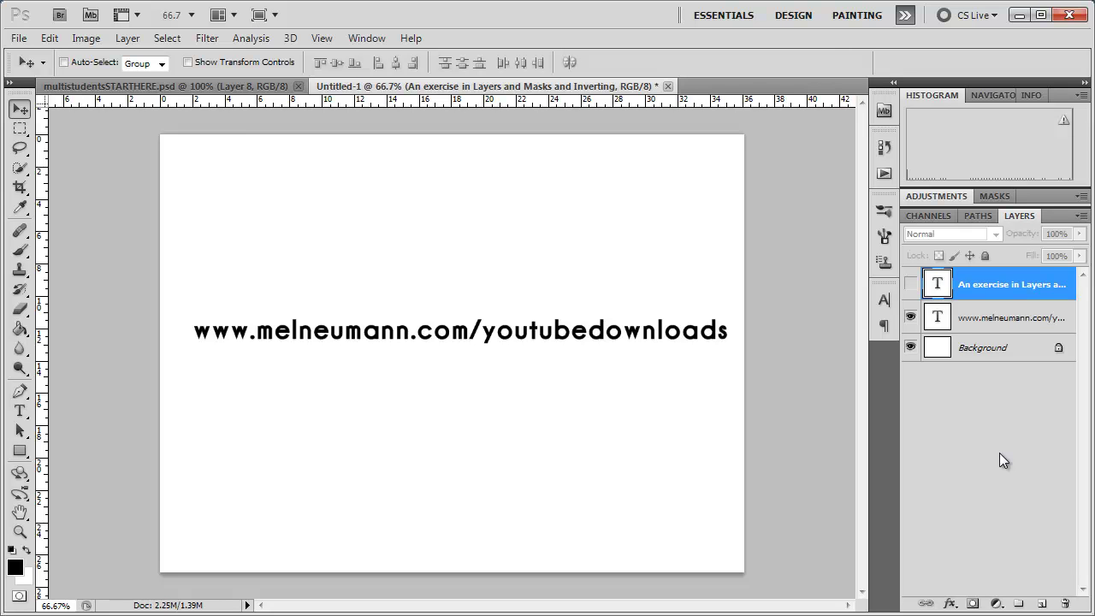
{"action": "left_click", "coordinate": [215, 86]}
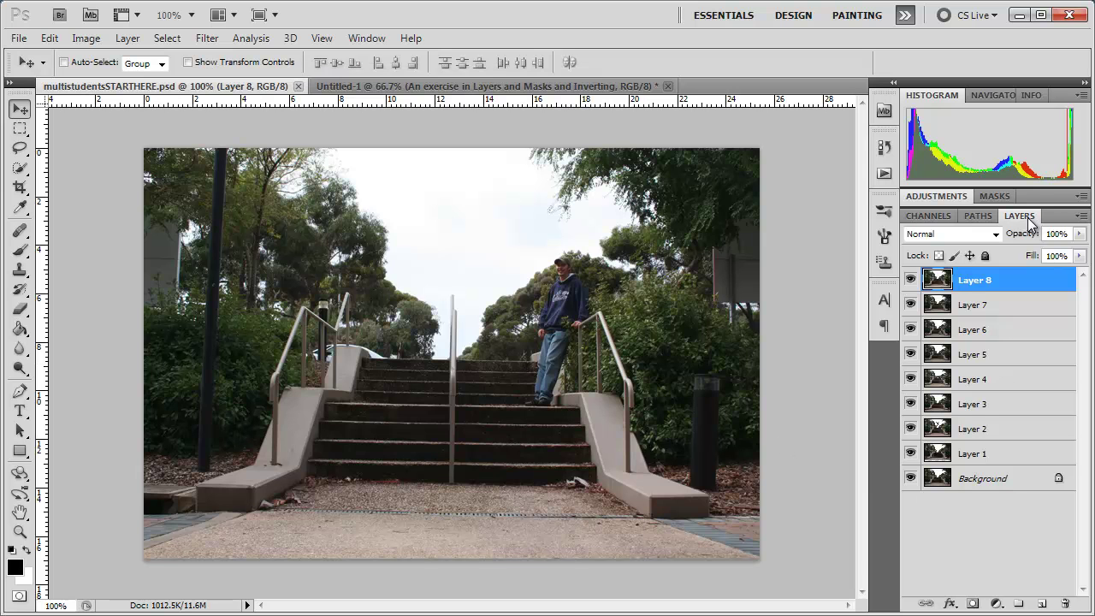
Step: Float the Layers panel, resizing it wider and shorter and nudging it into place
{"action": "left_click_drag", "start_coordinate": [1026, 218], "coordinate": [595, 111]}
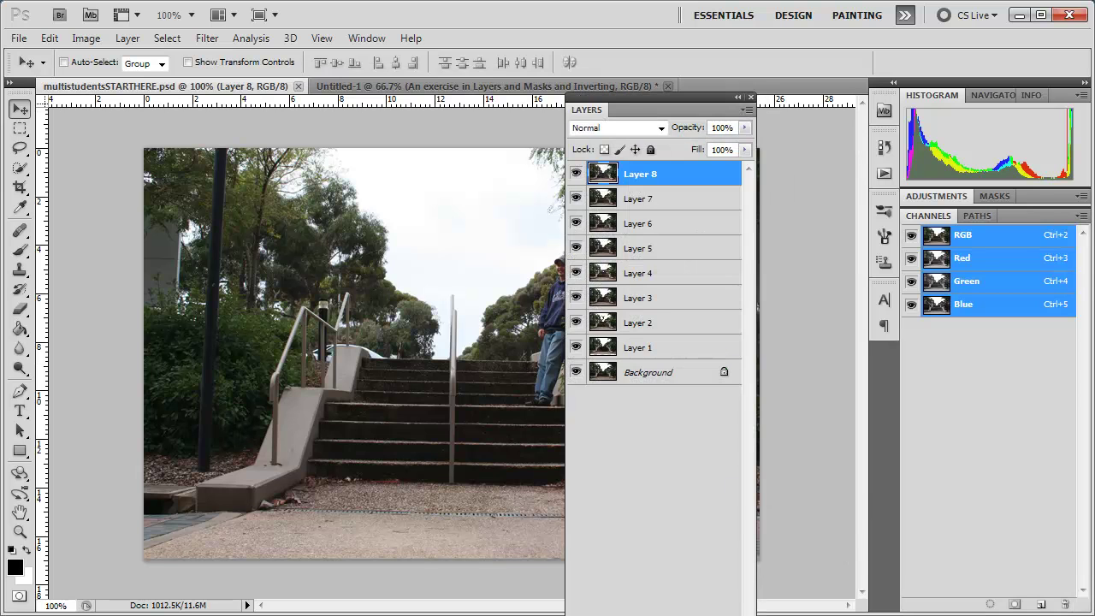
{"action": "left_click_drag", "start_coordinate": [757, 612], "coordinate": [780, 554]}
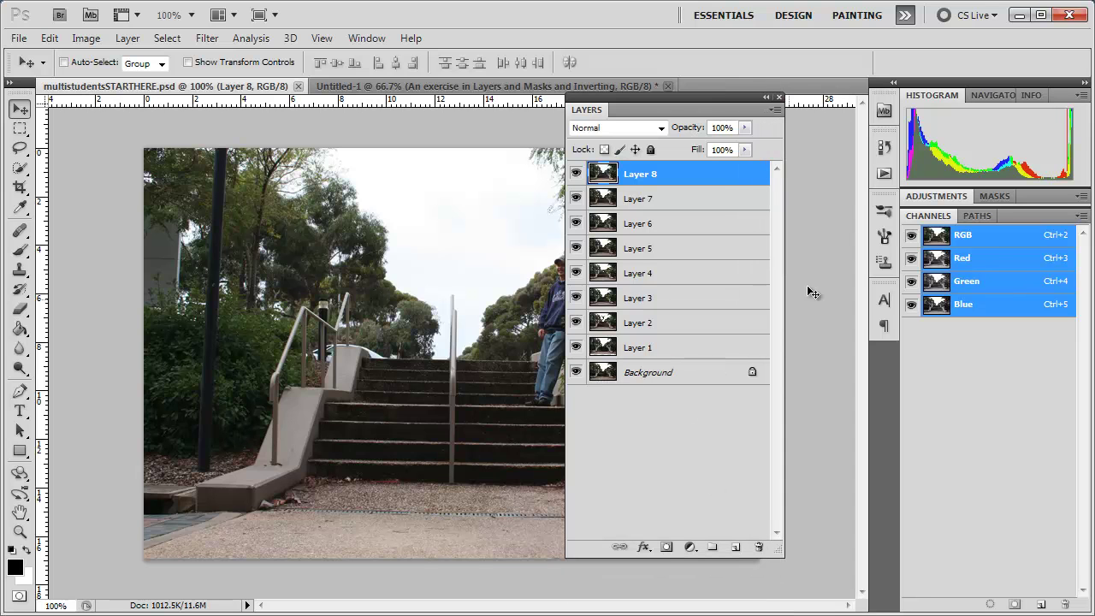
{"action": "left_click_drag", "start_coordinate": [719, 96], "coordinate": [716, 111]}
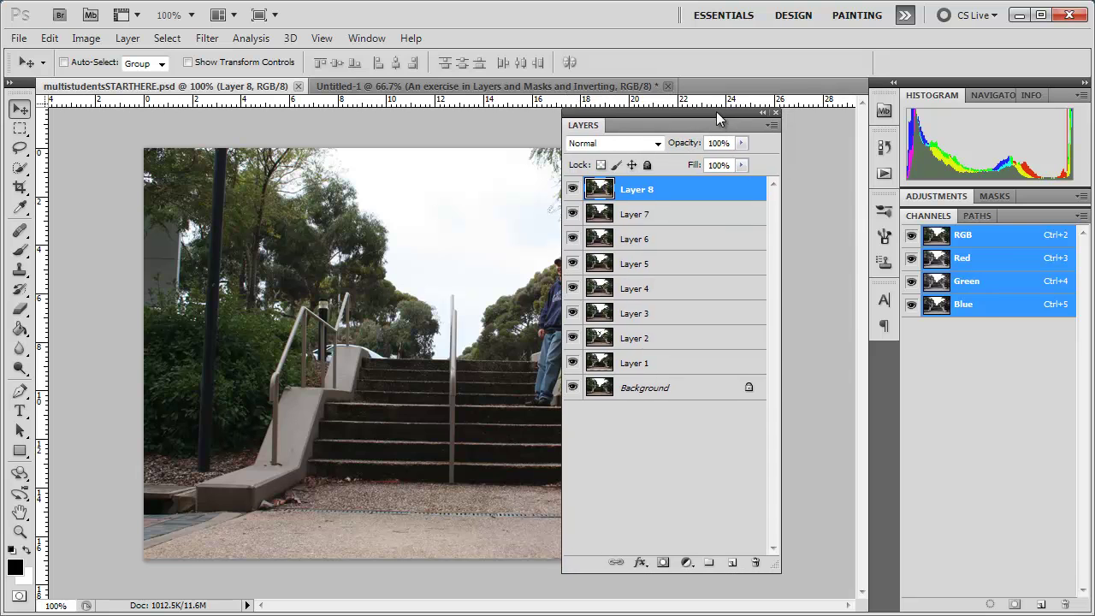
Step: Set the Layers panel's thumbnail size to the largest option
{"action": "left_click", "coordinate": [771, 125]}
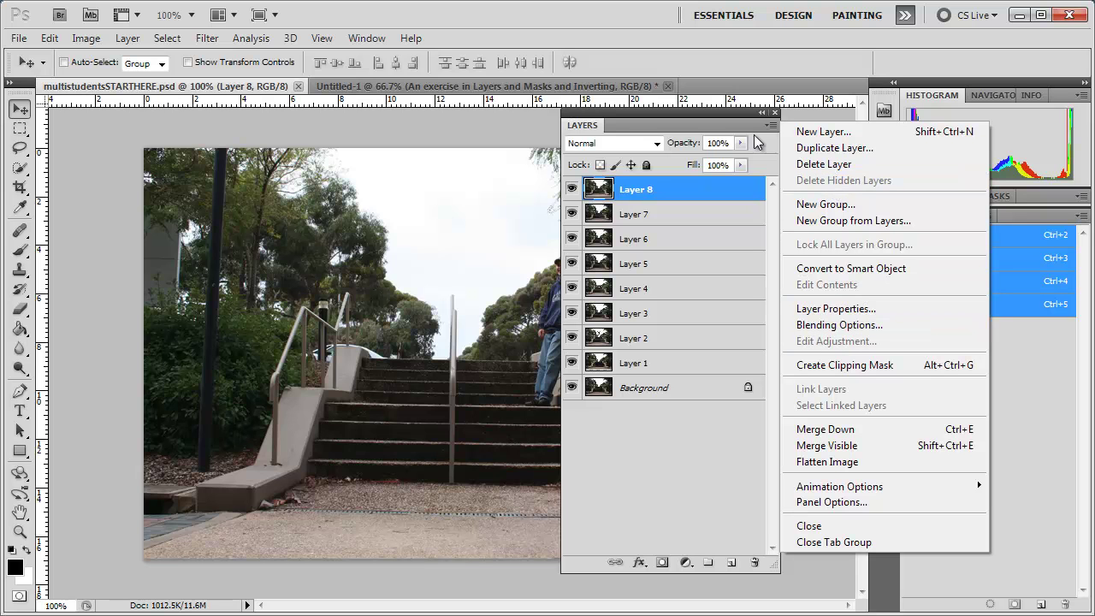
{"action": "left_click", "coordinate": [821, 503]}
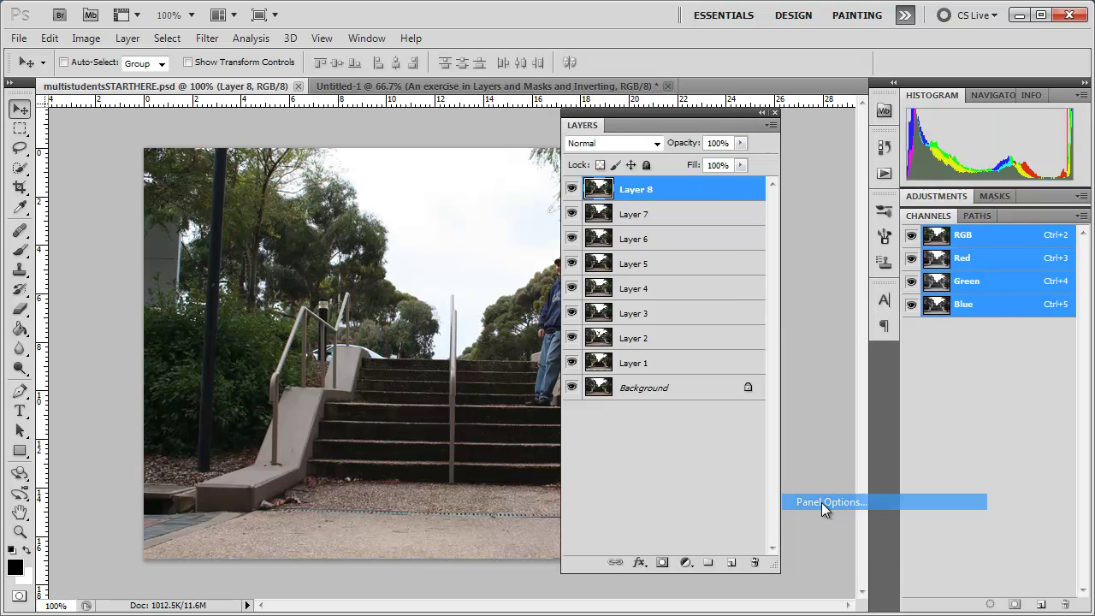
{"action": "left_click", "coordinate": [459, 306]}
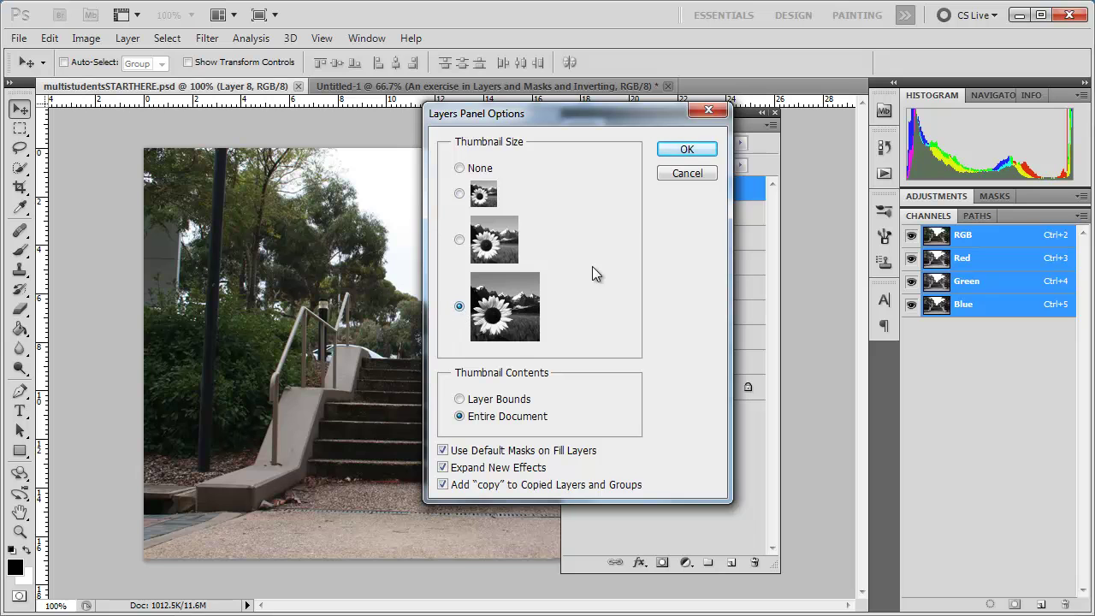
{"action": "left_click", "coordinate": [685, 152]}
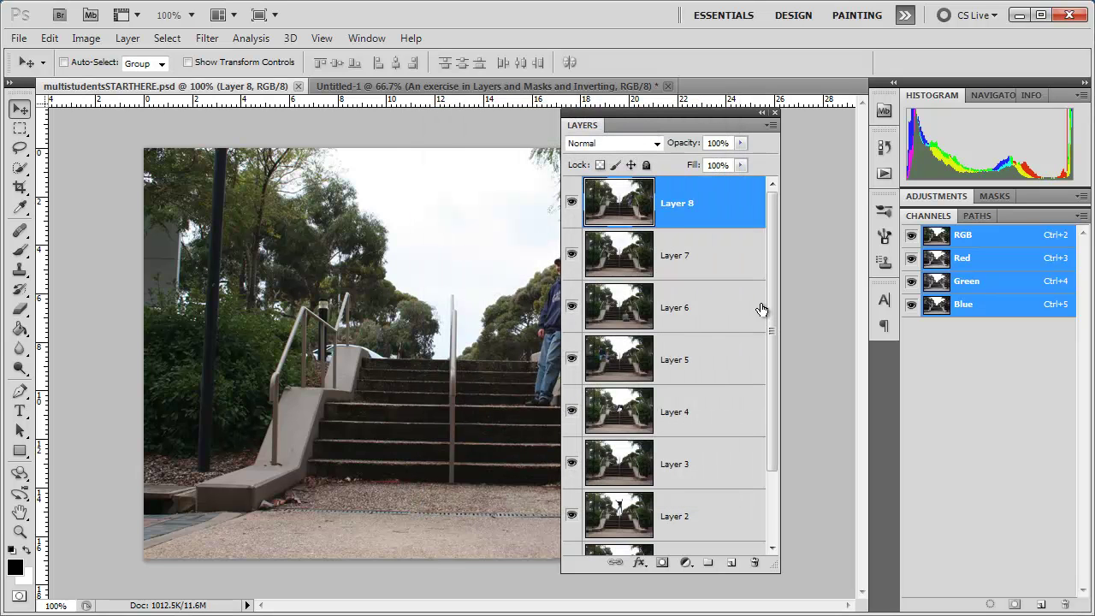
Step: Move the Layers panel off the photo and hide all the layers
{"action": "left_click_drag", "start_coordinate": [773, 298], "coordinate": [774, 384]}
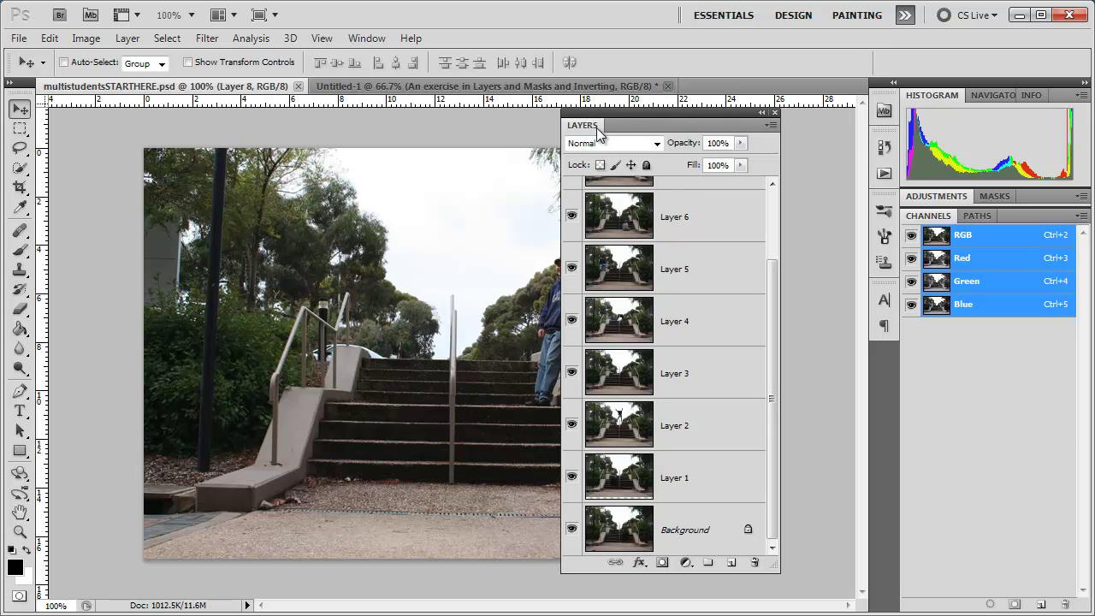
{"action": "left_click_drag", "start_coordinate": [596, 131], "coordinate": [793, 141]}
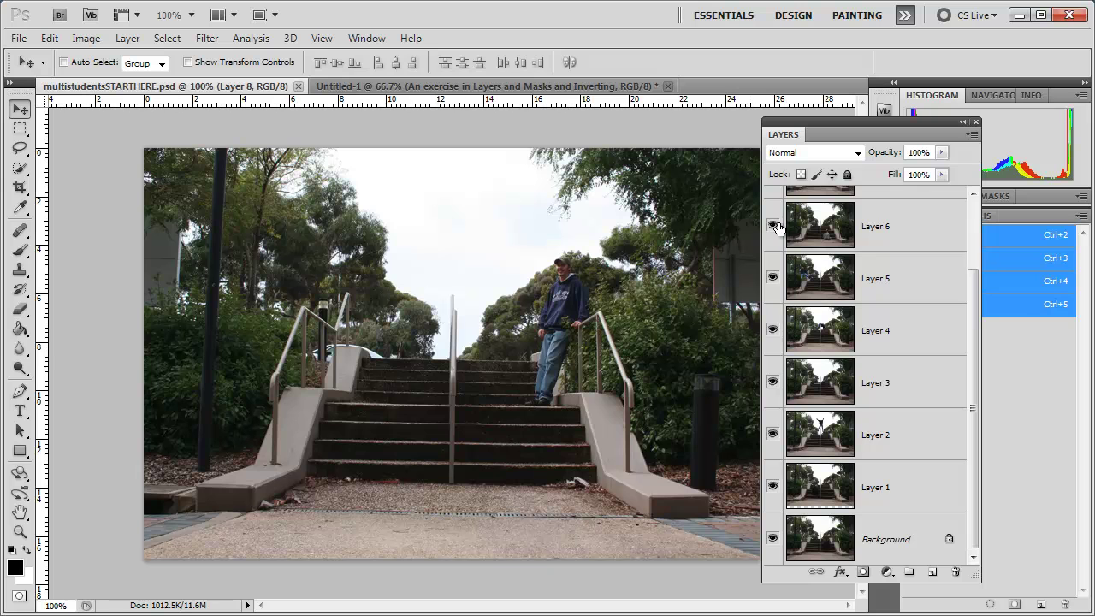
{"action": "scroll", "coordinate": [976, 348], "scroll_direction": "up", "scroll_amount": 3}
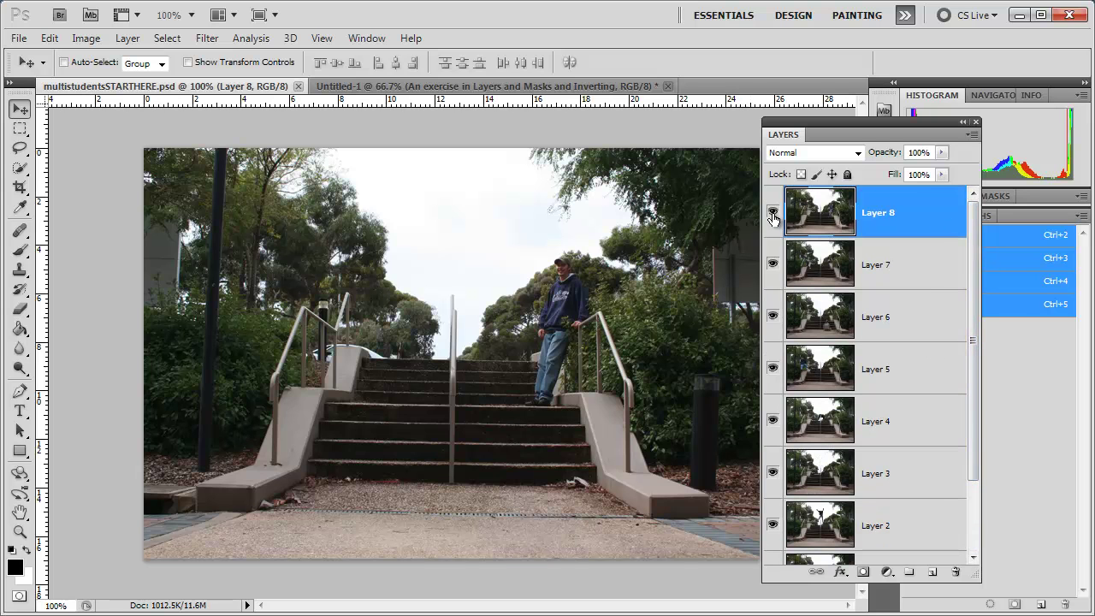
{"action": "left_click", "coordinate": [772, 214]}
{"action": "left_click_drag", "start_coordinate": [773, 300], "coordinate": [774, 537]}
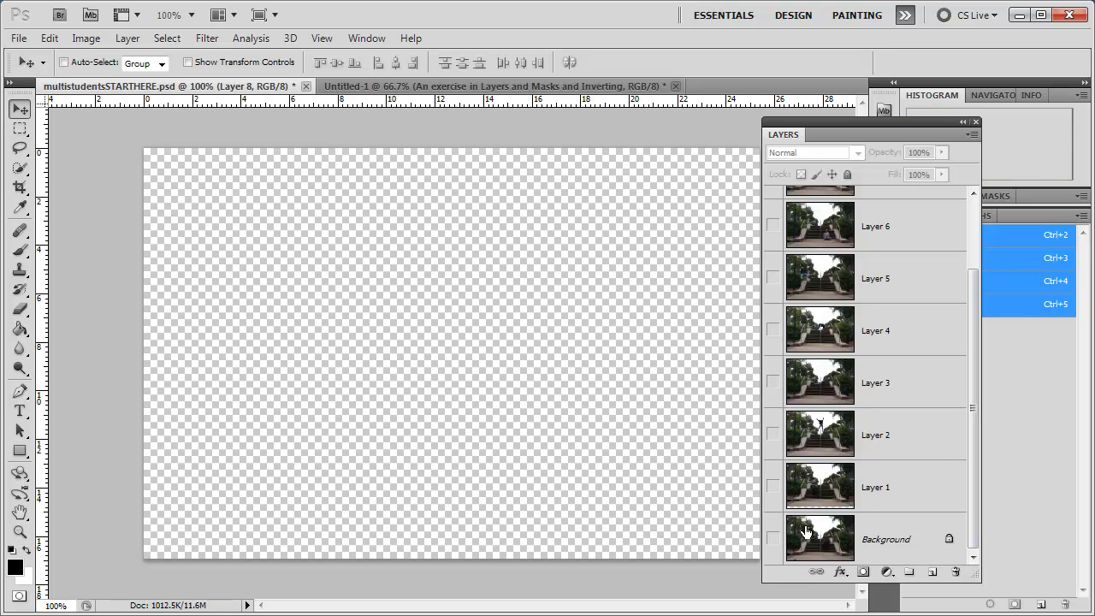
Step: Turn on Background and Layers 1 through 8 one by one to preview each person
{"action": "left_click", "coordinate": [773, 539]}
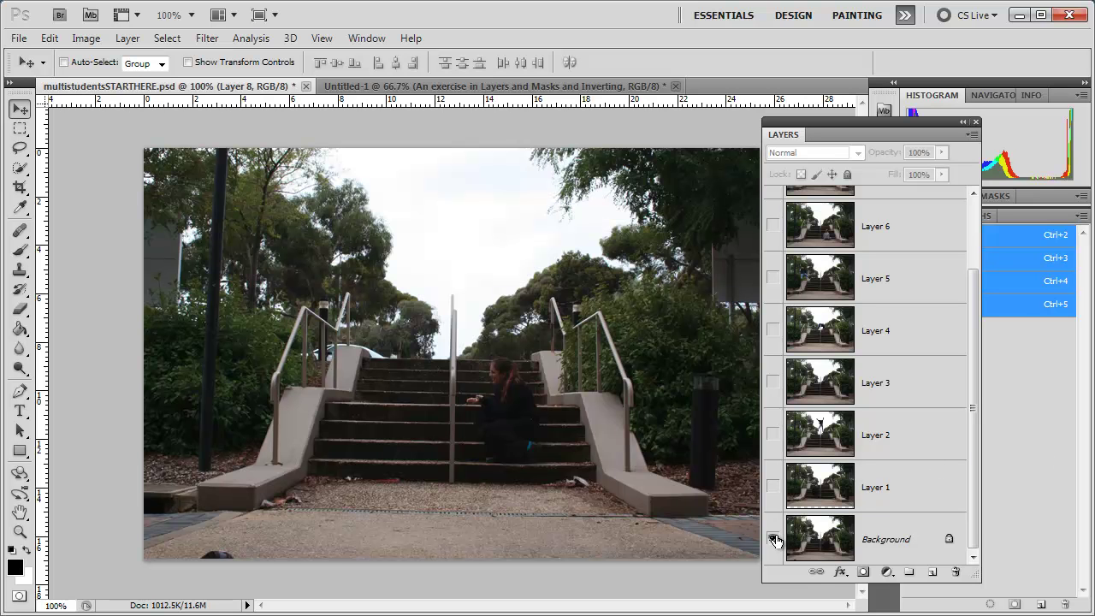
{"action": "left_click", "coordinate": [773, 487]}
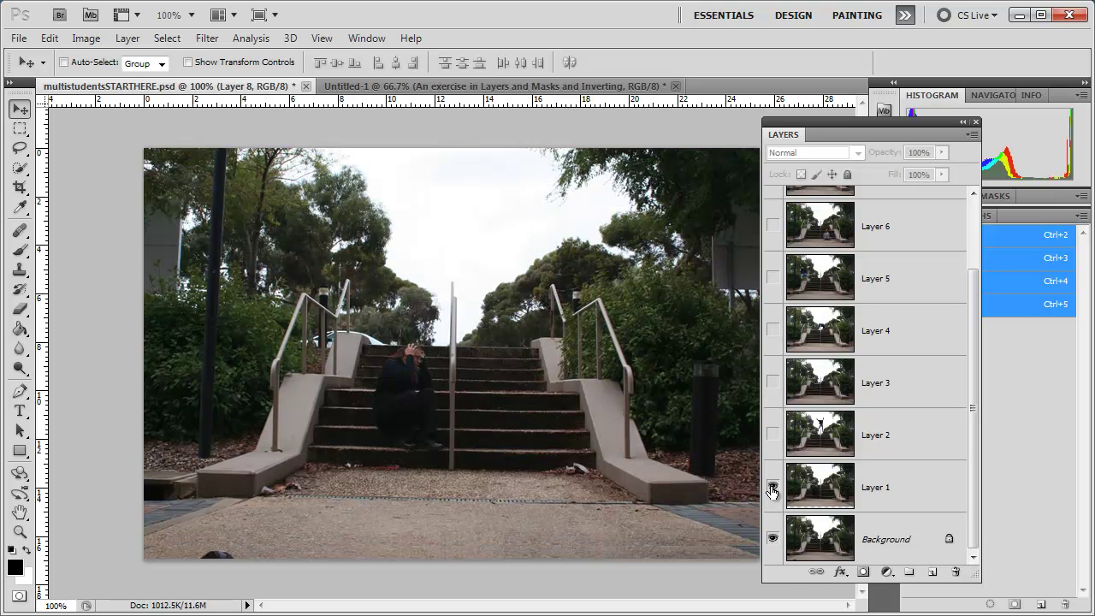
{"action": "left_click", "coordinate": [773, 434]}
{"action": "left_click", "coordinate": [772, 382]}
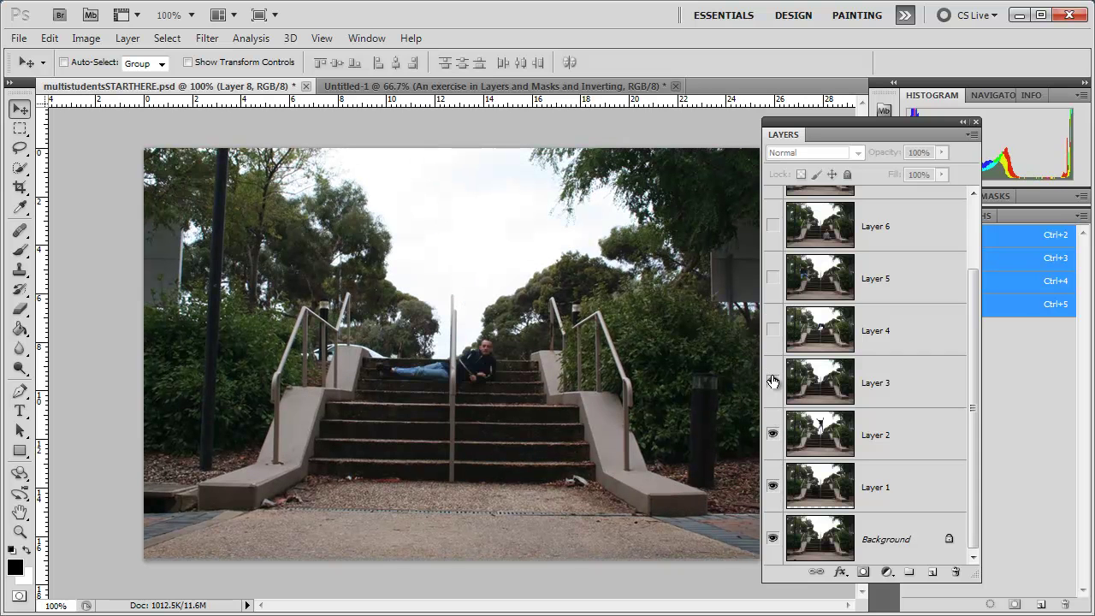
{"action": "left_click", "coordinate": [773, 330]}
{"action": "left_click", "coordinate": [772, 278]}
{"action": "left_click", "coordinate": [772, 226]}
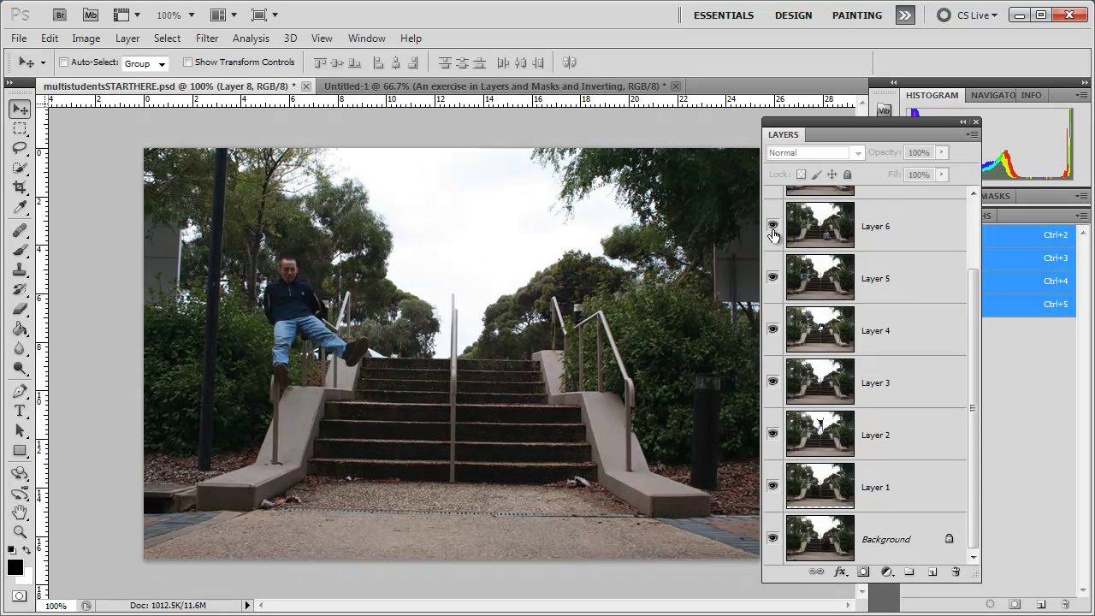
{"action": "scroll", "coordinate": [772, 235], "scroll_direction": "up", "scroll_amount": 1}
{"action": "left_click", "coordinate": [772, 227]}
{"action": "scroll", "coordinate": [773, 234], "scroll_direction": "up", "scroll_amount": 1}
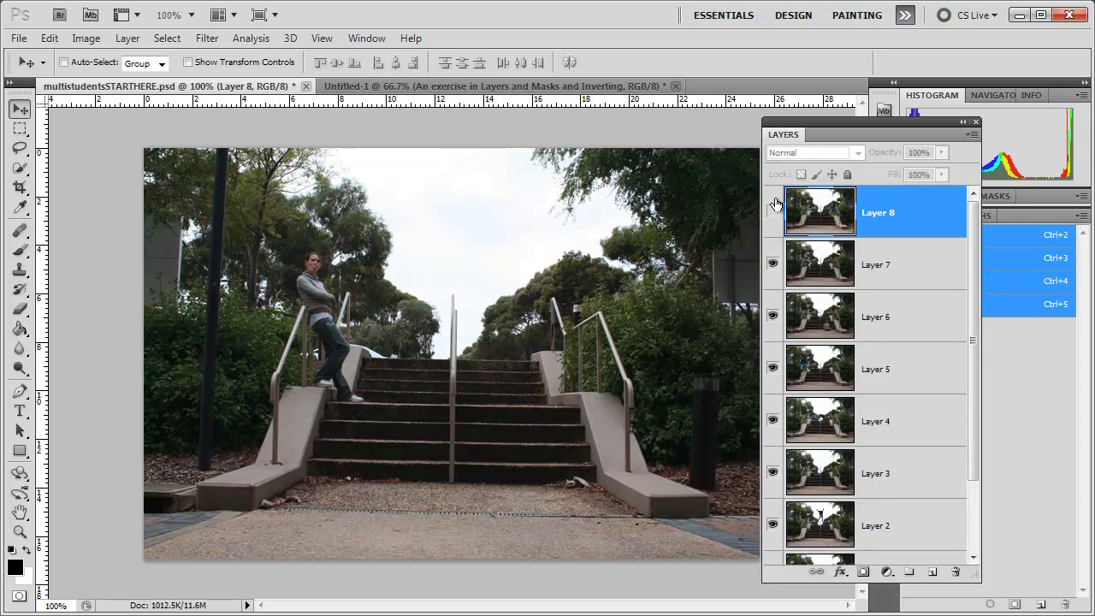
{"action": "left_click", "coordinate": [773, 212]}
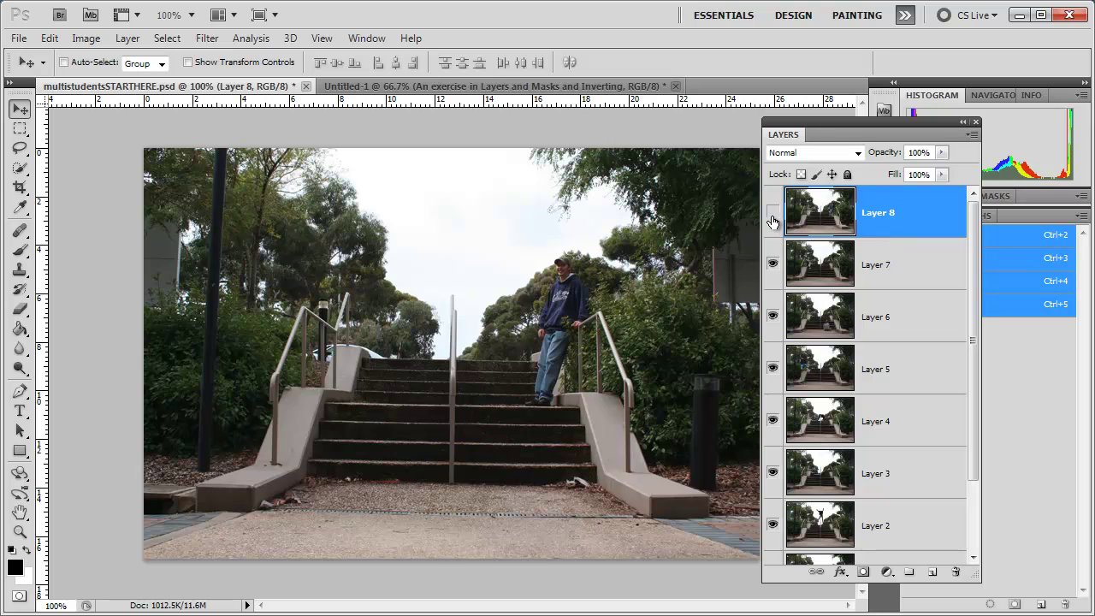
Step: Hide Layers 8 down to 1, then show Layer 1 and Layer 2's jumping man again
{"action": "left_click", "coordinate": [773, 213]}
{"action": "left_click", "coordinate": [774, 266]}
{"action": "left_click", "coordinate": [774, 316]}
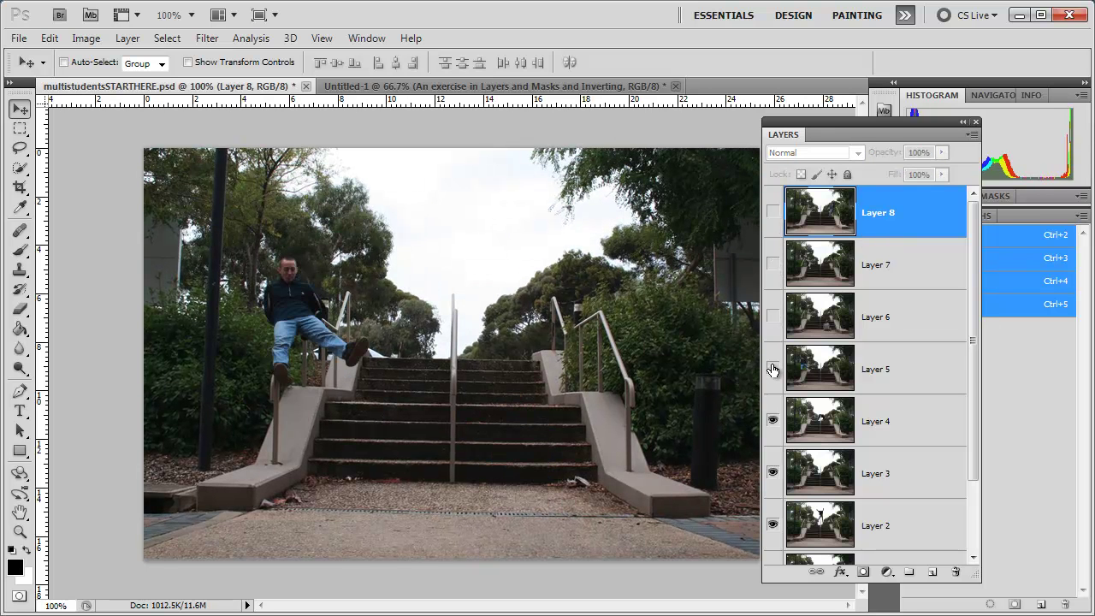
{"action": "left_click", "coordinate": [773, 368]}
{"action": "scroll", "coordinate": [773, 370], "scroll_direction": "down", "scroll_amount": 1}
{"action": "left_click", "coordinate": [773, 369]}
{"action": "scroll", "coordinate": [773, 370], "scroll_direction": "down", "scroll_amount": 1}
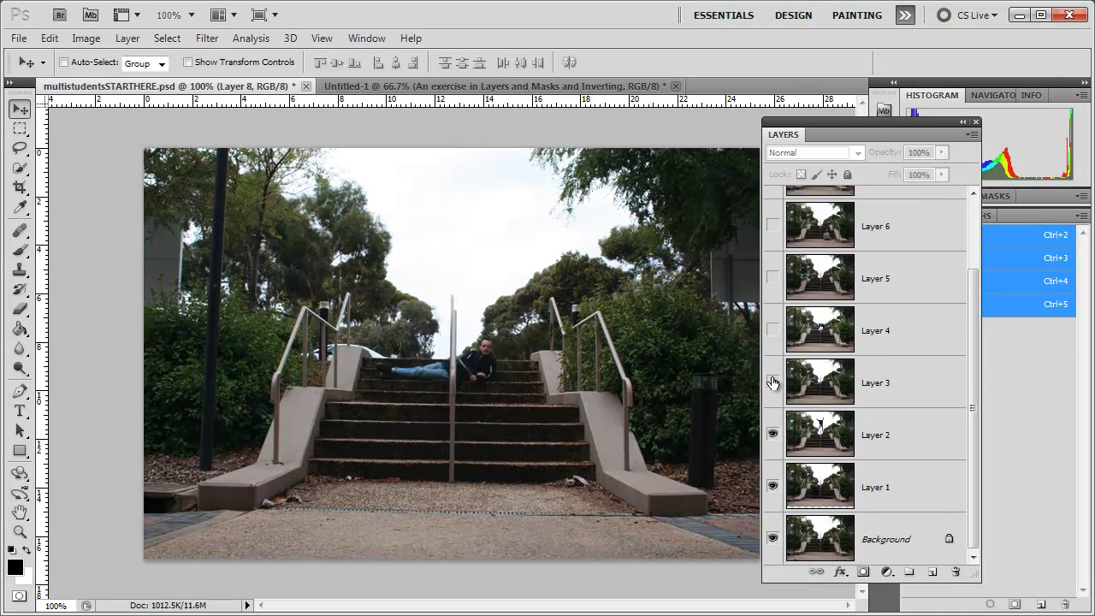
{"action": "left_click", "coordinate": [772, 379]}
{"action": "left_click", "coordinate": [772, 434]}
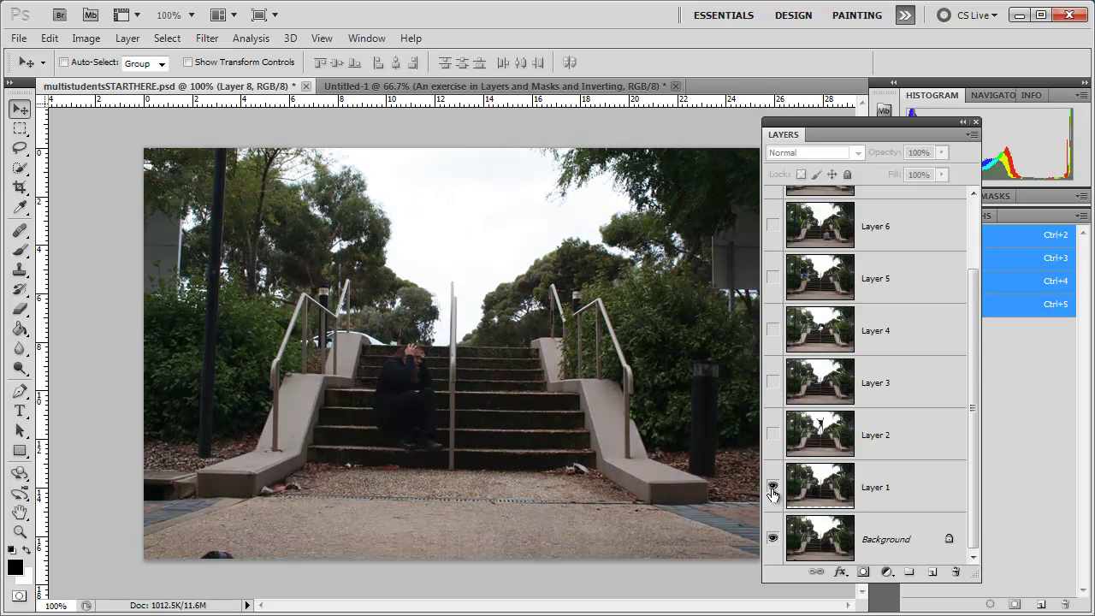
{"action": "left_click", "coordinate": [773, 487]}
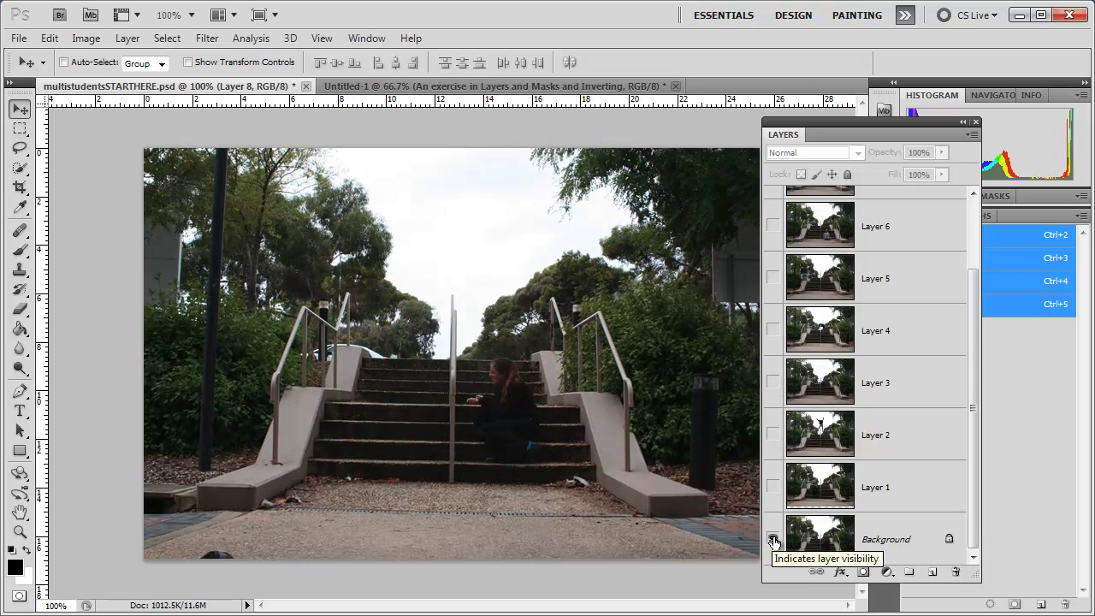
{"action": "left_click", "coordinate": [772, 487]}
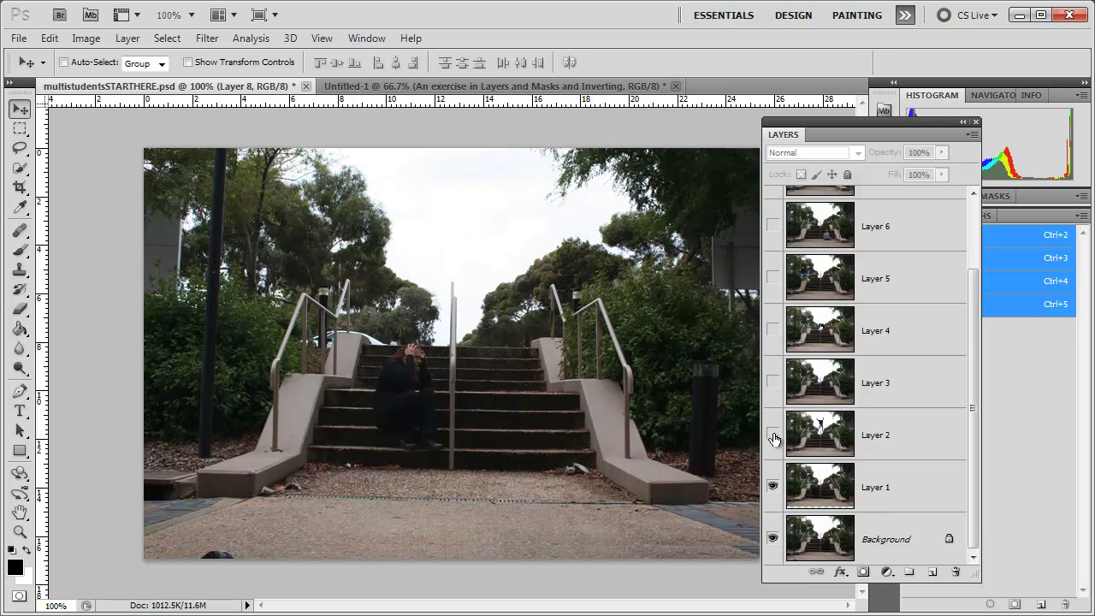
{"action": "left_click", "coordinate": [773, 434]}
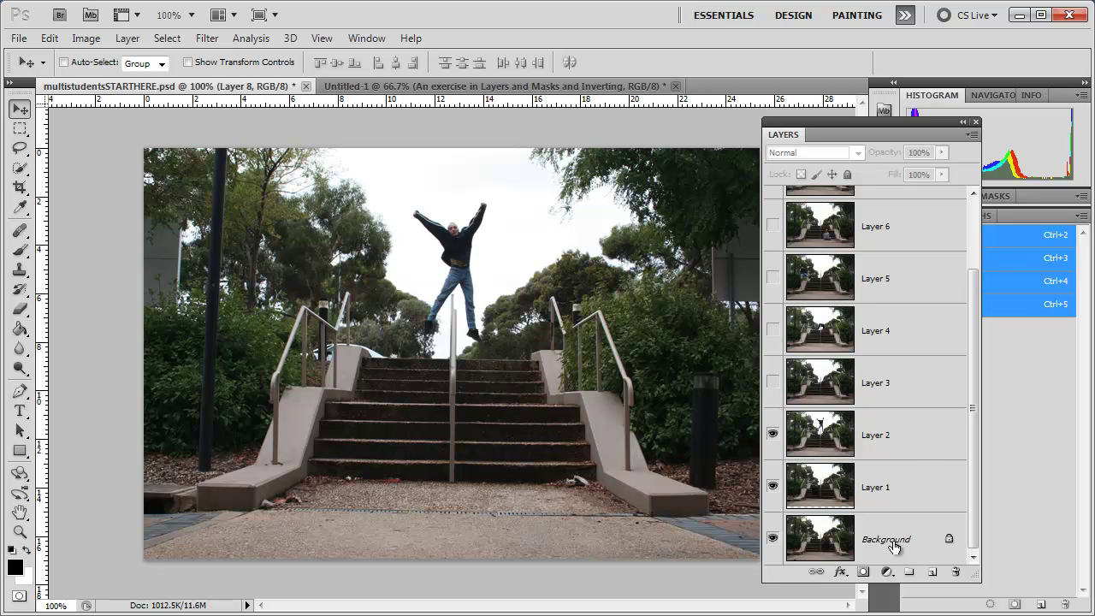
Step: Convert the Background into a regular layer named Layer 0
{"action": "left_click", "coordinate": [938, 549]}
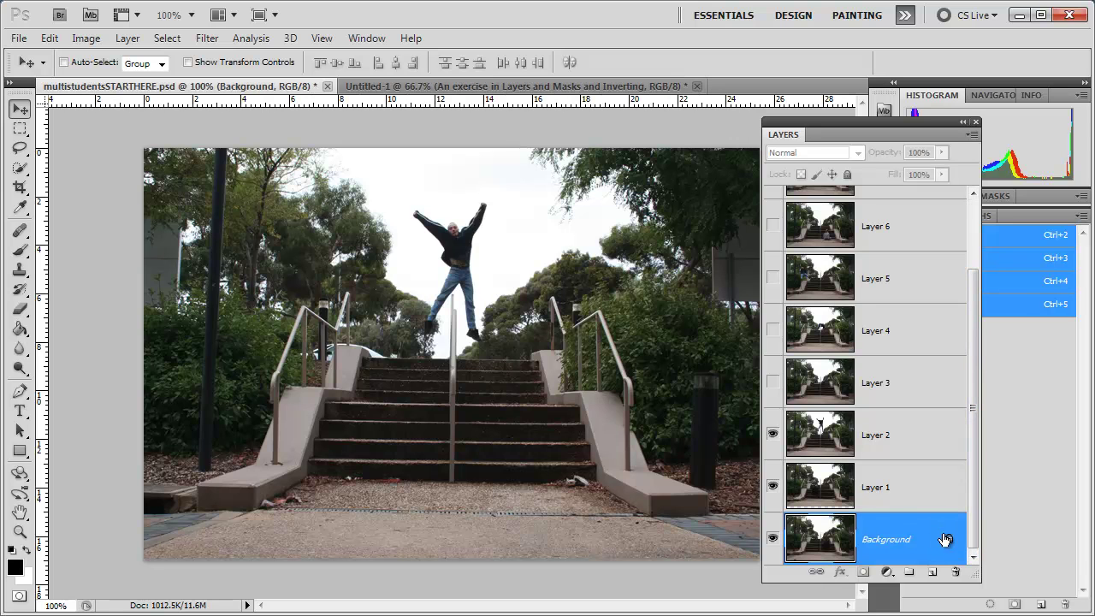
{"action": "double_click", "coordinate": [886, 540]}
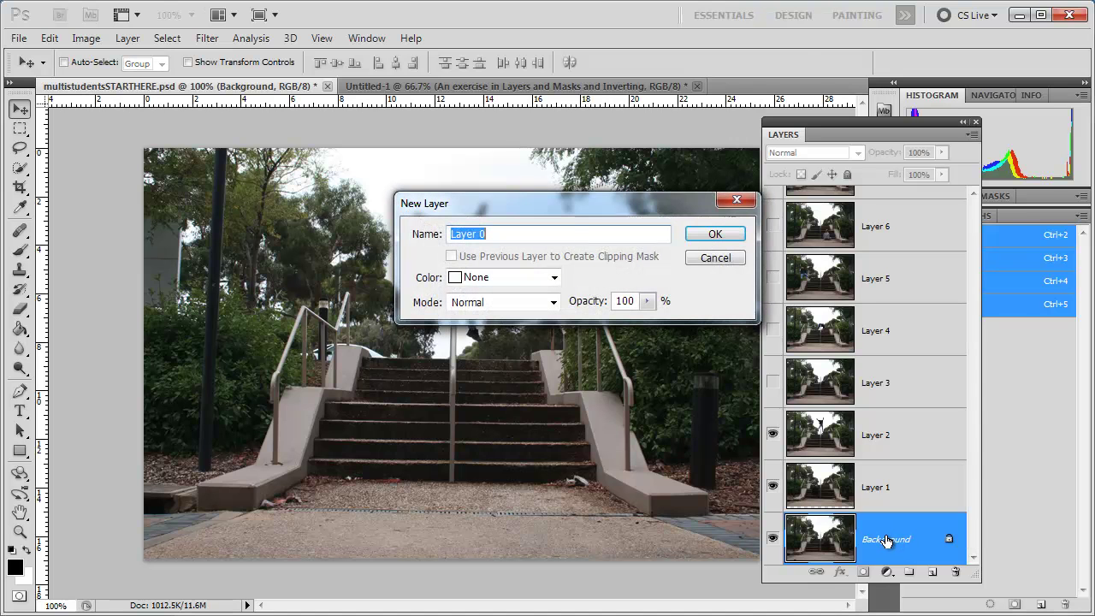
{"action": "left_click", "coordinate": [715, 236]}
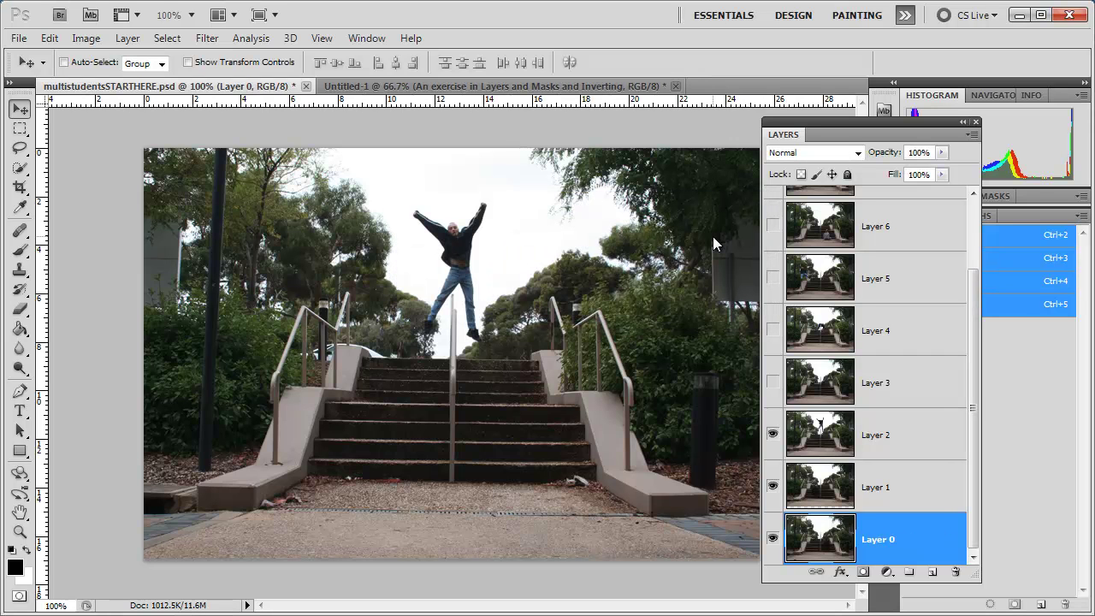
Step: Move jumping-man Layer 2 to the bottom and compare it with Layers 0 and 1
{"action": "left_click", "coordinate": [898, 450]}
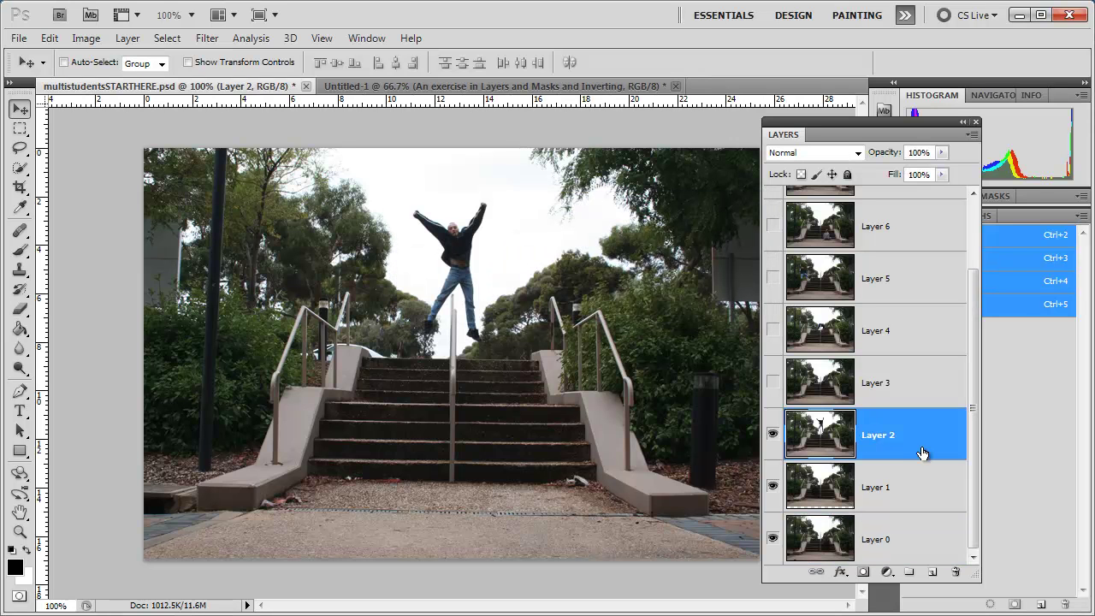
{"action": "left_click_drag", "start_coordinate": [900, 432], "coordinate": [900, 551]}
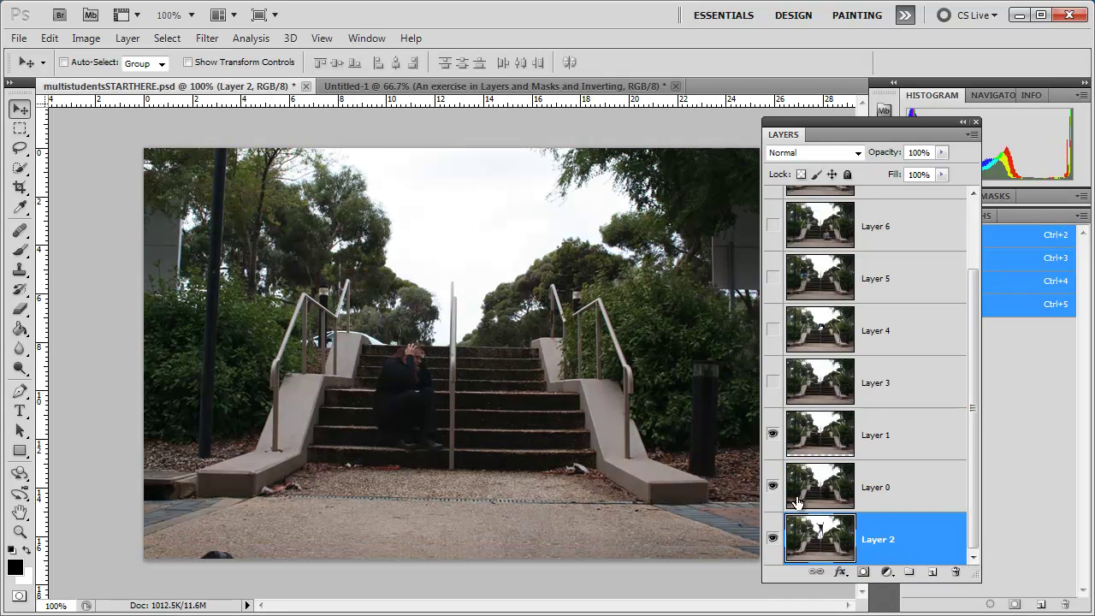
{"action": "left_click", "coordinate": [772, 485]}
{"action": "left_click", "coordinate": [774, 435]}
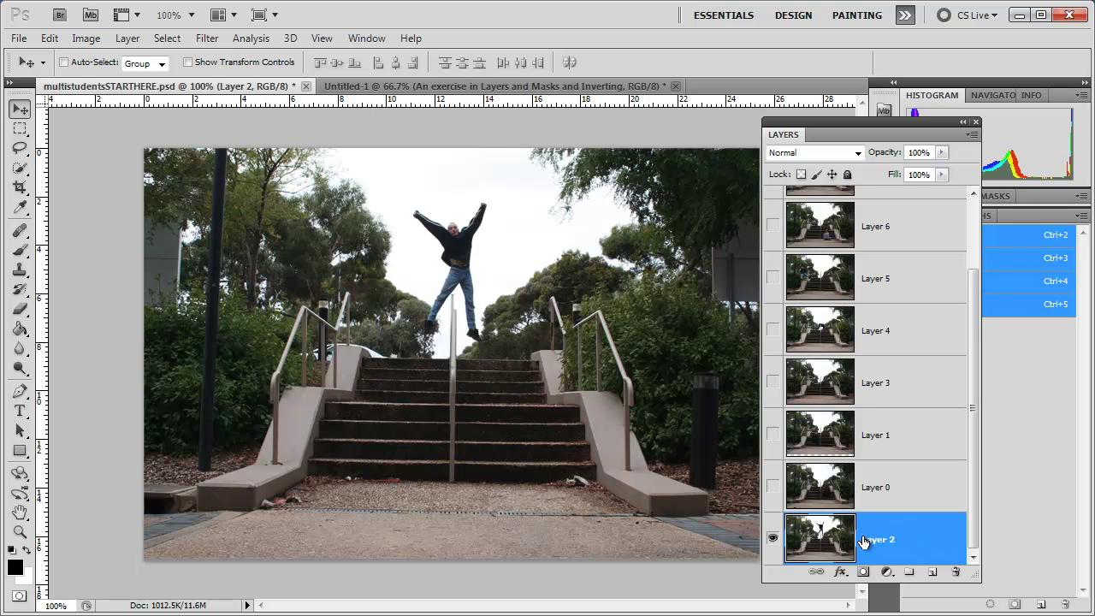
{"action": "left_click", "coordinate": [772, 487]}
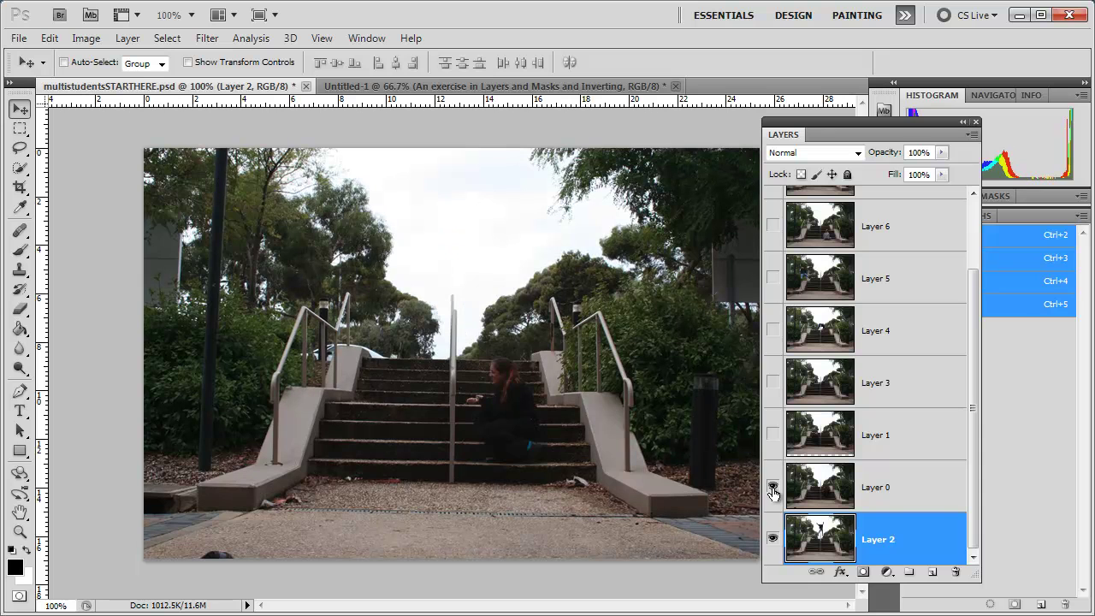
{"action": "left_click", "coordinate": [772, 435]}
{"action": "left_click", "coordinate": [775, 436]}
Step: Move Layer 0 to the top of the stack and hide it
{"action": "left_click", "coordinate": [903, 479]}
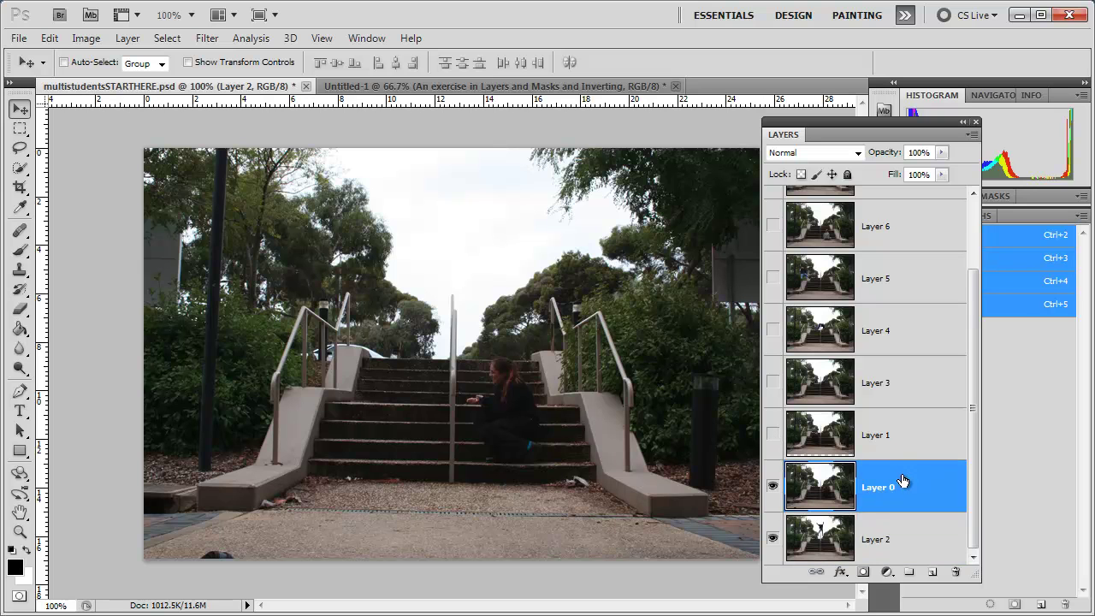
{"action": "left_click_drag", "start_coordinate": [975, 481], "coordinate": [975, 431]}
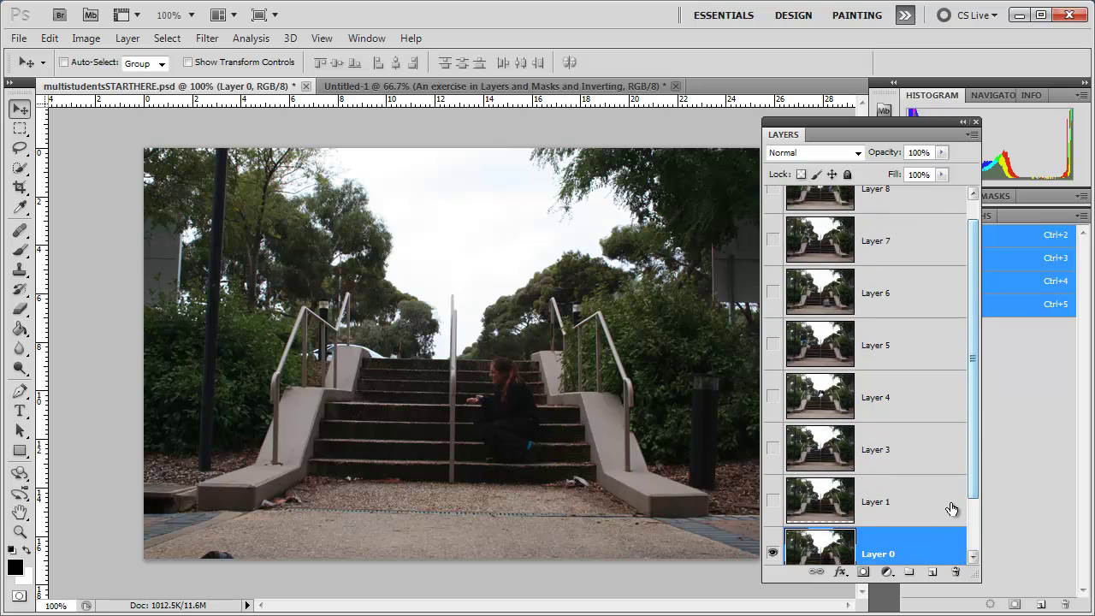
{"action": "left_click_drag", "start_coordinate": [930, 552], "coordinate": [910, 195]}
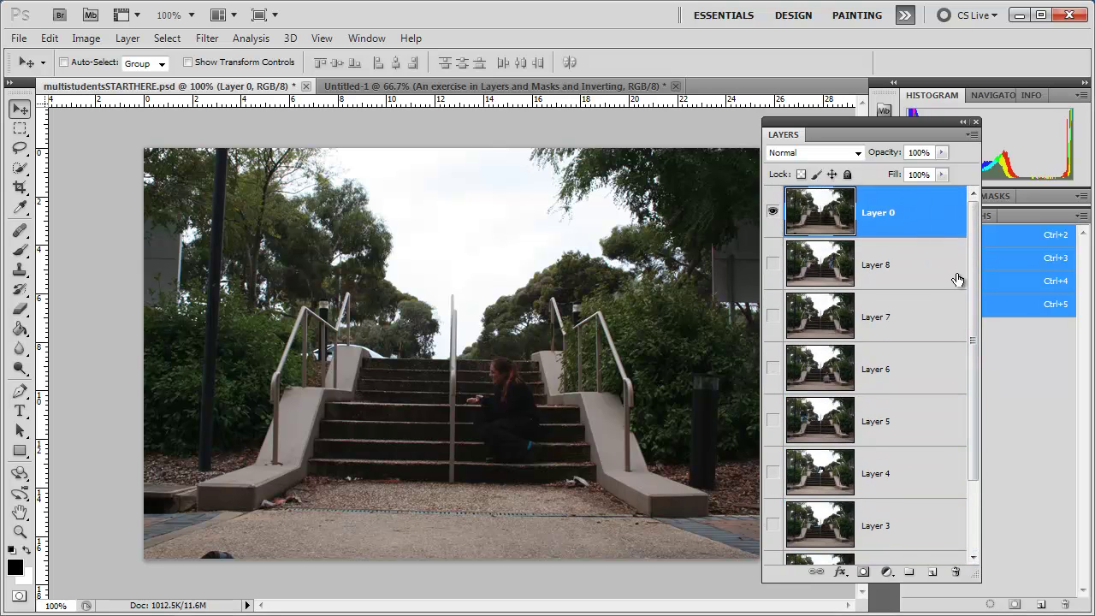
{"action": "left_click_drag", "start_coordinate": [973, 273], "coordinate": [977, 235]}
{"action": "left_click", "coordinate": [773, 212]}
{"action": "left_click_drag", "start_coordinate": [973, 340], "coordinate": [974, 411]}
Step: Move Layer 1 up just below Layer 0 and hide it to reveal the jumper
{"action": "left_click", "coordinate": [941, 477]}
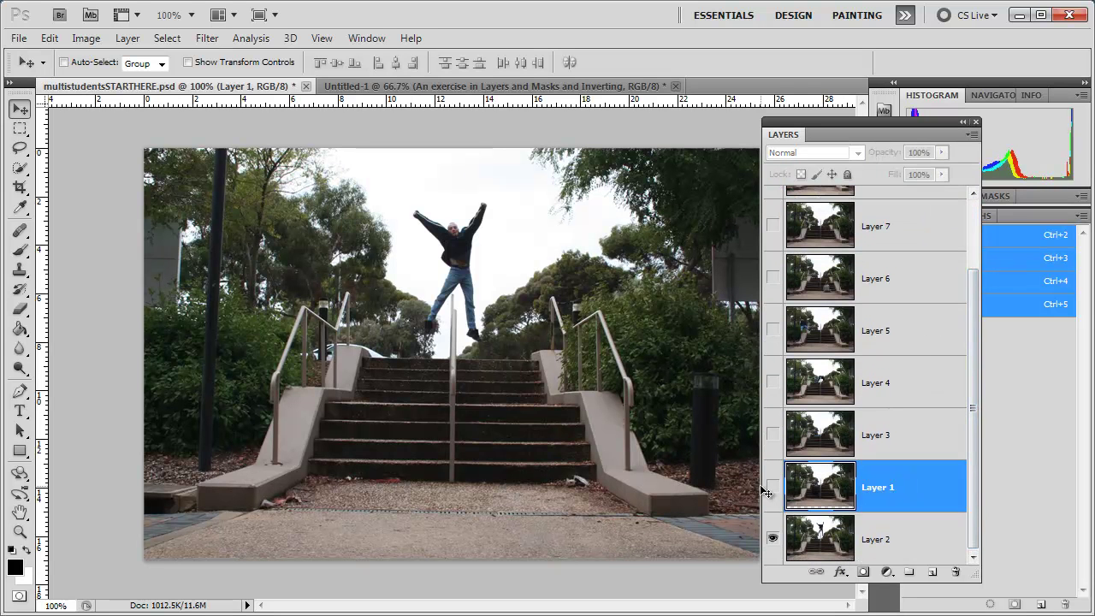
{"action": "left_click", "coordinate": [772, 488]}
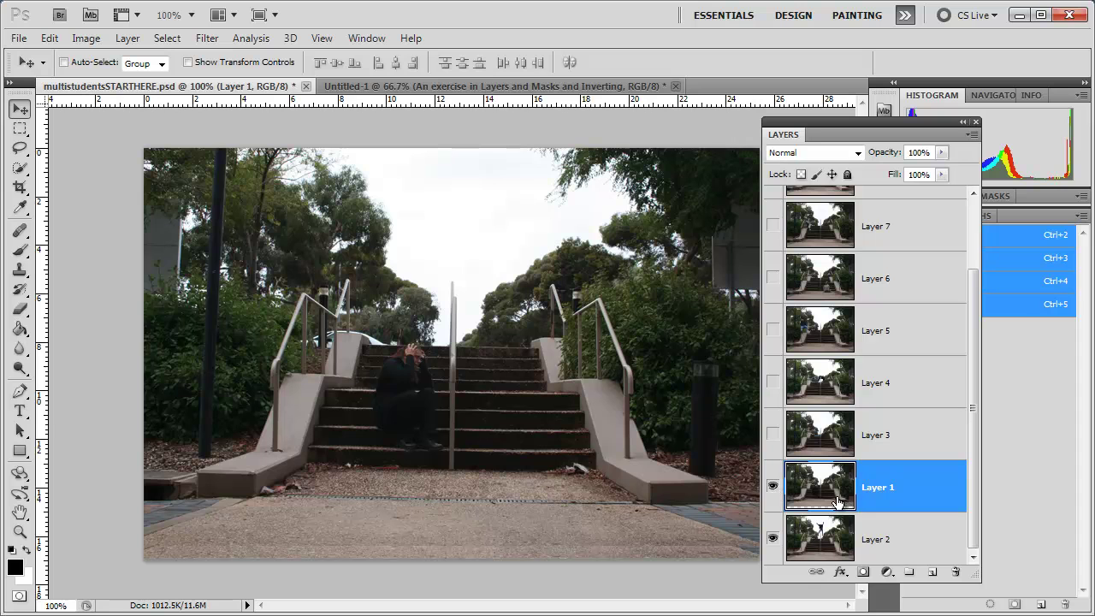
{"action": "left_click_drag", "start_coordinate": [878, 487], "coordinate": [916, 223]}
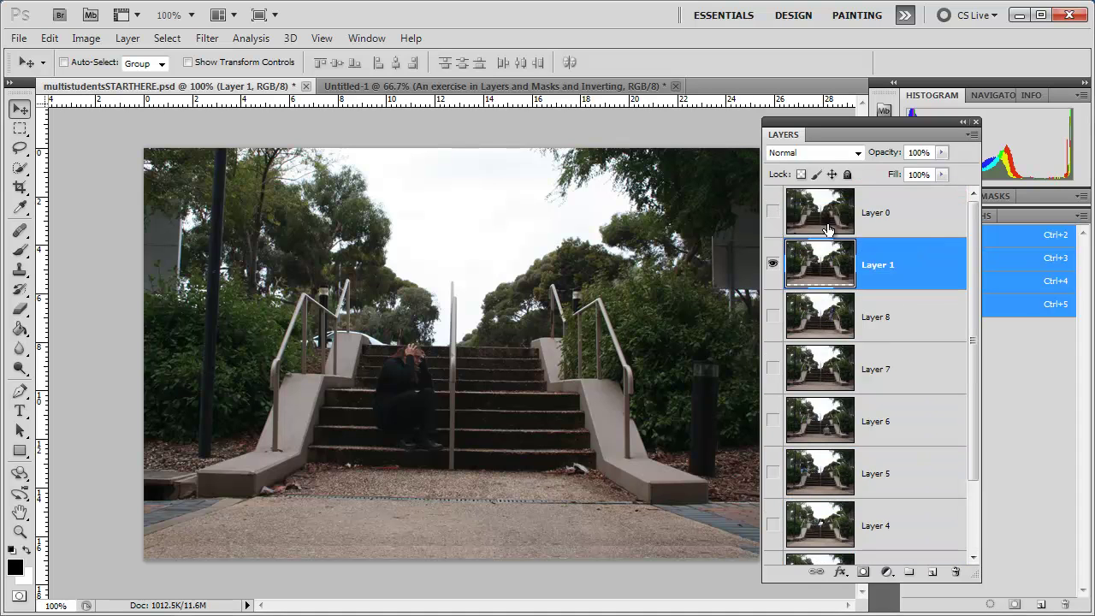
{"action": "left_click", "coordinate": [772, 263]}
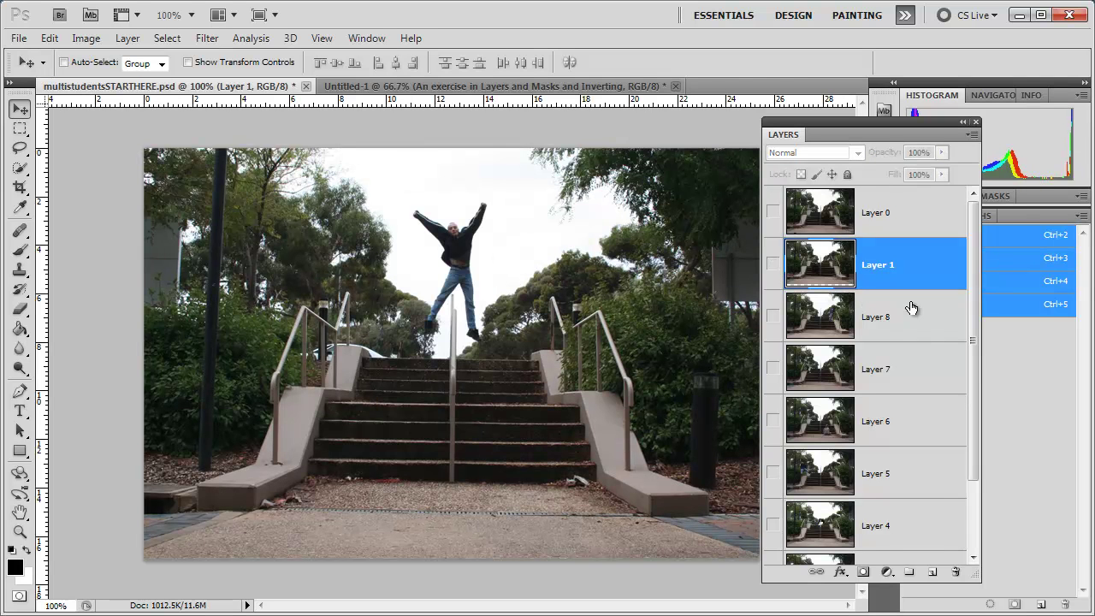
{"action": "left_click_drag", "start_coordinate": [971, 305], "coordinate": [956, 474]}
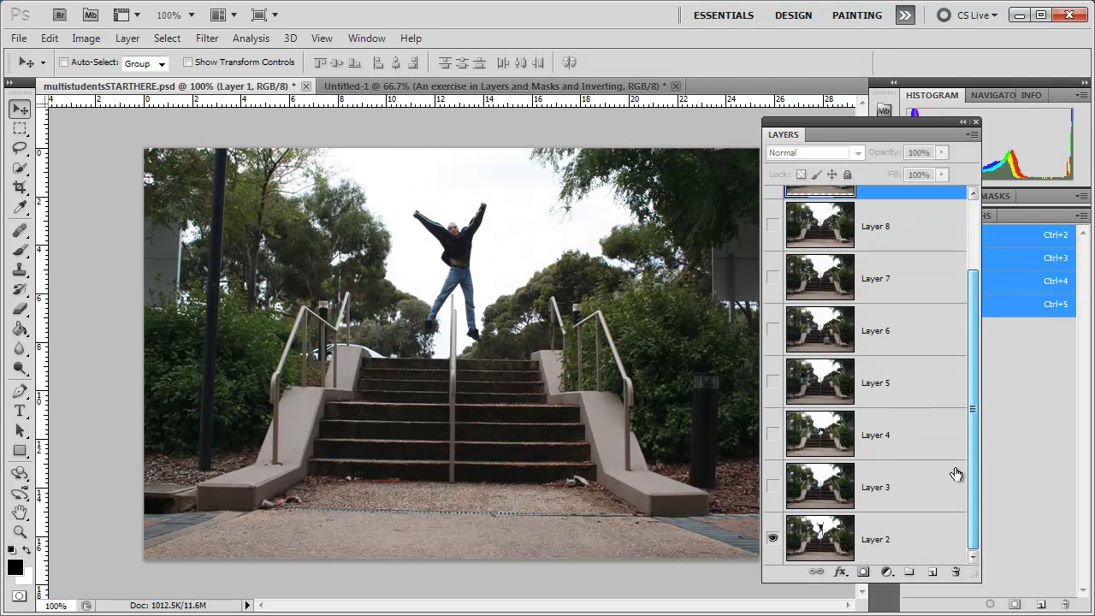
Step: Show Layers 3, 4, 5 and 6: the lying man, rail vaulter, railing sitter and seated woman
{"action": "left_click", "coordinate": [772, 488]}
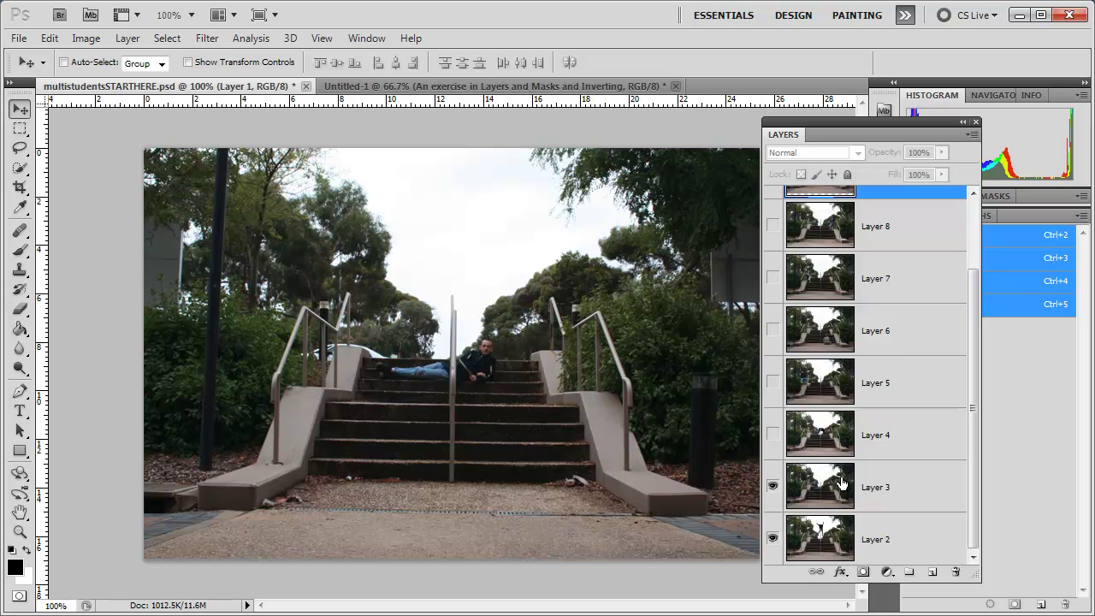
{"action": "left_click", "coordinate": [774, 436]}
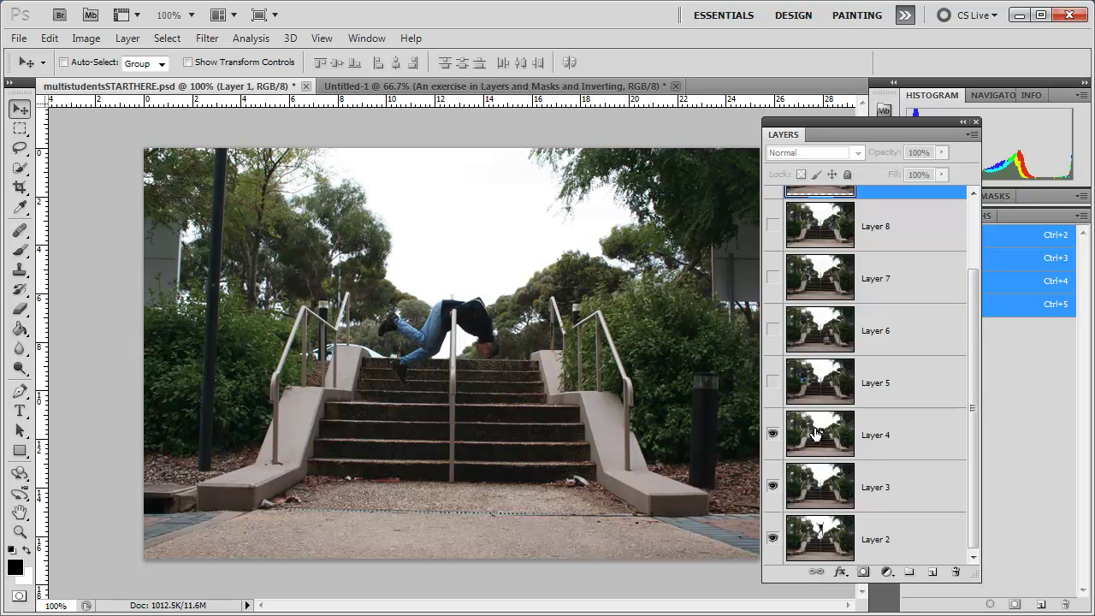
{"action": "left_click", "coordinate": [773, 382]}
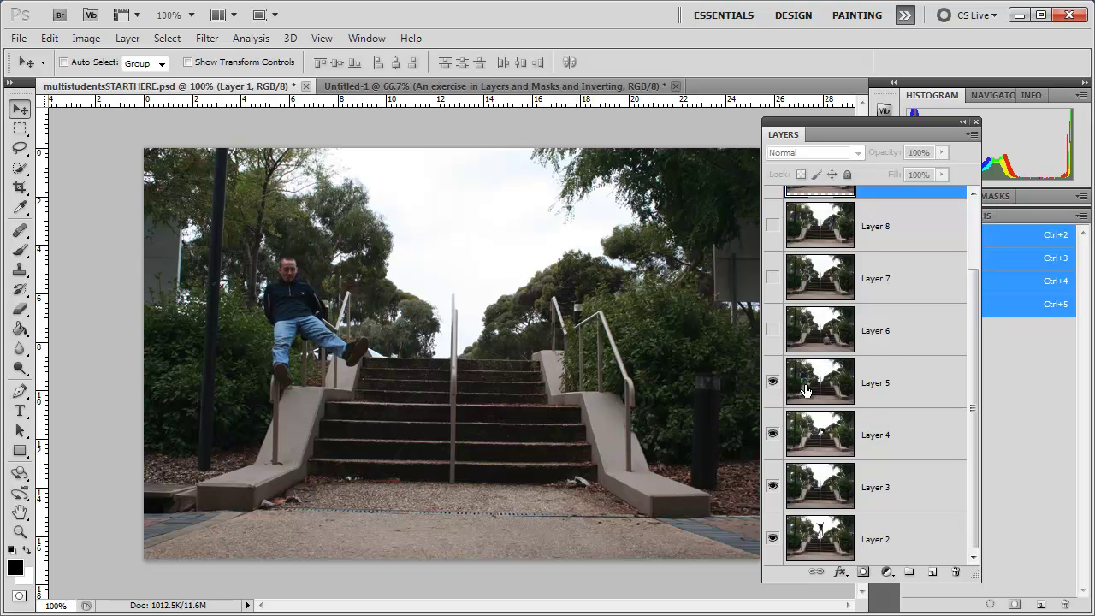
{"action": "left_click", "coordinate": [772, 332]}
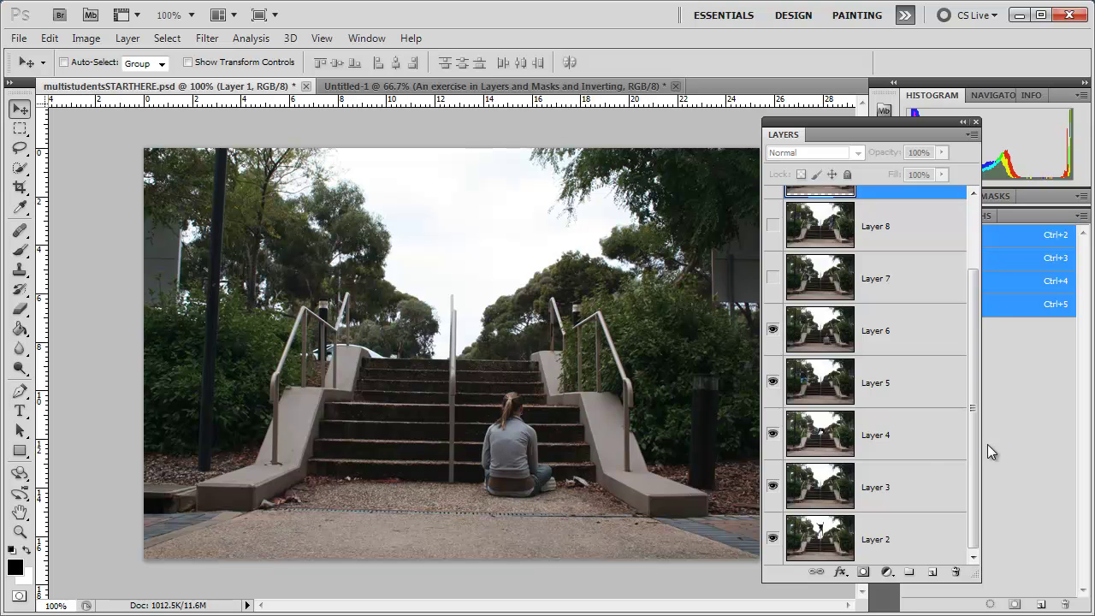
Step: Move Layer 6 to the top of the stack and hide it
{"action": "left_click_drag", "start_coordinate": [974, 423], "coordinate": [964, 327]}
{"action": "left_click", "coordinate": [876, 421]}
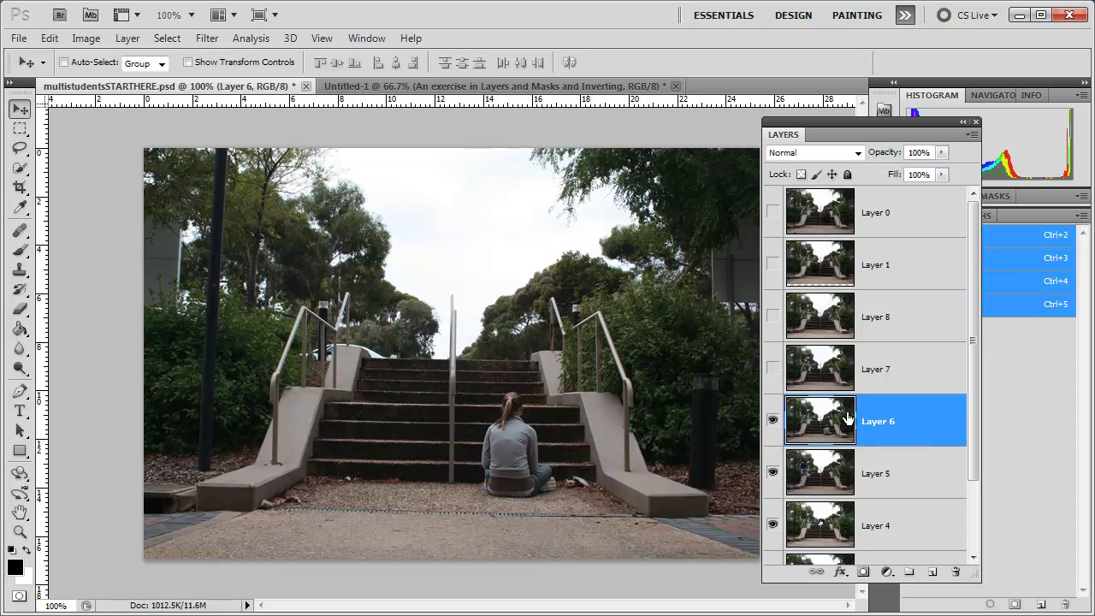
{"action": "left_click_drag", "start_coordinate": [883, 419], "coordinate": [885, 210]}
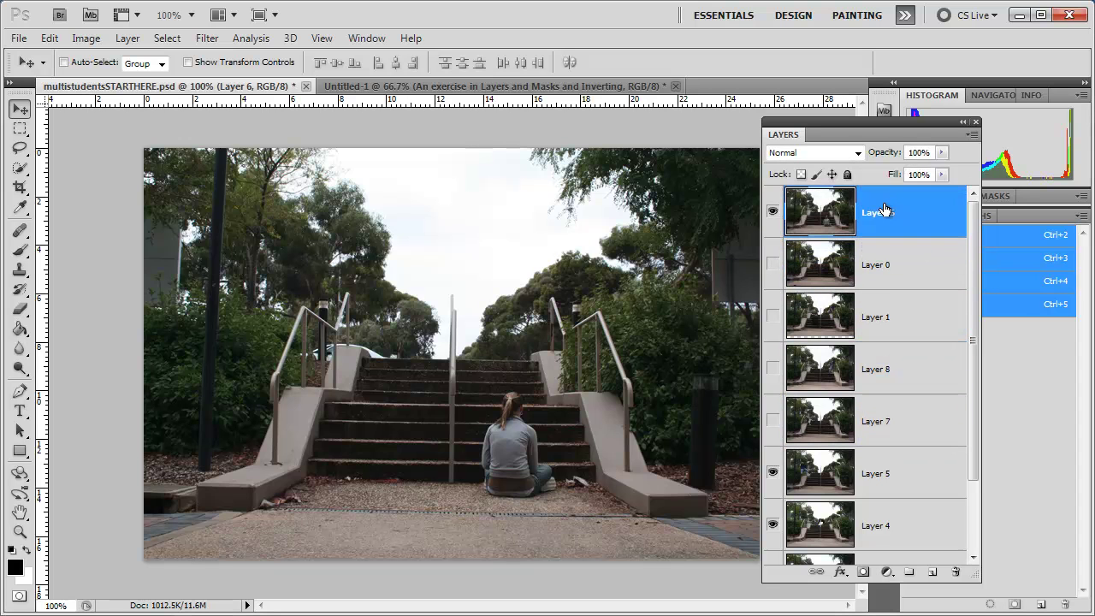
{"action": "left_click", "coordinate": [773, 211]}
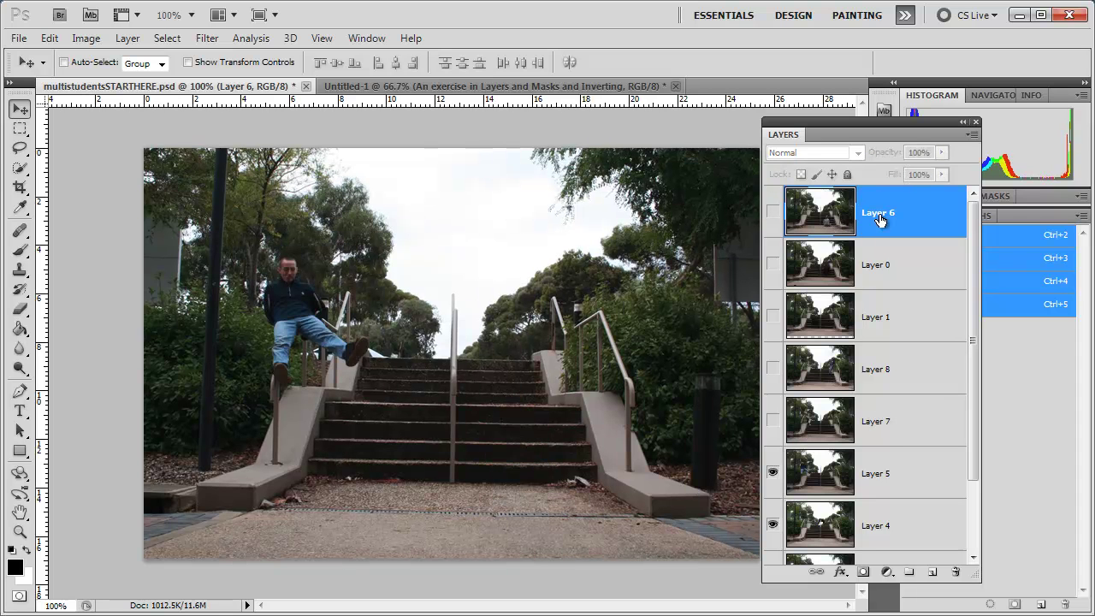
Step: Compare Layer 7's leaning woman on and off, then move Layer 7 below Layer 5
{"action": "left_click", "coordinate": [773, 421]}
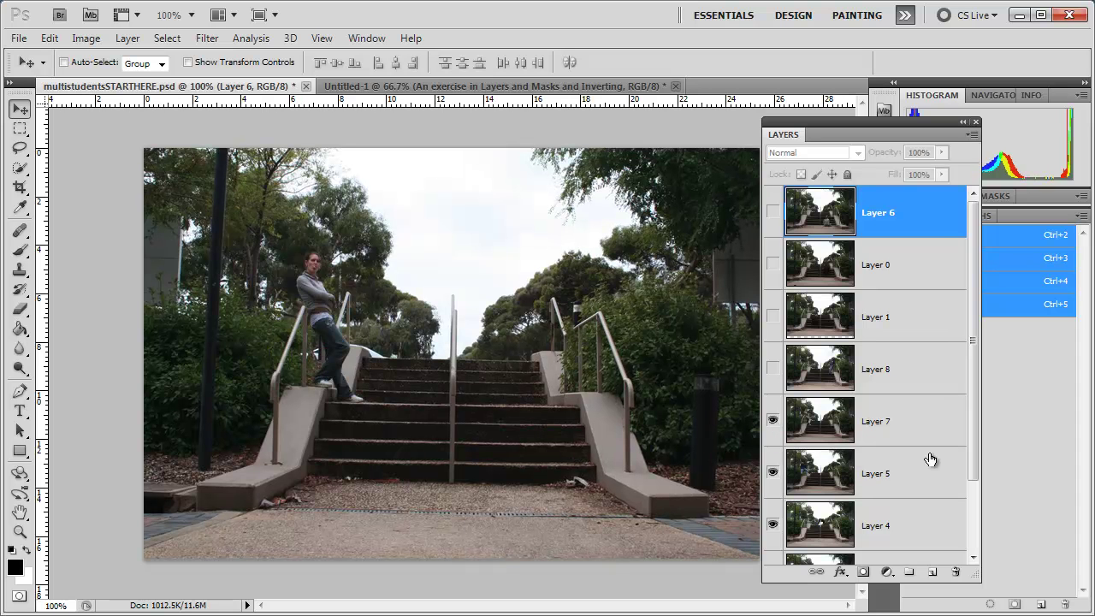
{"action": "left_click", "coordinate": [773, 421]}
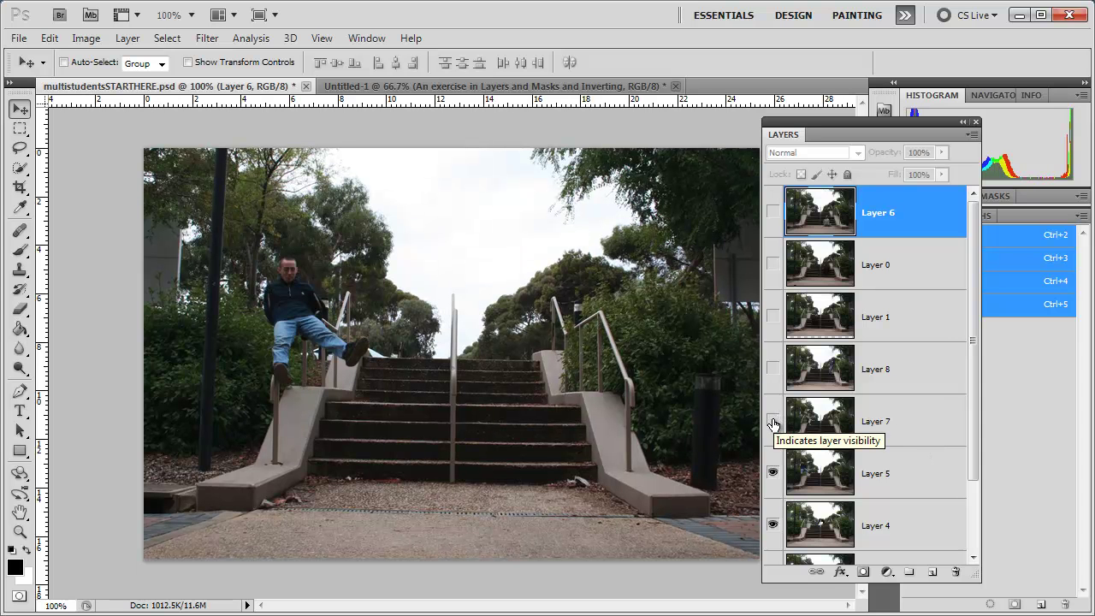
{"action": "left_click", "coordinate": [774, 421]}
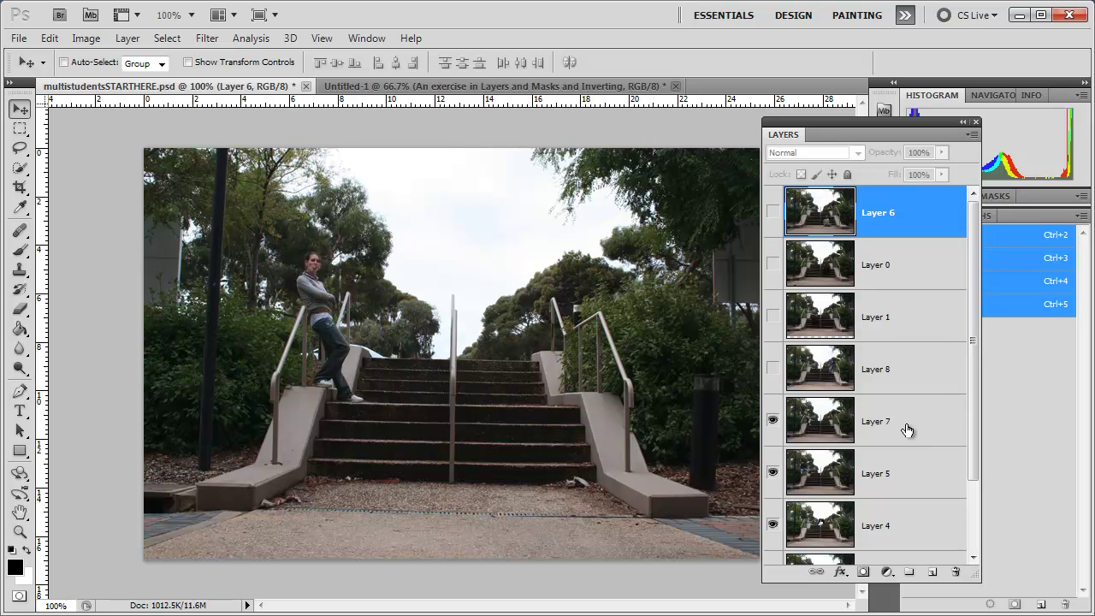
{"action": "left_click_drag", "start_coordinate": [892, 421], "coordinate": [908, 490]}
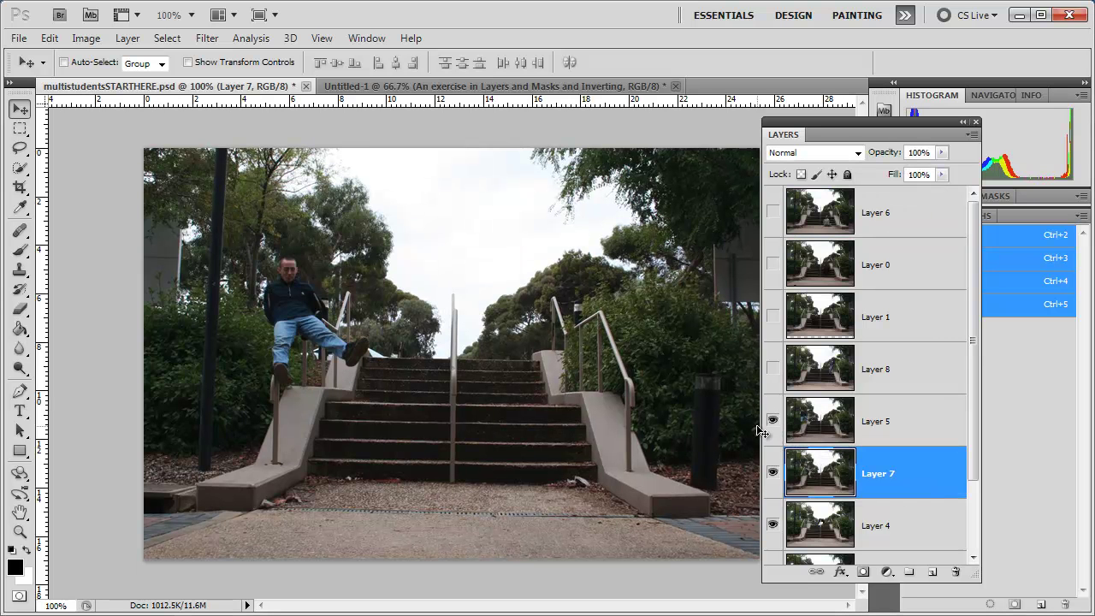
Step: Show Layers 8, 1, 0 and 6 so every layer is visible
{"action": "left_click", "coordinate": [773, 370]}
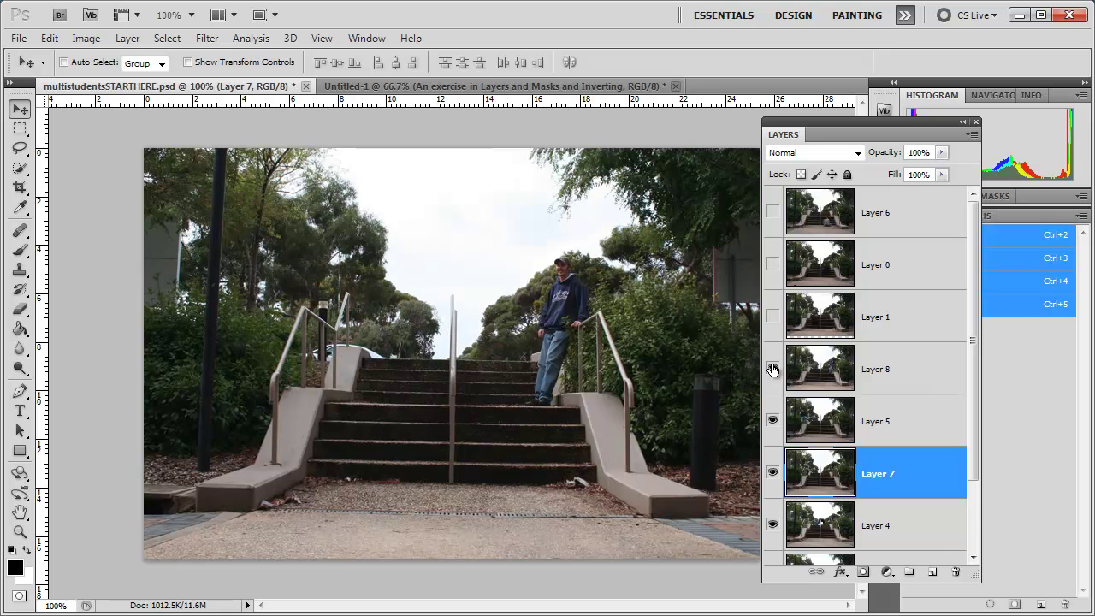
{"action": "left_click", "coordinate": [773, 318]}
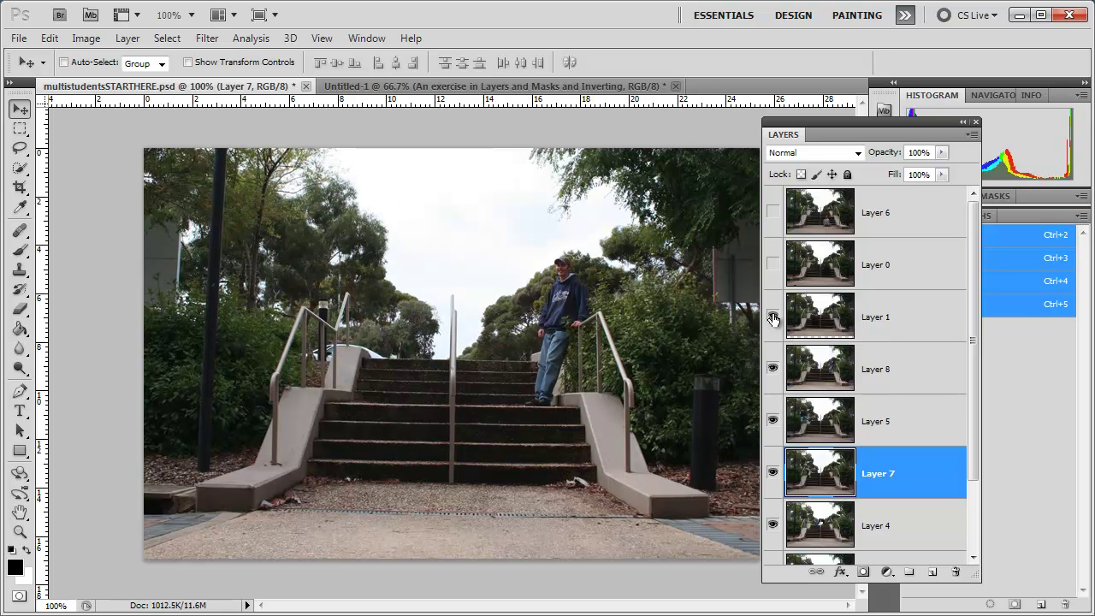
{"action": "left_click", "coordinate": [773, 265]}
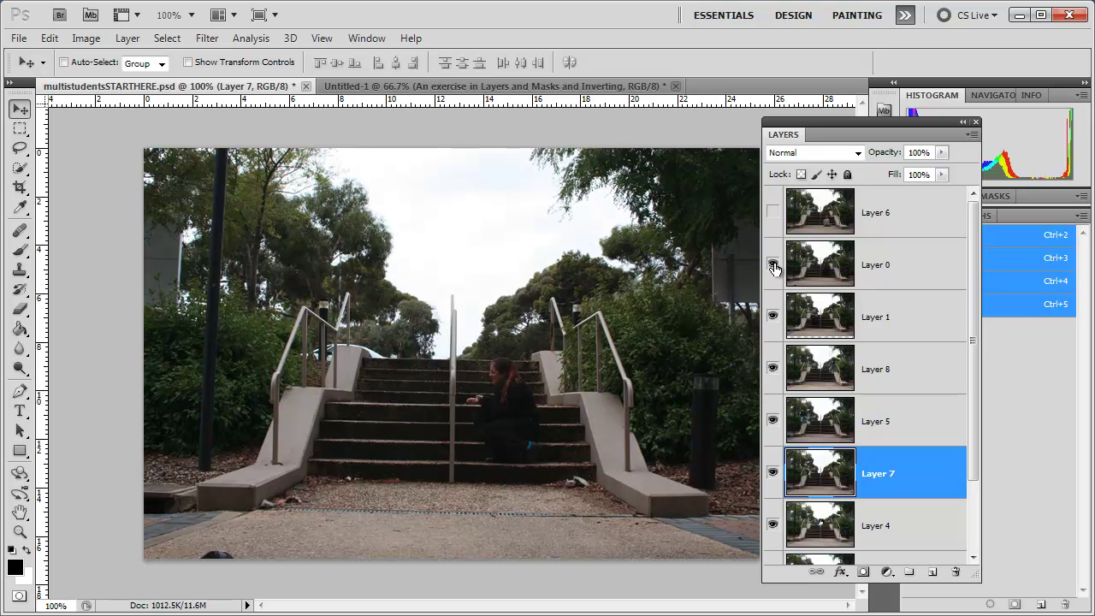
{"action": "left_click", "coordinate": [772, 214]}
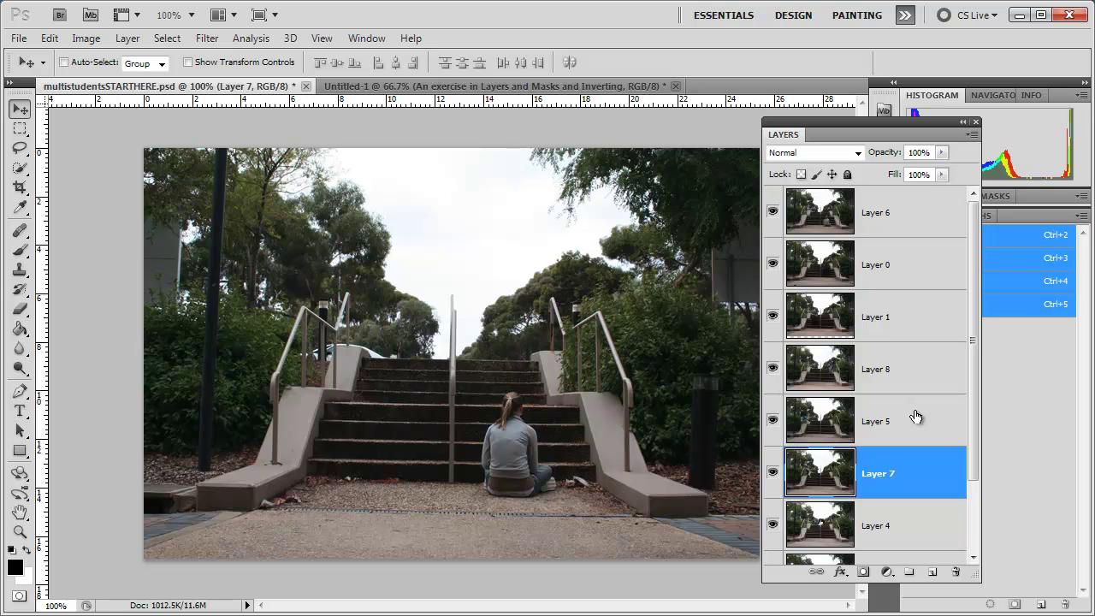
Step: Select jumping-man Layer 2 and hide all the layers above Layer 3
{"action": "left_click_drag", "start_coordinate": [973, 403], "coordinate": [981, 501]}
{"action": "left_click", "coordinate": [866, 541]}
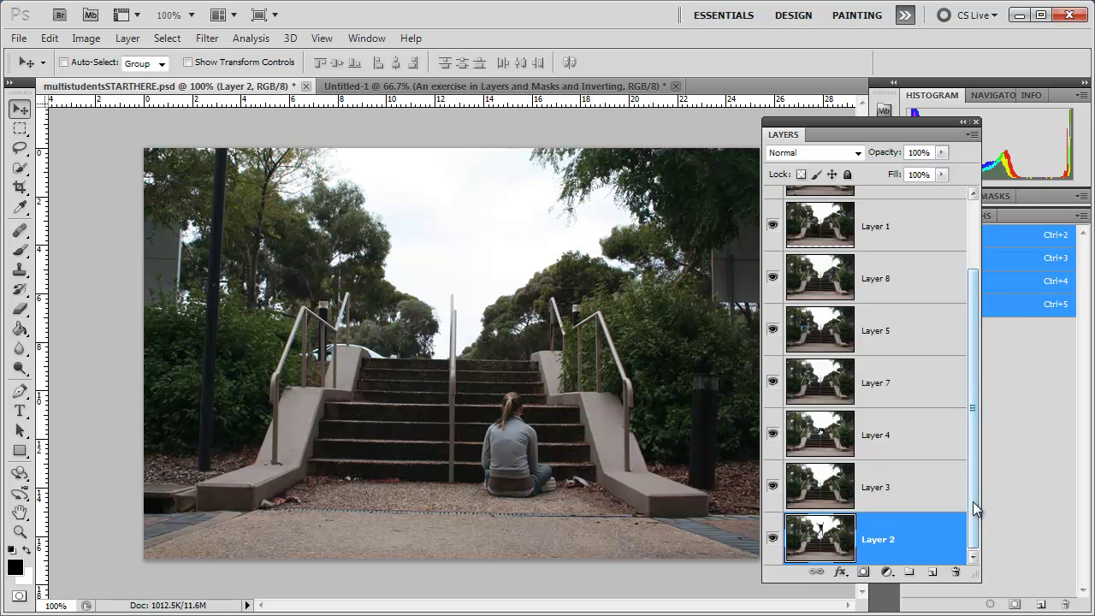
{"action": "left_click_drag", "start_coordinate": [972, 505], "coordinate": [973, 414]}
{"action": "left_click_drag", "start_coordinate": [772, 231], "coordinate": [774, 556]}
{"action": "left_click_drag", "start_coordinate": [973, 451], "coordinate": [980, 524]}
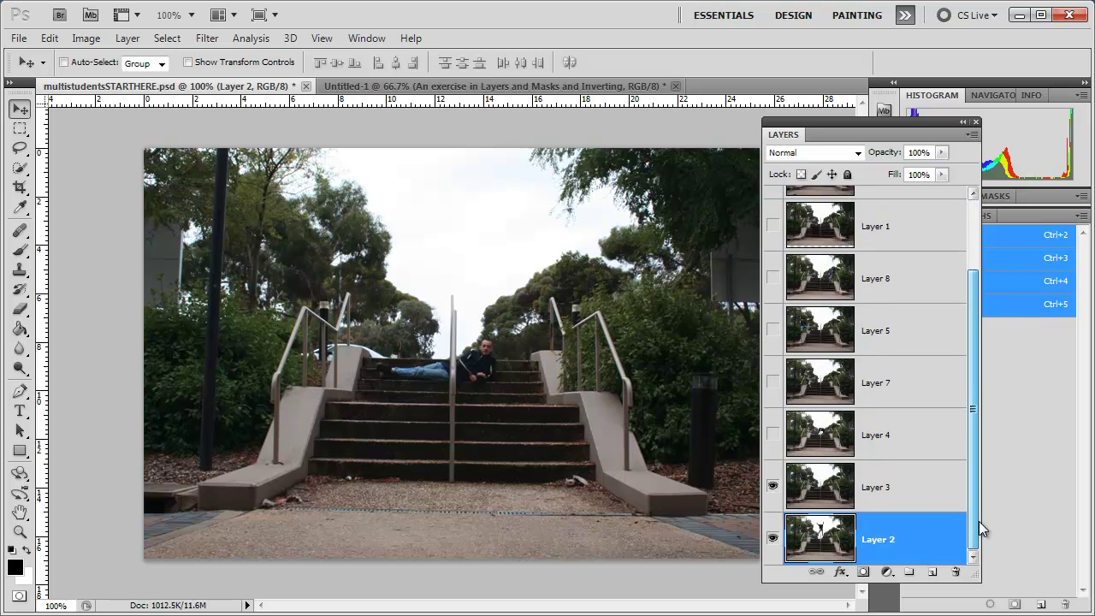
Step: Toggle Layer 3 on and off to compare with the jumper, then leave it visible and selected
{"action": "left_click", "coordinate": [772, 488]}
{"action": "left_click", "coordinate": [772, 487]}
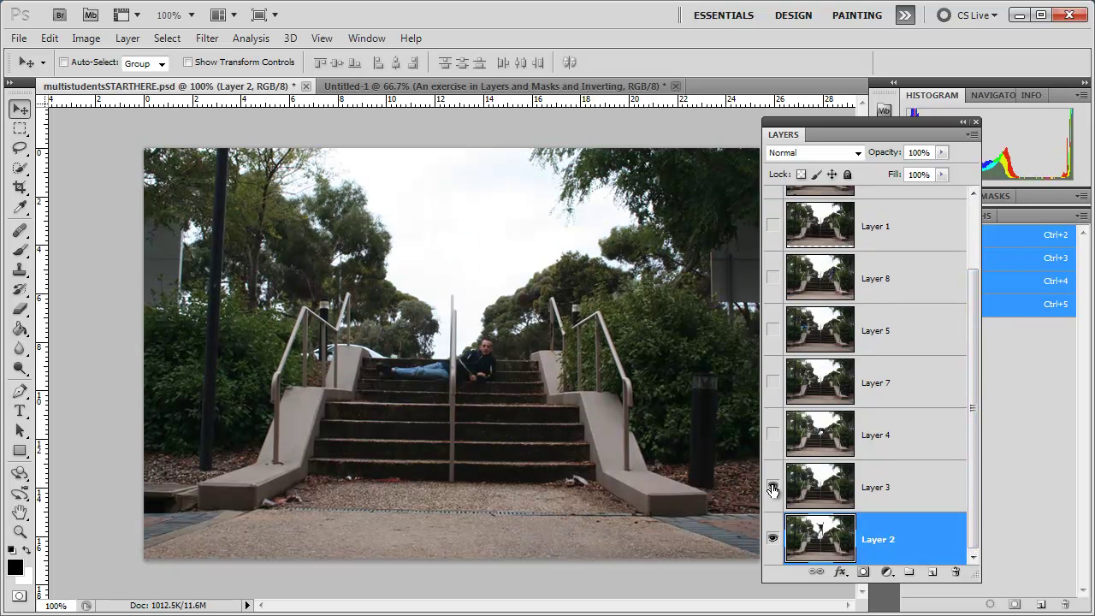
{"action": "left_click", "coordinate": [773, 488]}
{"action": "left_click", "coordinate": [773, 488]}
{"action": "left_click", "coordinate": [772, 488]}
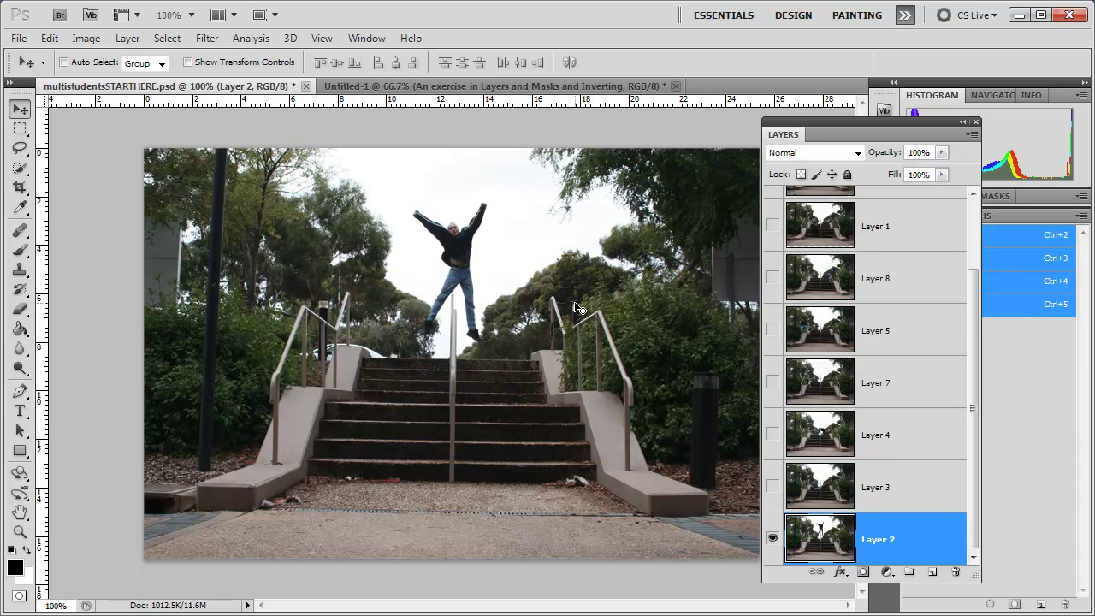
{"action": "left_click", "coordinate": [772, 487]}
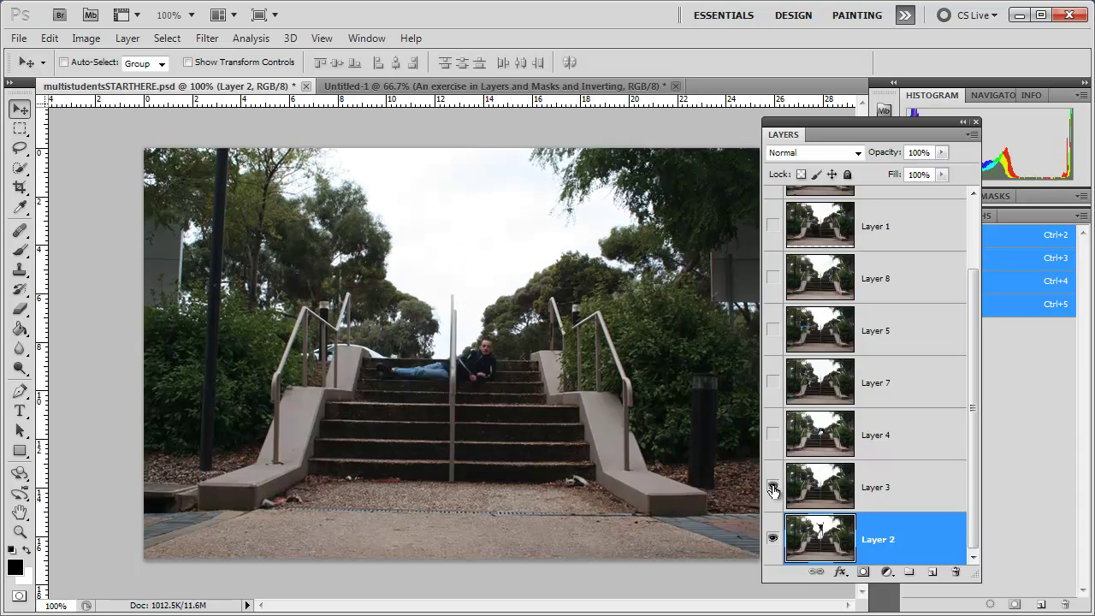
{"action": "left_click", "coordinate": [877, 492]}
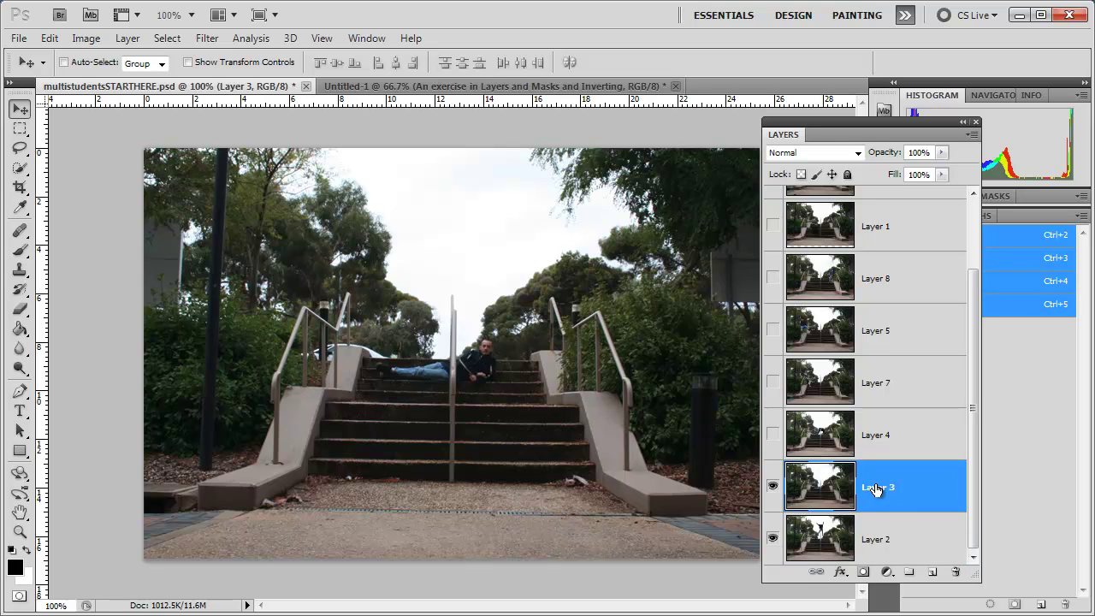
Step: Add a mask to Layer 3 and paint over the lying man with a small brush at 100% flow
{"action": "left_click", "coordinate": [864, 573]}
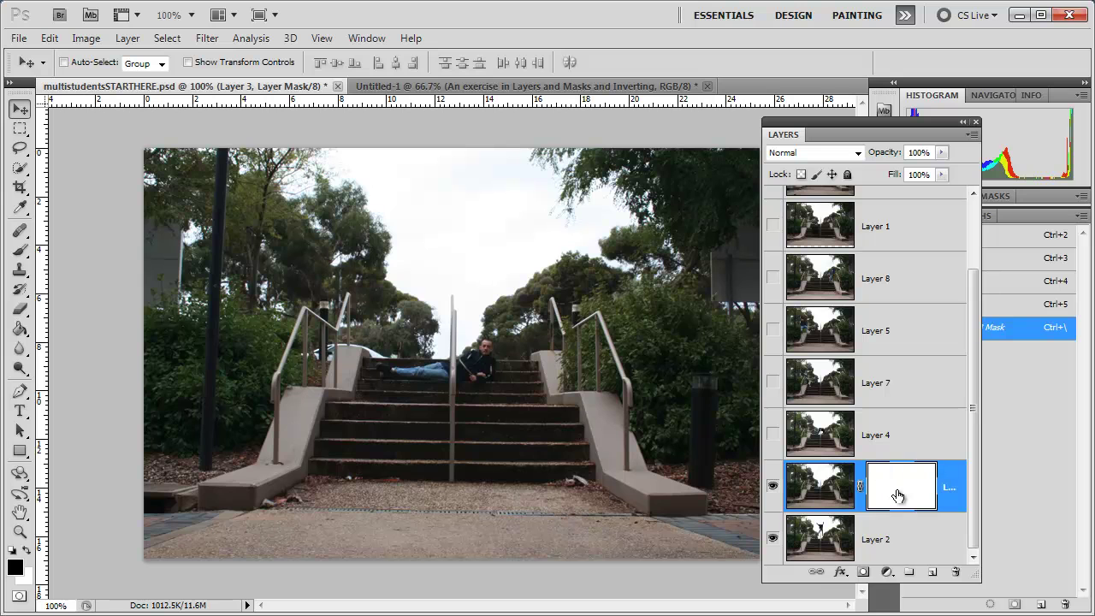
{"action": "left_click", "coordinate": [20, 249]}
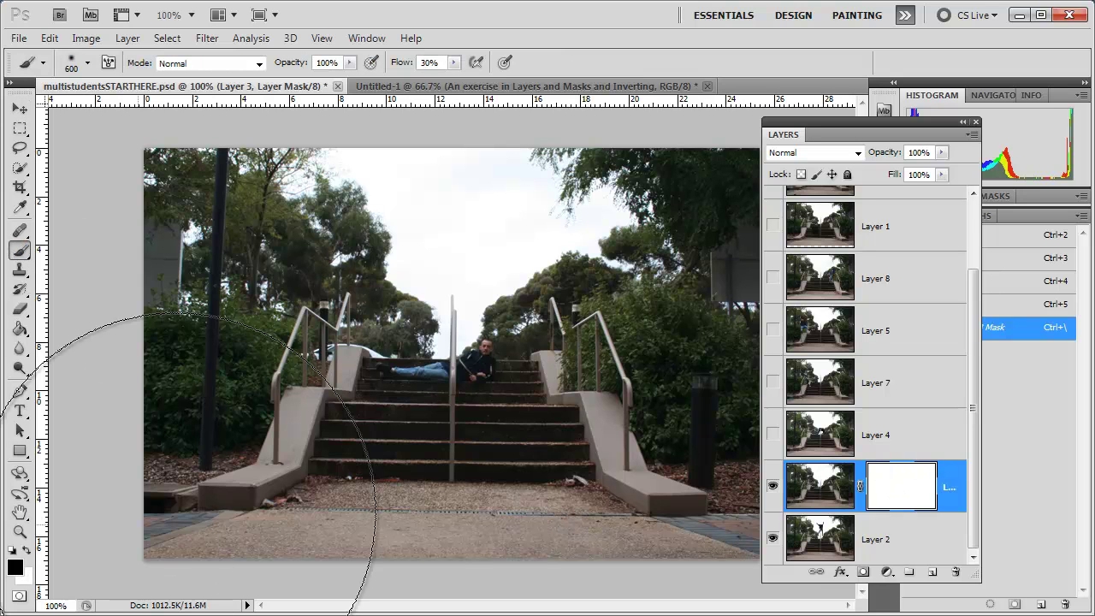
{"action": "key", "text": "bracketleft"}
{"action": "key", "text": "bracketleft"}
{"action": "key", "text": "bracketleft"}
{"action": "key", "text": "bracketleft"}
{"action": "key", "text": "bracketleft"}
{"action": "key", "text": "bracketleft"}
{"action": "key", "text": "bracketleft"}
{"action": "key", "text": "bracketleft"}
{"action": "key", "text": "bracketleft"}
{"action": "key", "text": "bracketleft"}
{"action": "key", "text": "bracketleft"}
{"action": "key", "text": "bracketleft"}
{"action": "key", "text": "bracketleft"}
{"action": "key", "text": "bracketleft"}
{"action": "key", "text": "bracketleft"}
{"action": "key", "text": "bracketleft"}
{"action": "key", "text": "bracketleft"}
{"action": "key", "text": "bracketleft"}
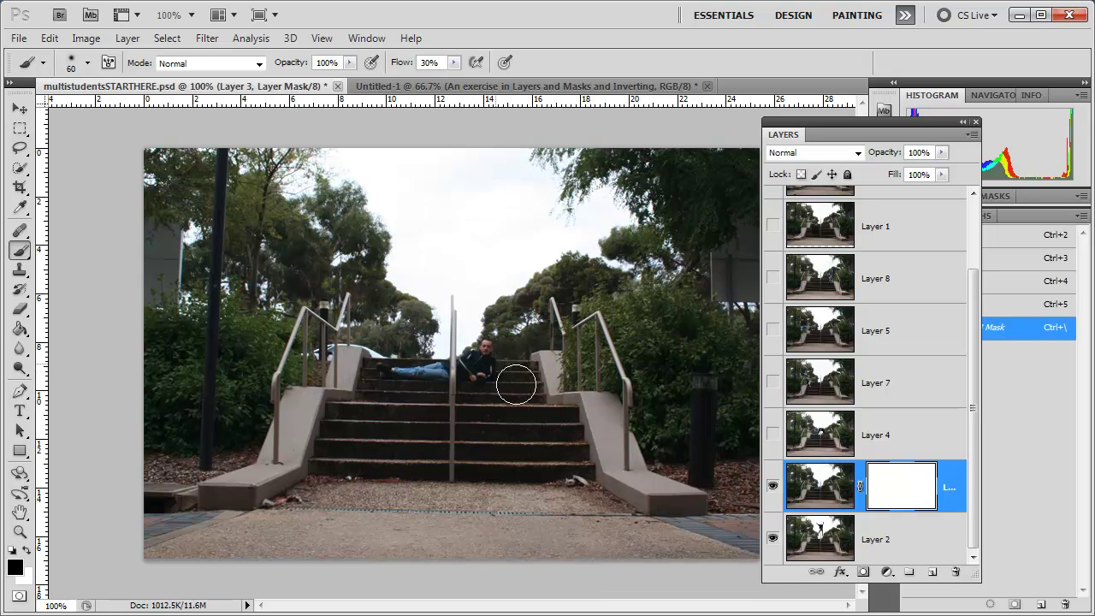
{"action": "key", "text": "bracketleft"}
{"action": "left_click", "coordinate": [488, 350]}
{"action": "key", "text": "shift+0"}
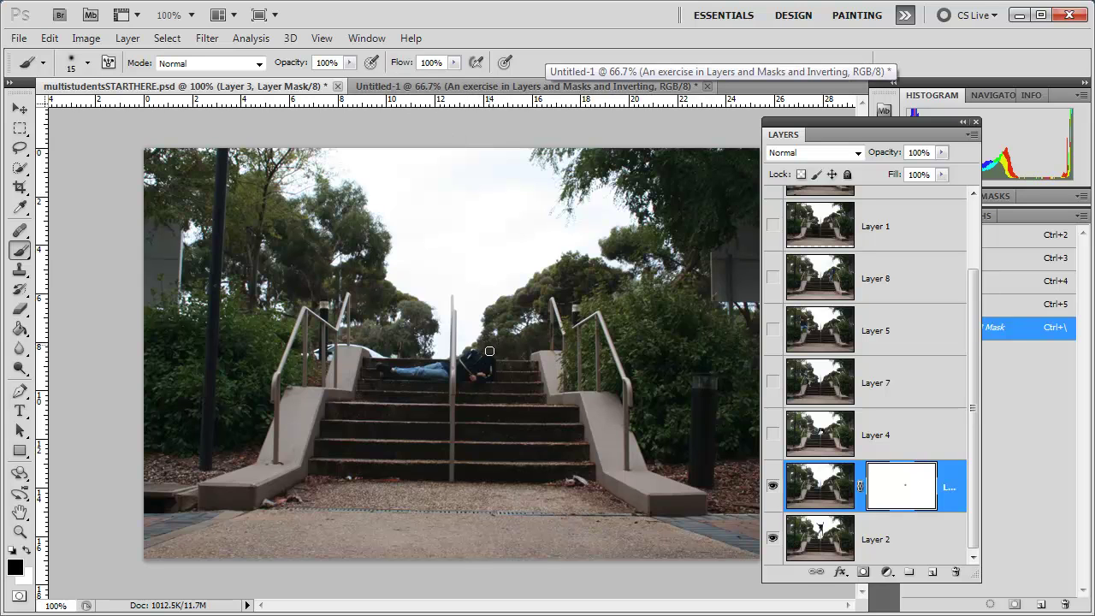
{"action": "mouse_move", "coordinate": [467, 354]}
{"action": "left_mouse_down"}
{"action": "mouse_move", "coordinate": [493, 364]}
{"action": "mouse_move", "coordinate": [475, 376]}
{"action": "mouse_move", "coordinate": [475, 365]}
{"action": "mouse_move", "coordinate": [457, 375]}
{"action": "mouse_move", "coordinate": [436, 361]}
{"action": "mouse_move", "coordinate": [402, 371]}
{"action": "mouse_move", "coordinate": [424, 367]}
{"action": "left_mouse_up"}
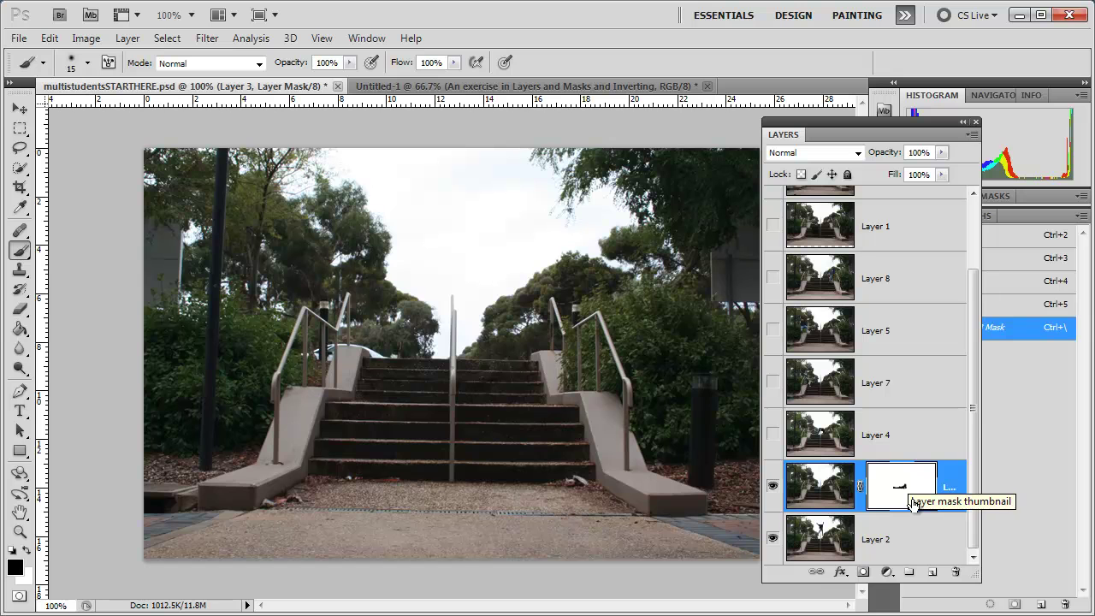
Step: Invert Layer 3's mask to show only the lying man, then refine it around his face with a smaller brush
{"action": "key", "text": "ctrl+i"}
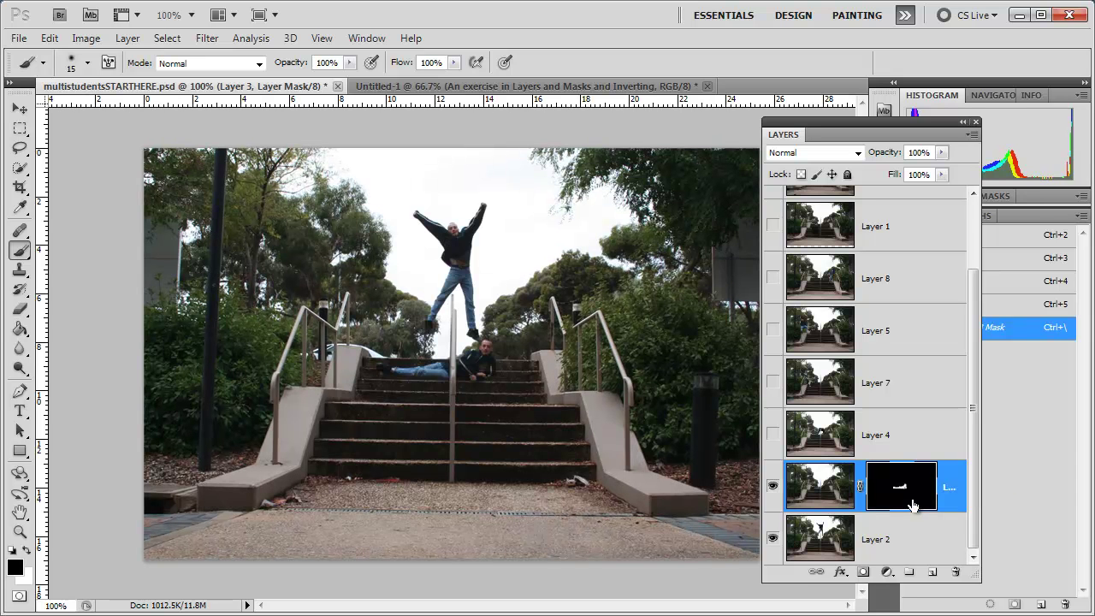
{"action": "scroll", "coordinate": [455, 372], "scroll_direction": "up", "scroll_amount": 6}
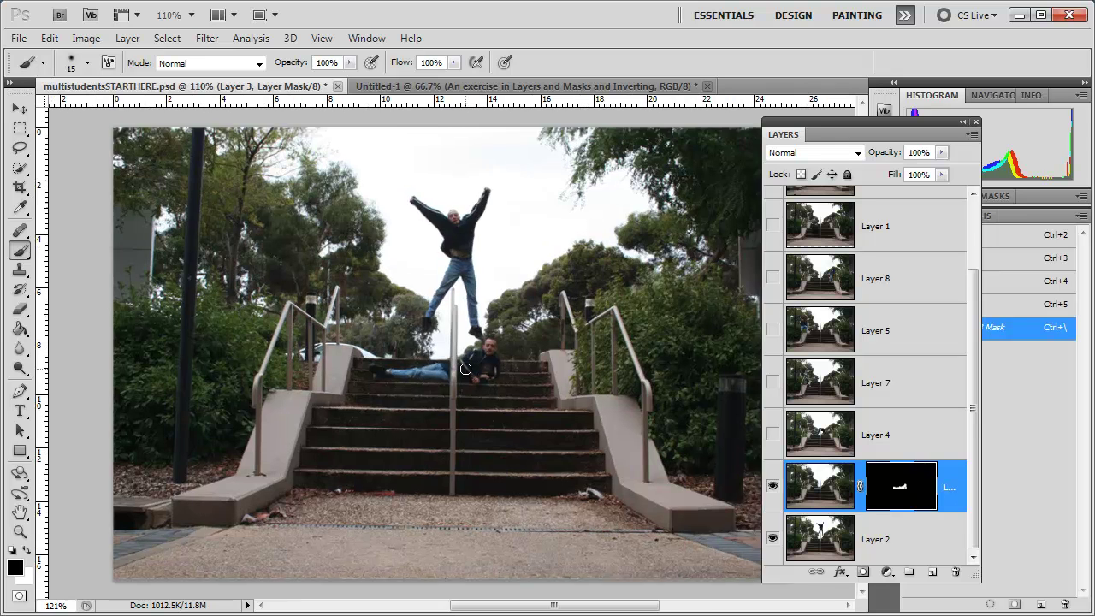
{"action": "mouse_move", "coordinate": [555, 309]}
{"action": "left_mouse_down"}
{"action": "mouse_move", "coordinate": [542, 303]}
{"action": "mouse_move", "coordinate": [549, 318]}
{"action": "mouse_move", "coordinate": [535, 276]}
{"action": "mouse_move", "coordinate": [552, 299]}
{"action": "mouse_move", "coordinate": [528, 272]}
{"action": "mouse_move", "coordinate": [524, 282]}
{"action": "mouse_move", "coordinate": [518, 253]}
{"action": "mouse_move", "coordinate": [523, 267]}
{"action": "left_mouse_up"}
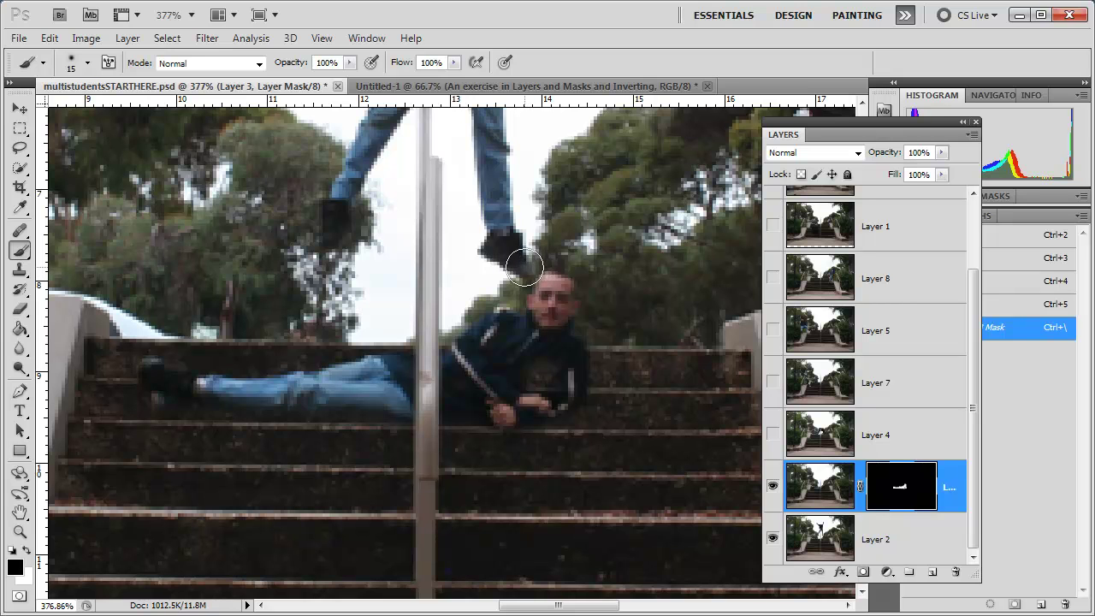
{"action": "key", "text": "bracketleft"}
{"action": "key", "text": "bracketleft"}
{"action": "key", "text": "bracketleft"}
{"action": "key", "text": "bracketleft"}
{"action": "key", "text": "bracketleft"}
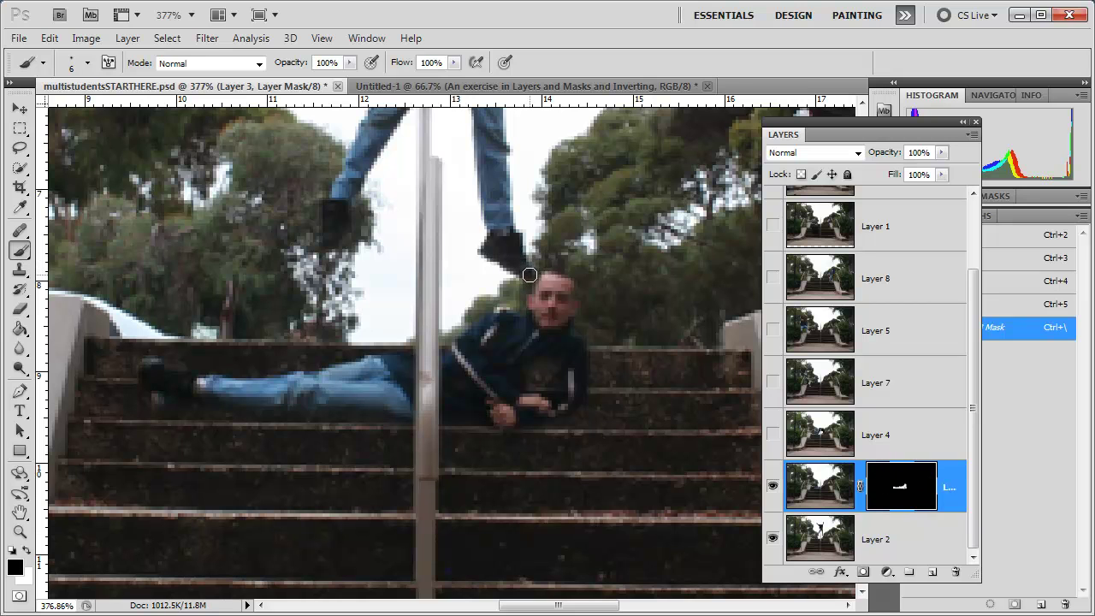
{"action": "left_click_drag", "start_coordinate": [542, 287], "coordinate": [560, 306]}
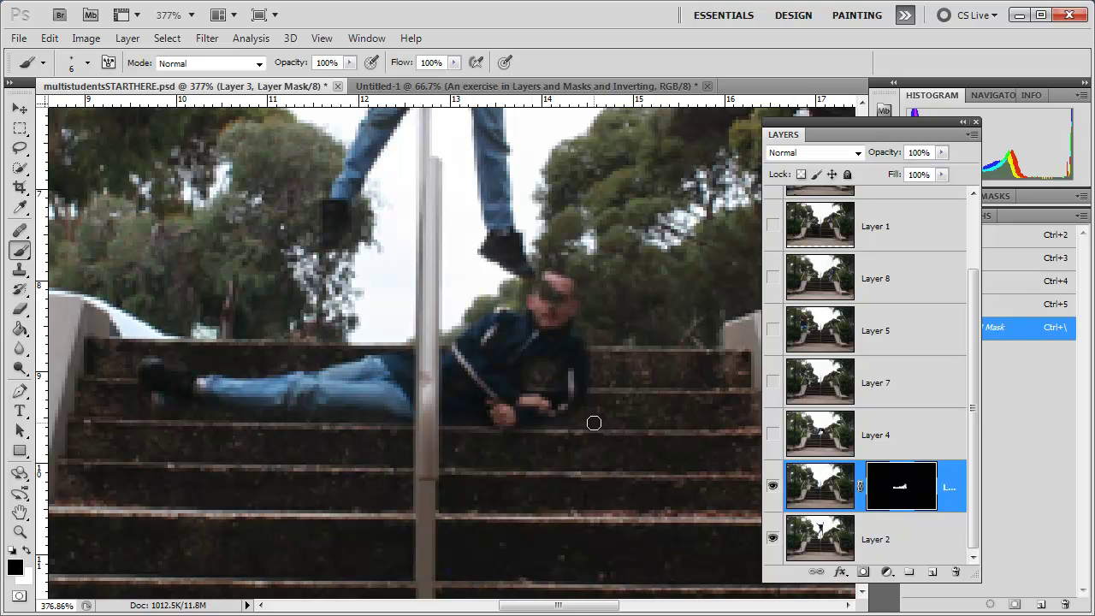
{"action": "key", "text": "x"}
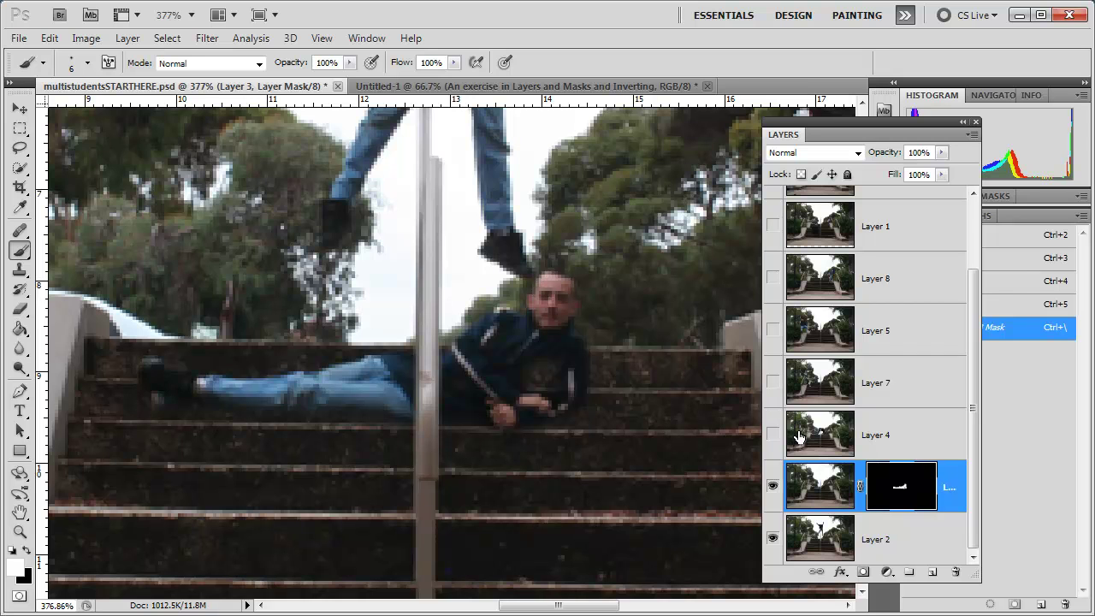
Step: Show and select Layer 4, add a mask, and paint around the vaulter's face and jacket
{"action": "left_click", "coordinate": [773, 435]}
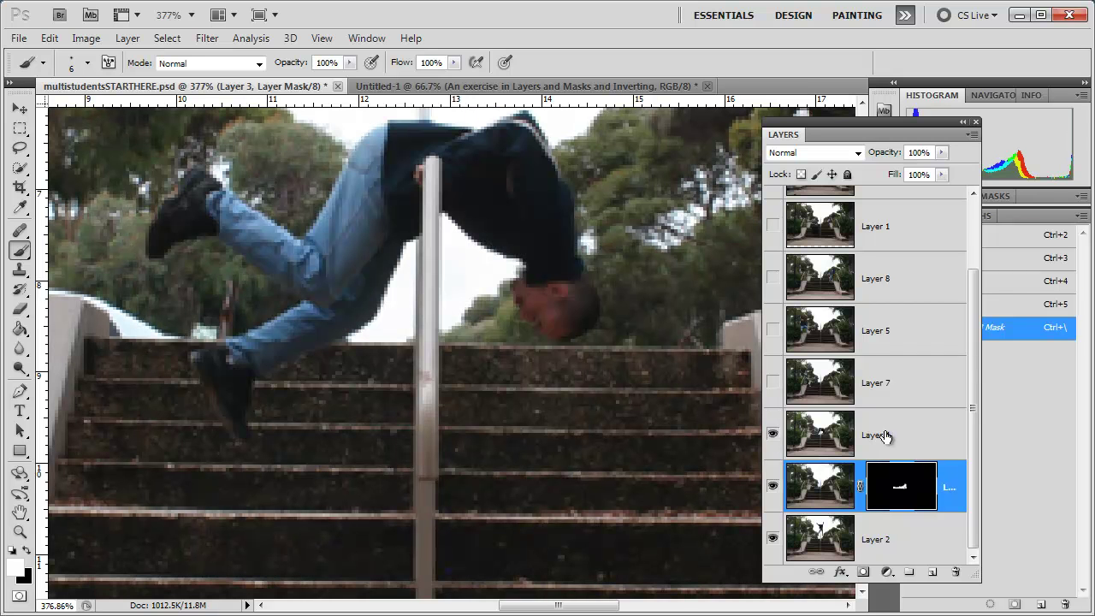
{"action": "left_click", "coordinate": [886, 436]}
{"action": "left_click", "coordinate": [862, 571]}
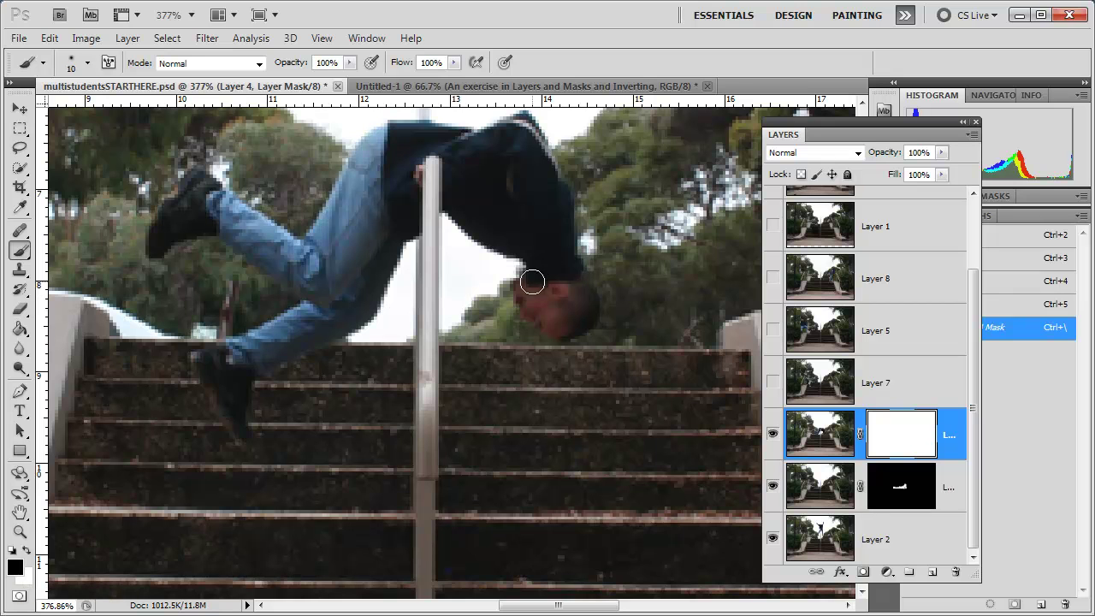
{"action": "mouse_move", "coordinate": [531, 282]}
{"action": "left_mouse_down"}
{"action": "mouse_move", "coordinate": [516, 287]}
{"action": "mouse_move", "coordinate": [576, 321]}
{"action": "left_mouse_up"}
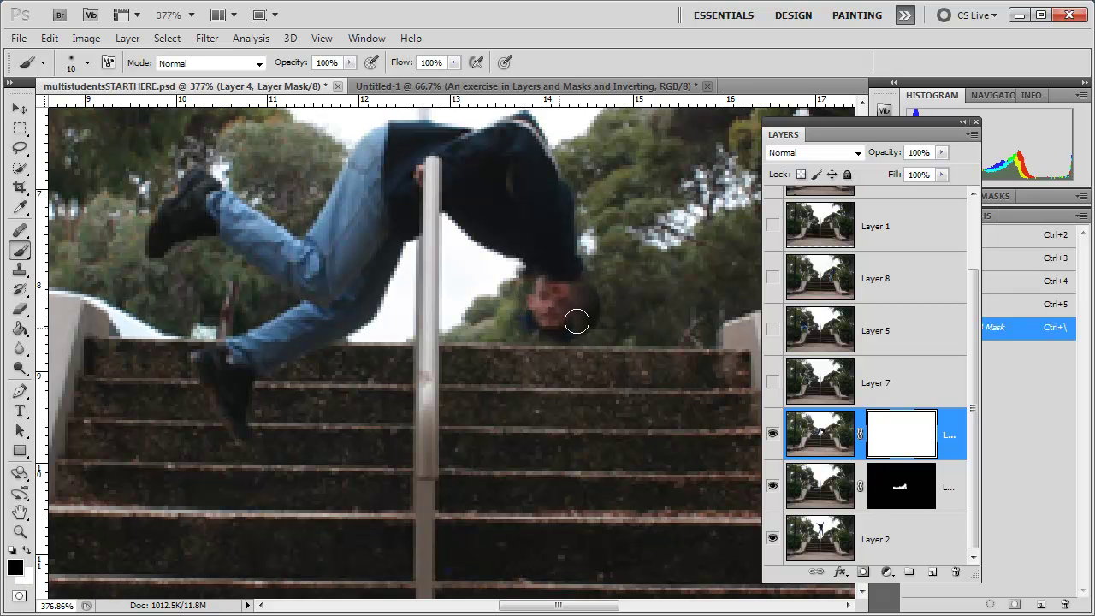
{"action": "mouse_move", "coordinate": [565, 272]}
{"action": "left_mouse_down"}
{"action": "mouse_move", "coordinate": [520, 272]}
{"action": "mouse_move", "coordinate": [566, 246]}
{"action": "mouse_move", "coordinate": [570, 201]}
{"action": "mouse_move", "coordinate": [530, 124]}
{"action": "mouse_move", "coordinate": [477, 139]}
{"action": "mouse_move", "coordinate": [523, 121]}
{"action": "mouse_move", "coordinate": [471, 138]}
{"action": "mouse_move", "coordinate": [374, 133]}
{"action": "mouse_move", "coordinate": [297, 253]}
{"action": "mouse_move", "coordinate": [241, 227]}
{"action": "mouse_move", "coordinate": [220, 209]}
{"action": "mouse_move", "coordinate": [304, 244]}
{"action": "mouse_move", "coordinate": [186, 175]}
{"action": "mouse_move", "coordinate": [161, 240]}
{"action": "mouse_move", "coordinate": [237, 226]}
{"action": "mouse_move", "coordinate": [196, 229]}
{"action": "mouse_move", "coordinate": [315, 268]}
{"action": "mouse_move", "coordinate": [330, 245]}
{"action": "mouse_move", "coordinate": [290, 269]}
{"action": "mouse_move", "coordinate": [266, 261]}
{"action": "mouse_move", "coordinate": [313, 288]}
{"action": "mouse_move", "coordinate": [340, 249]}
{"action": "mouse_move", "coordinate": [352, 264]}
{"action": "mouse_move", "coordinate": [384, 198]}
{"action": "mouse_move", "coordinate": [356, 201]}
{"action": "mouse_move", "coordinate": [399, 158]}
{"action": "mouse_move", "coordinate": [380, 231]}
{"action": "mouse_move", "coordinate": [415, 214]}
{"action": "mouse_move", "coordinate": [354, 321]}
{"action": "mouse_move", "coordinate": [279, 338]}
{"action": "mouse_move", "coordinate": [238, 364]}
{"action": "mouse_move", "coordinate": [251, 418]}
{"action": "mouse_move", "coordinate": [223, 410]}
{"action": "mouse_move", "coordinate": [195, 351]}
{"action": "mouse_move", "coordinate": [278, 337]}
{"action": "mouse_move", "coordinate": [239, 356]}
{"action": "mouse_move", "coordinate": [302, 341]}
{"action": "mouse_move", "coordinate": [273, 308]}
{"action": "mouse_move", "coordinate": [411, 192]}
{"action": "mouse_move", "coordinate": [353, 289]}
{"action": "mouse_move", "coordinate": [401, 168]}
{"action": "mouse_move", "coordinate": [448, 154]}
{"action": "mouse_move", "coordinate": [435, 181]}
{"action": "mouse_move", "coordinate": [503, 244]}
{"action": "mouse_move", "coordinate": [494, 216]}
{"action": "mouse_move", "coordinate": [536, 210]}
{"action": "mouse_move", "coordinate": [473, 182]}
{"action": "mouse_move", "coordinate": [484, 193]}
{"action": "mouse_move", "coordinate": [489, 160]}
{"action": "left_mouse_up"}
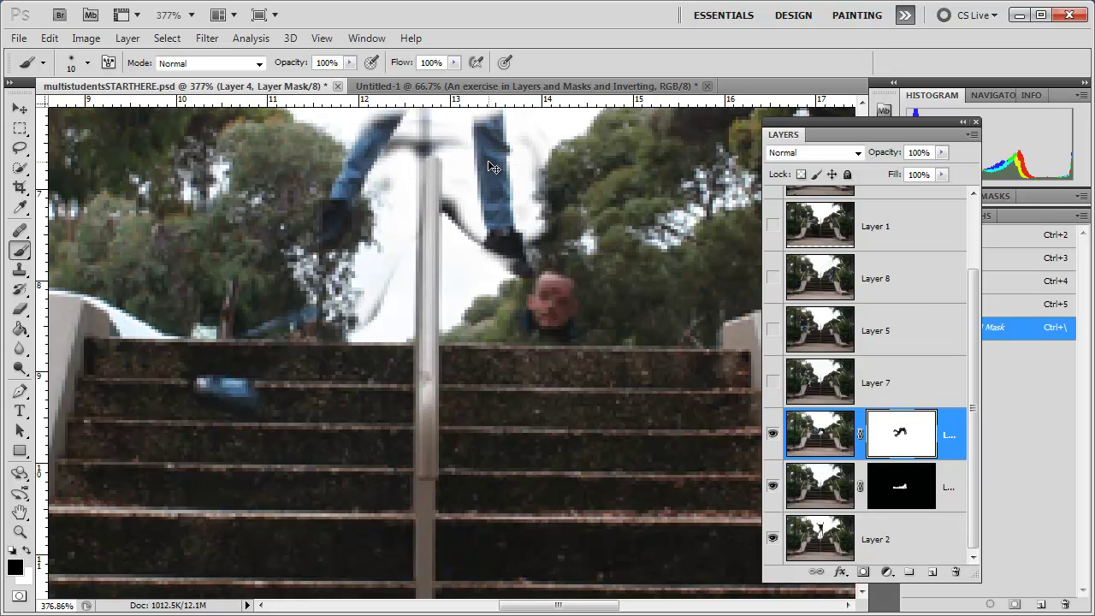
Step: Invert Layer 4's mask and paint white with a larger brush to reveal the vaulting man
{"action": "key", "text": "ctrl+i"}
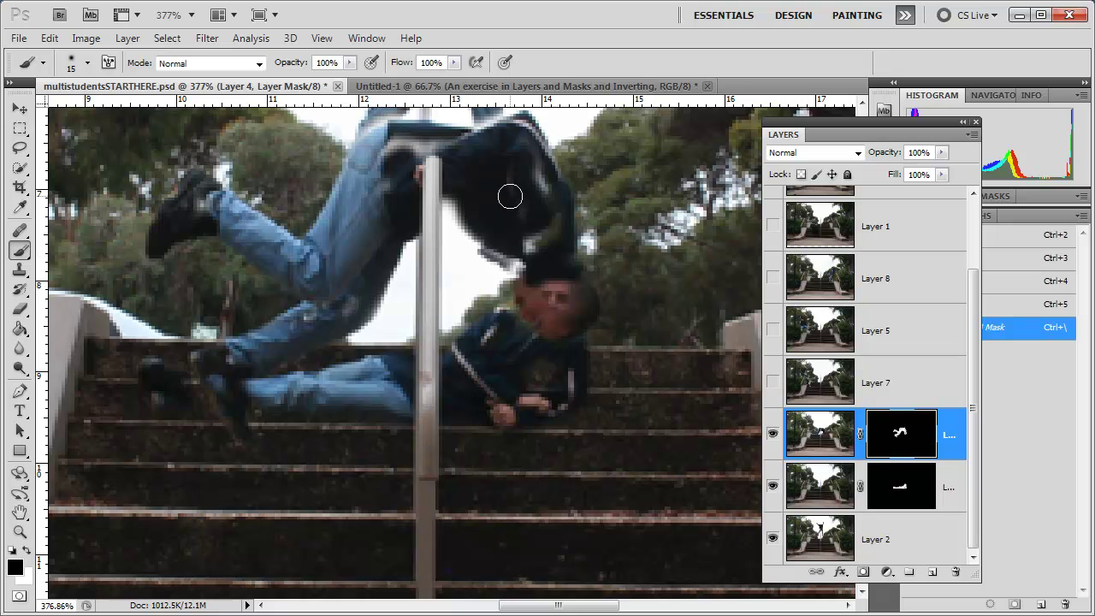
{"action": "key", "text": "bracketright"}
{"action": "key", "text": "x"}
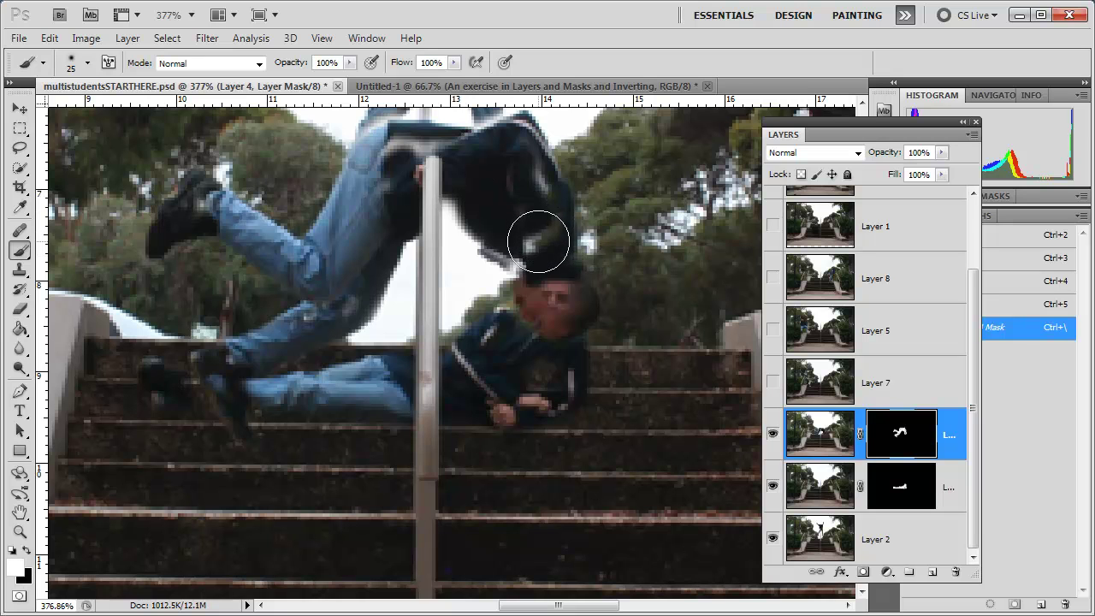
{"action": "mouse_move", "coordinate": [538, 243]}
{"action": "left_mouse_down"}
{"action": "mouse_move", "coordinate": [513, 167]}
{"action": "mouse_move", "coordinate": [416, 152]}
{"action": "mouse_move", "coordinate": [367, 193]}
{"action": "mouse_move", "coordinate": [331, 295]}
{"action": "mouse_move", "coordinate": [278, 340]}
{"action": "mouse_move", "coordinate": [198, 370]}
{"action": "mouse_move", "coordinate": [225, 403]}
{"action": "mouse_move", "coordinate": [253, 318]}
{"action": "mouse_move", "coordinate": [310, 267]}
{"action": "mouse_move", "coordinate": [207, 218]}
{"action": "mouse_move", "coordinate": [173, 254]}
{"action": "mouse_move", "coordinate": [209, 201]}
{"action": "mouse_move", "coordinate": [167, 214]}
{"action": "mouse_move", "coordinate": [250, 234]}
{"action": "mouse_move", "coordinate": [336, 202]}
{"action": "mouse_move", "coordinate": [399, 144]}
{"action": "mouse_move", "coordinate": [351, 284]}
{"action": "mouse_move", "coordinate": [232, 346]}
{"action": "mouse_move", "coordinate": [213, 398]}
{"action": "mouse_move", "coordinate": [365, 217]}
{"action": "mouse_move", "coordinate": [448, 147]}
{"action": "mouse_move", "coordinate": [480, 140]}
{"action": "mouse_move", "coordinate": [494, 150]}
{"action": "mouse_move", "coordinate": [513, 177]}
{"action": "mouse_move", "coordinate": [537, 306]}
{"action": "mouse_move", "coordinate": [569, 310]}
{"action": "mouse_move", "coordinate": [560, 236]}
{"action": "mouse_move", "coordinate": [518, 133]}
{"action": "mouse_move", "coordinate": [573, 355]}
{"action": "mouse_move", "coordinate": [548, 415]}
{"action": "left_mouse_up"}
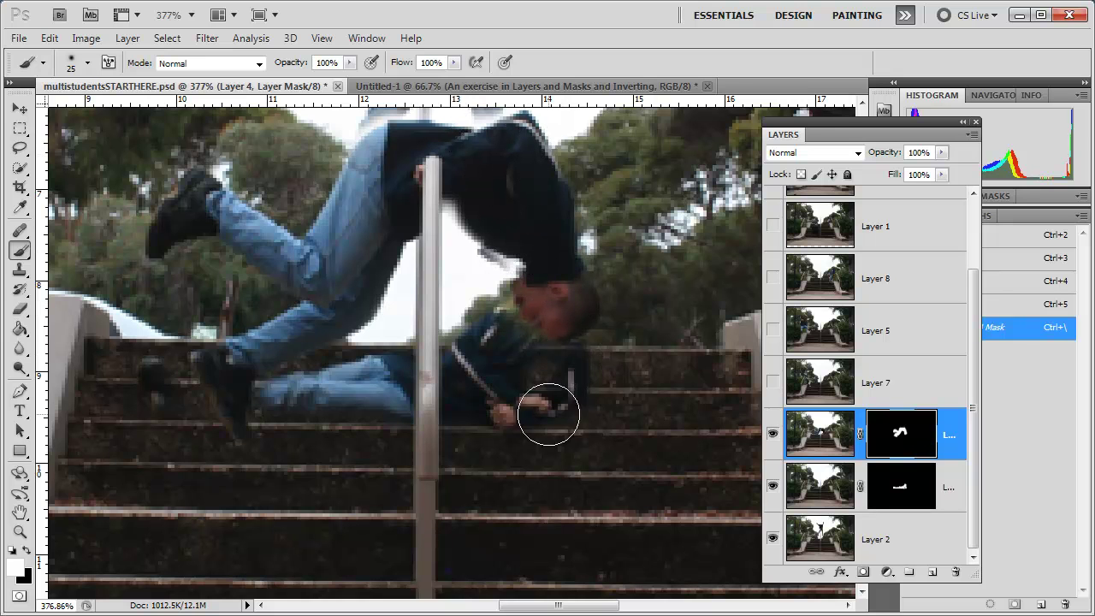
Step: Paint black to remove the extra shoe and white fringe along the overlapping legs
{"action": "key", "text": "x"}
{"action": "key", "text": "bracketleft"}
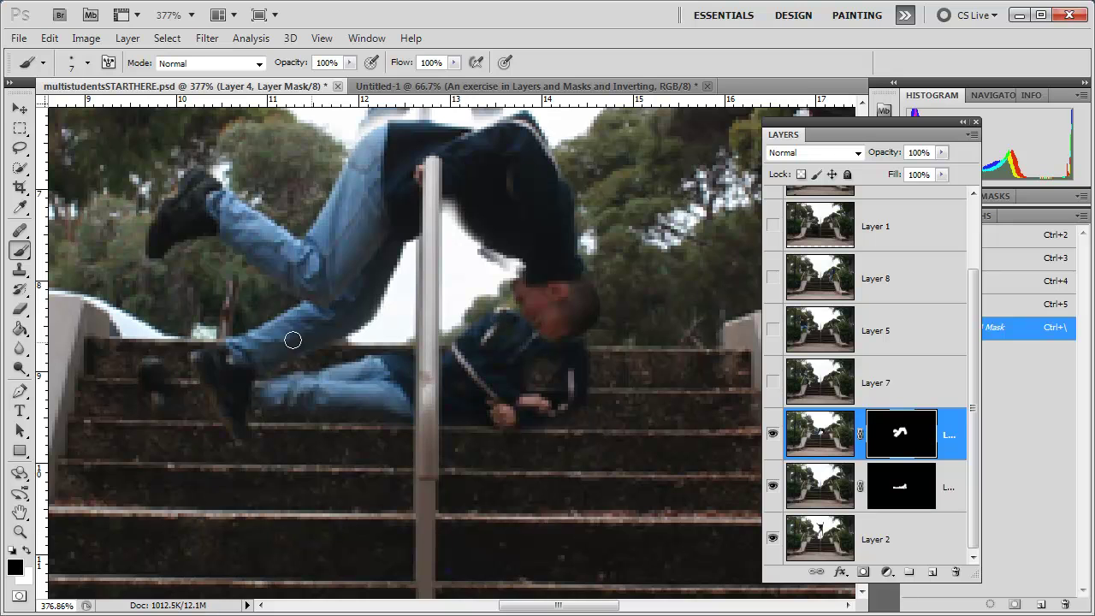
{"action": "left_click_drag", "start_coordinate": [273, 387], "coordinate": [297, 412]}
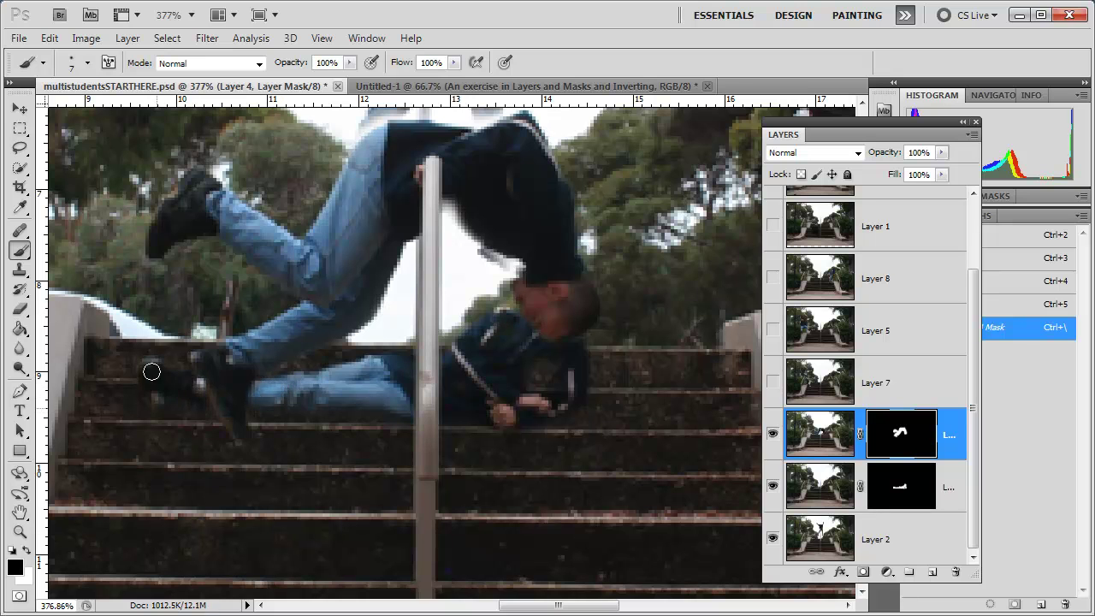
{"action": "left_click_drag", "start_coordinate": [384, 271], "coordinate": [383, 423]}
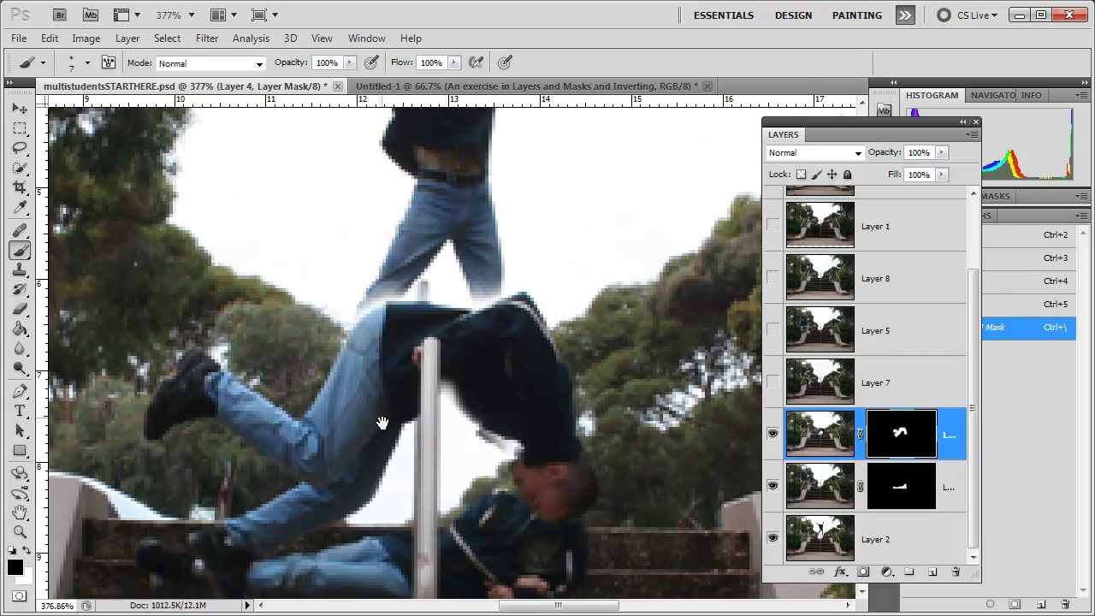
{"action": "mouse_move", "coordinate": [423, 249]}
{"action": "left_mouse_down"}
{"action": "mouse_move", "coordinate": [408, 280]}
{"action": "mouse_move", "coordinate": [351, 320]}
{"action": "left_mouse_up"}
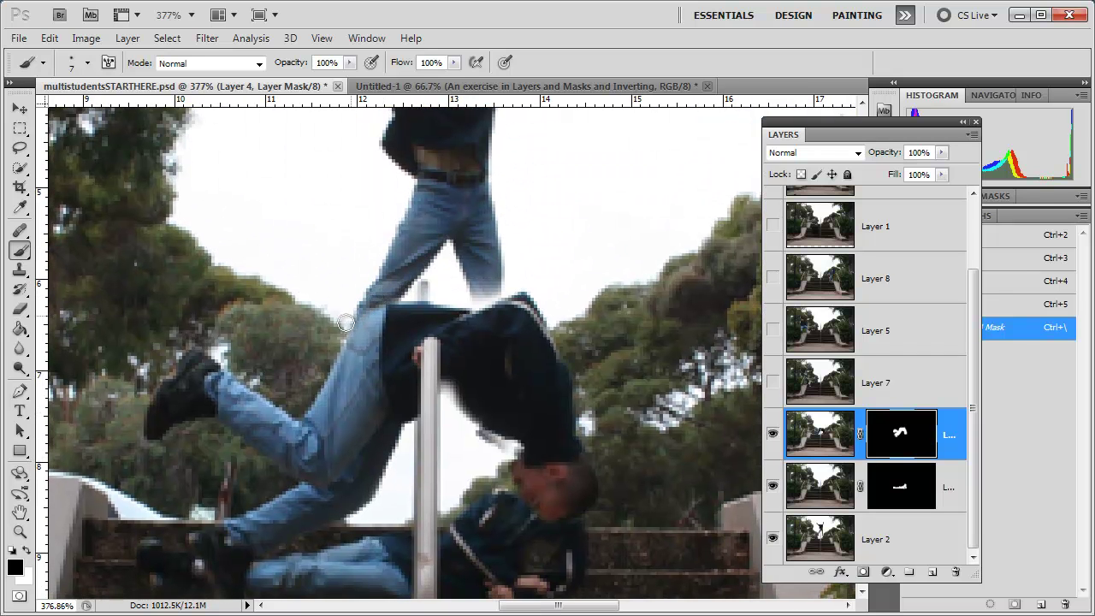
{"action": "mouse_move", "coordinate": [486, 276]}
{"action": "left_mouse_down"}
{"action": "mouse_move", "coordinate": [477, 296]}
{"action": "mouse_move", "coordinate": [494, 286]}
{"action": "mouse_move", "coordinate": [494, 248]}
{"action": "left_mouse_up"}
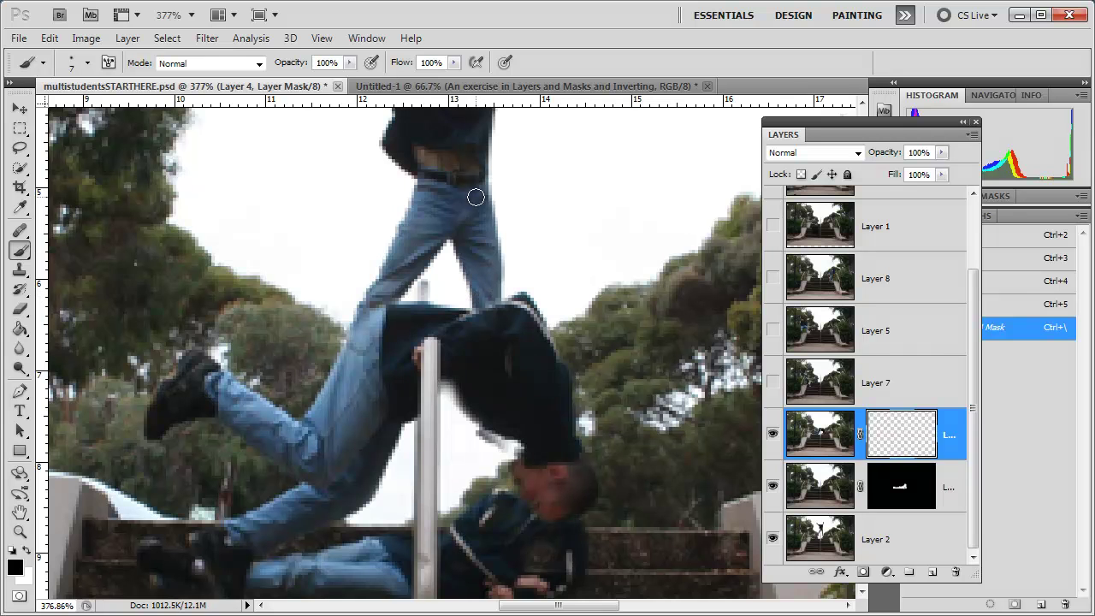
{"action": "left_click_drag", "start_coordinate": [464, 176], "coordinate": [422, 180]}
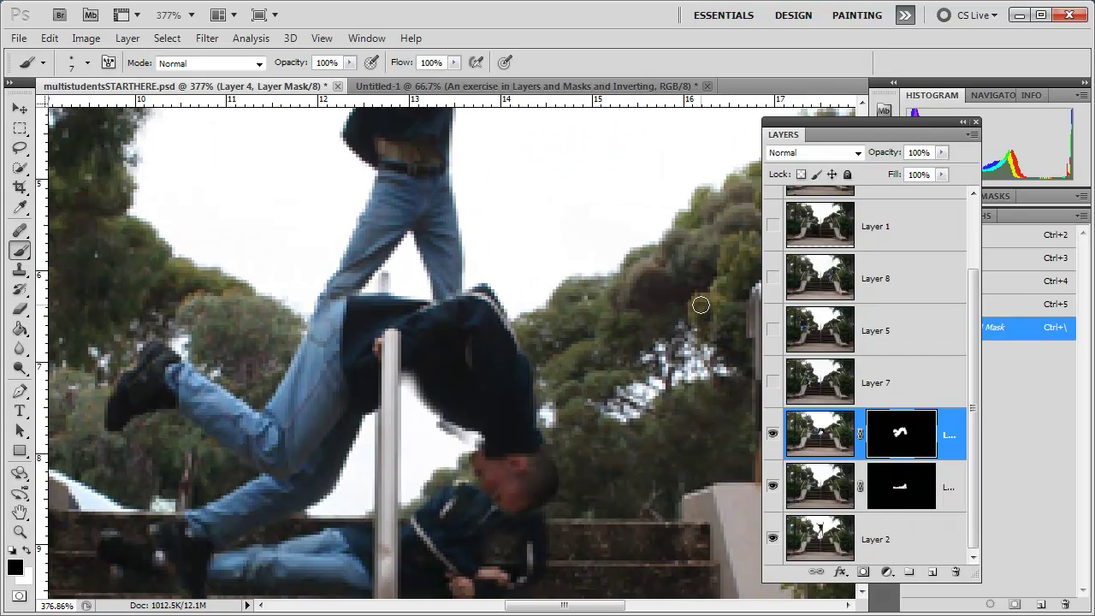
{"action": "left_click", "coordinate": [773, 382]}
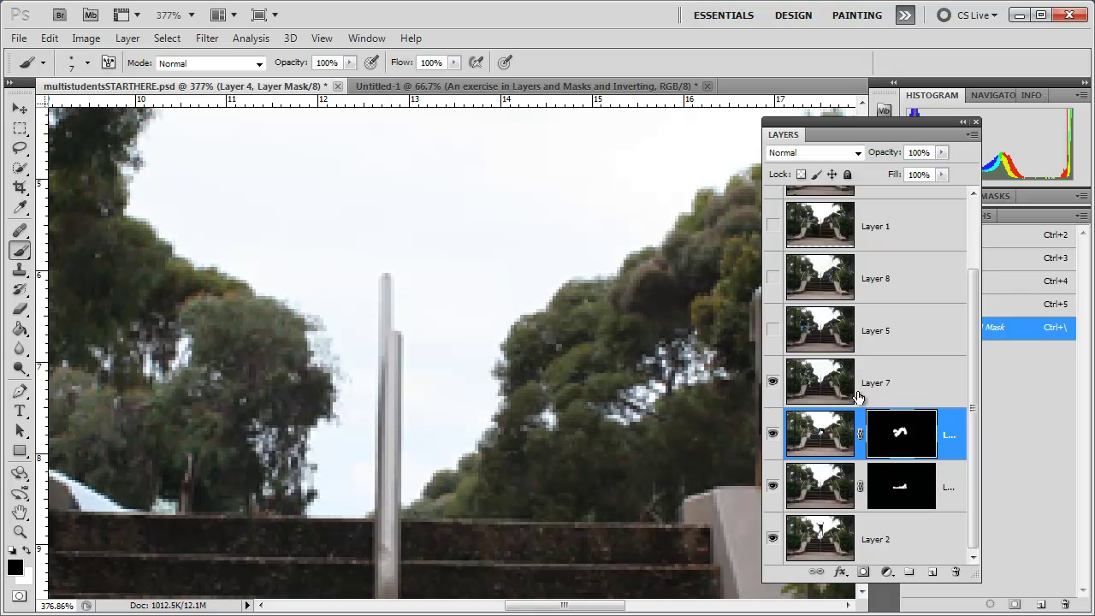
{"action": "left_click", "coordinate": [906, 386]}
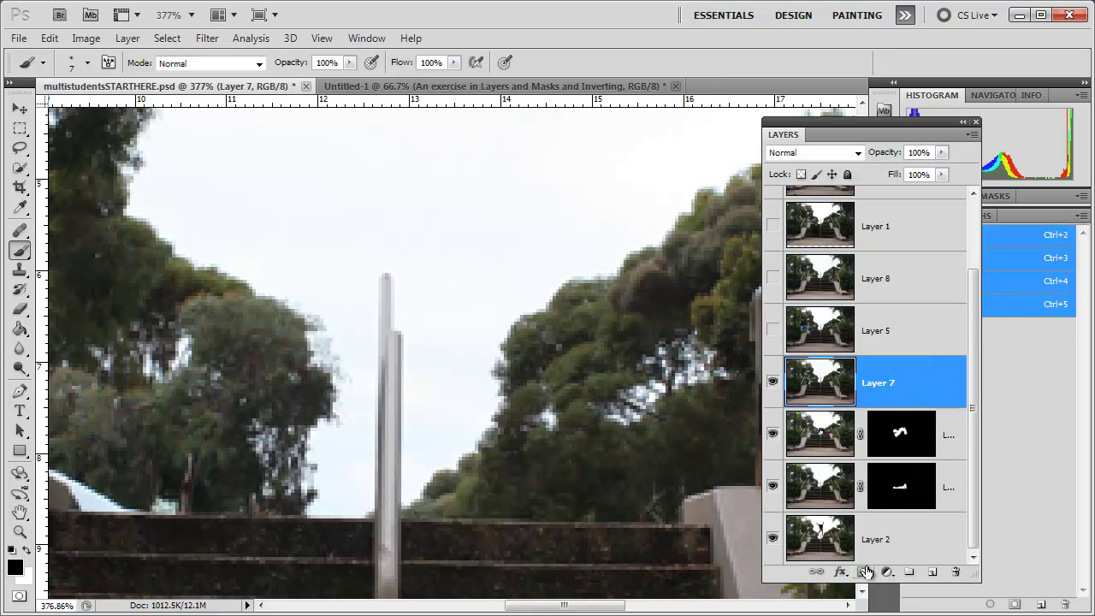
{"action": "left_click", "coordinate": [863, 572]}
{"action": "left_click_drag", "start_coordinate": [492, 434], "coordinate": [413, 469]}
{"action": "key", "text": "bracketright"}
{"action": "key", "text": "bracketright"}
{"action": "key", "text": "bracketright"}
{"action": "key", "text": "bracketright"}
{"action": "key", "text": "bracketright"}
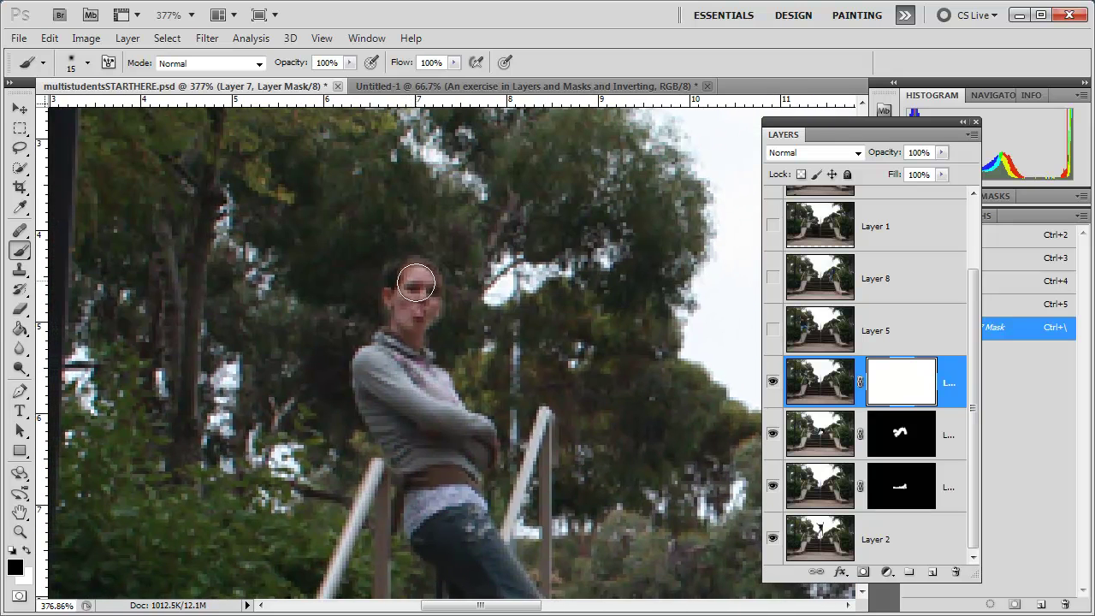
{"action": "mouse_move", "coordinate": [415, 287]}
{"action": "left_mouse_down"}
{"action": "mouse_move", "coordinate": [429, 351]}
{"action": "mouse_move", "coordinate": [394, 283]}
{"action": "mouse_move", "coordinate": [407, 296]}
{"action": "mouse_move", "coordinate": [403, 344]}
{"action": "mouse_move", "coordinate": [374, 391]}
{"action": "mouse_move", "coordinate": [370, 357]}
{"action": "mouse_move", "coordinate": [390, 396]}
{"action": "mouse_move", "coordinate": [421, 421]}
{"action": "mouse_move", "coordinate": [430, 334]}
{"action": "mouse_move", "coordinate": [502, 366]}
{"action": "mouse_move", "coordinate": [385, 342]}
{"action": "mouse_move", "coordinate": [407, 384]}
{"action": "mouse_move", "coordinate": [410, 461]}
{"action": "mouse_move", "coordinate": [458, 440]}
{"action": "mouse_move", "coordinate": [433, 424]}
{"action": "left_mouse_up"}
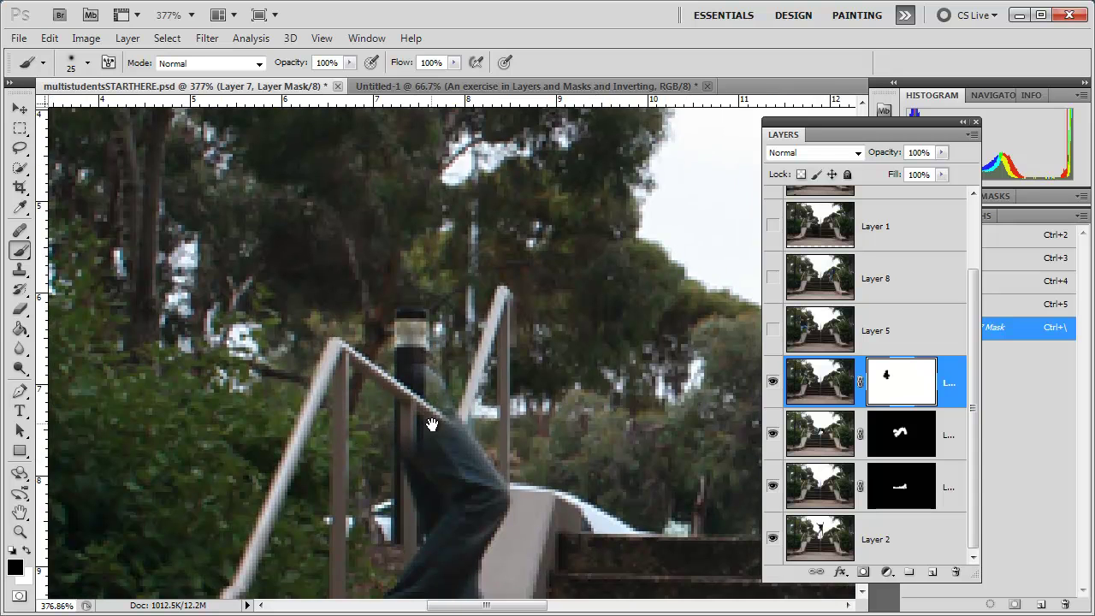
{"action": "mouse_move", "coordinate": [419, 333]}
{"action": "left_mouse_down"}
{"action": "mouse_move", "coordinate": [457, 406]}
{"action": "mouse_move", "coordinate": [462, 481]}
{"action": "mouse_move", "coordinate": [496, 492]}
{"action": "mouse_move", "coordinate": [468, 449]}
{"action": "mouse_move", "coordinate": [464, 370]}
{"action": "mouse_move", "coordinate": [384, 331]}
{"action": "mouse_move", "coordinate": [419, 432]}
{"action": "mouse_move", "coordinate": [375, 503]}
{"action": "mouse_move", "coordinate": [379, 526]}
{"action": "mouse_move", "coordinate": [416, 518]}
{"action": "mouse_move", "coordinate": [431, 482]}
{"action": "mouse_move", "coordinate": [454, 526]}
{"action": "left_mouse_up"}
{"action": "left_click_drag", "start_coordinate": [408, 447], "coordinate": [360, 358]}
{"action": "mouse_move", "coordinate": [376, 398]}
{"action": "left_mouse_down"}
{"action": "mouse_move", "coordinate": [437, 484]}
{"action": "mouse_move", "coordinate": [489, 501]}
{"action": "mouse_move", "coordinate": [413, 380]}
{"action": "mouse_move", "coordinate": [411, 300]}
{"action": "mouse_move", "coordinate": [434, 360]}
{"action": "left_mouse_up"}
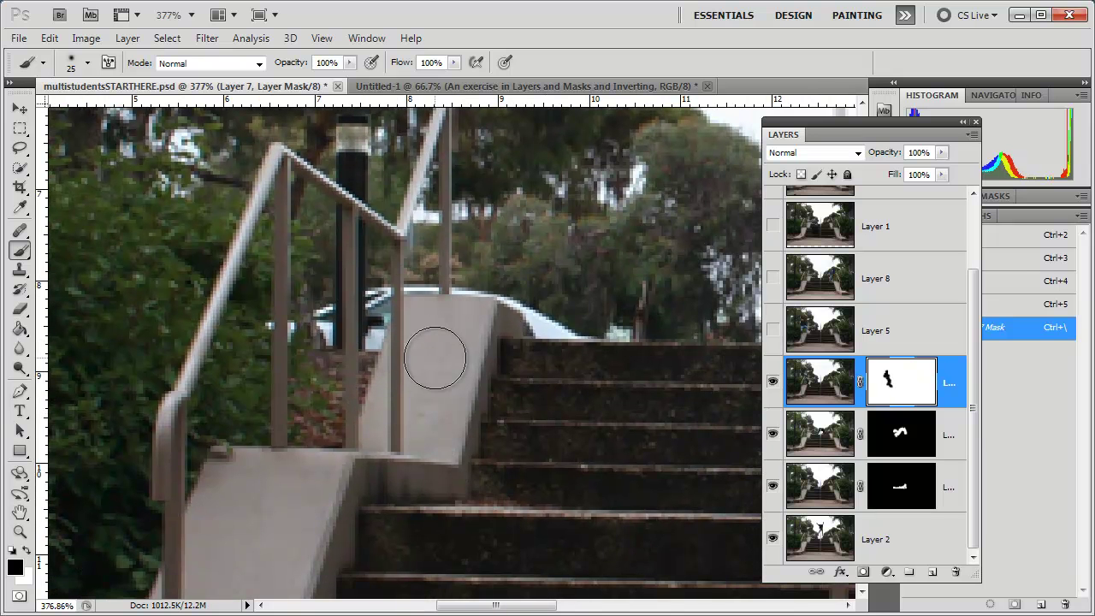
{"action": "key", "text": "ctrl+i"}
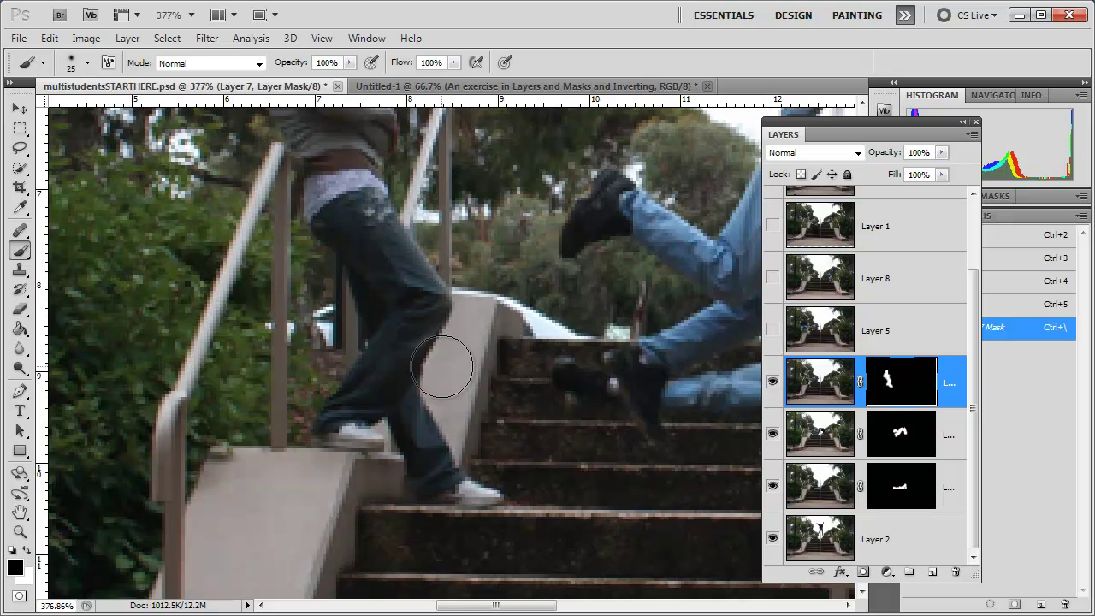
{"action": "scroll", "coordinate": [403, 350], "scroll_direction": "up", "scroll_amount": 1}
{"action": "scroll", "coordinate": [420, 354], "scroll_direction": "down", "scroll_amount": 3}
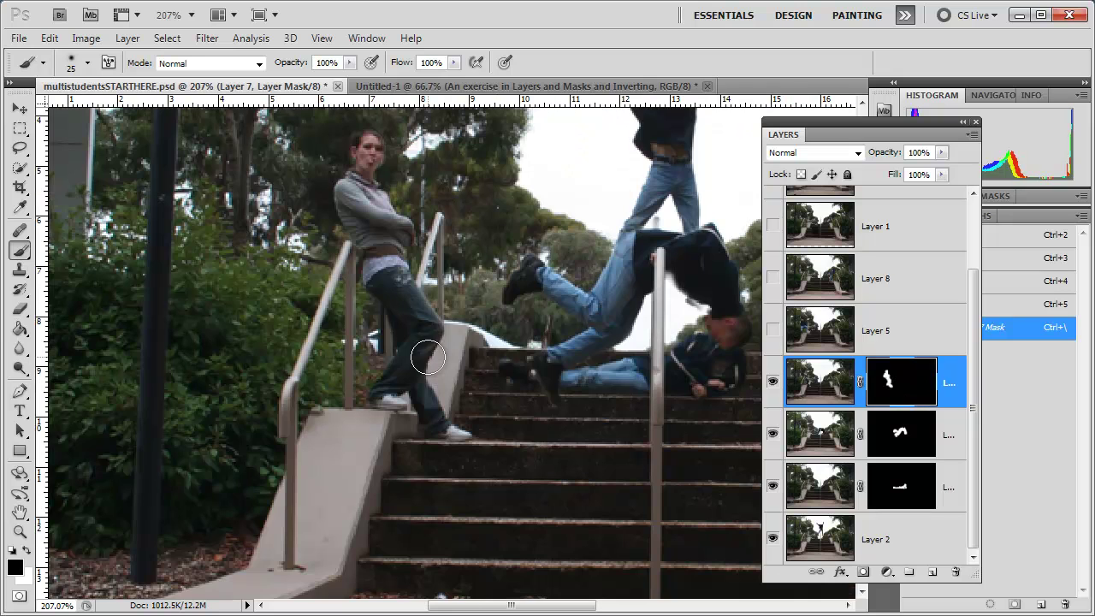
{"action": "left_click_drag", "start_coordinate": [511, 300], "coordinate": [389, 367]}
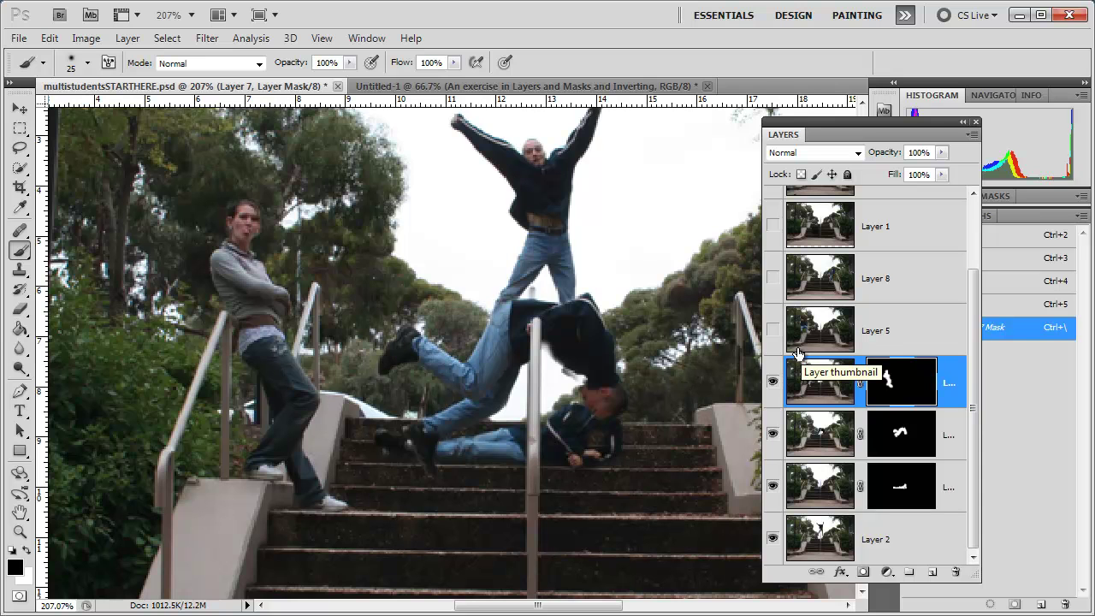
Step: Show and select Layer 5, add a mask, and paint over the railing man with a 10-pixel brush
{"action": "left_click", "coordinate": [773, 330]}
{"action": "left_click", "coordinate": [820, 334]}
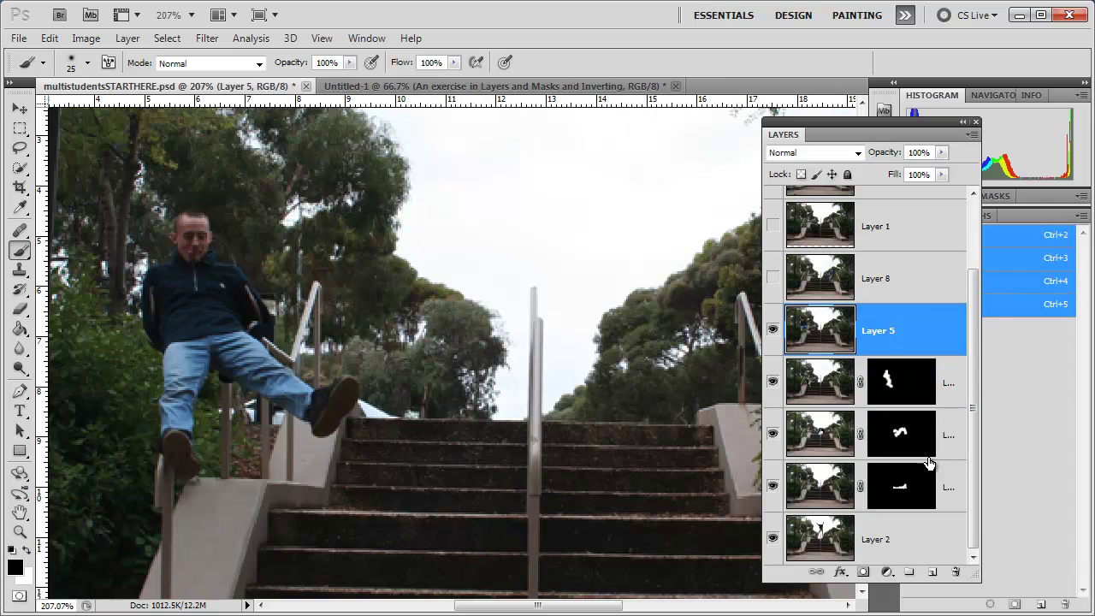
{"action": "left_click", "coordinate": [864, 573]}
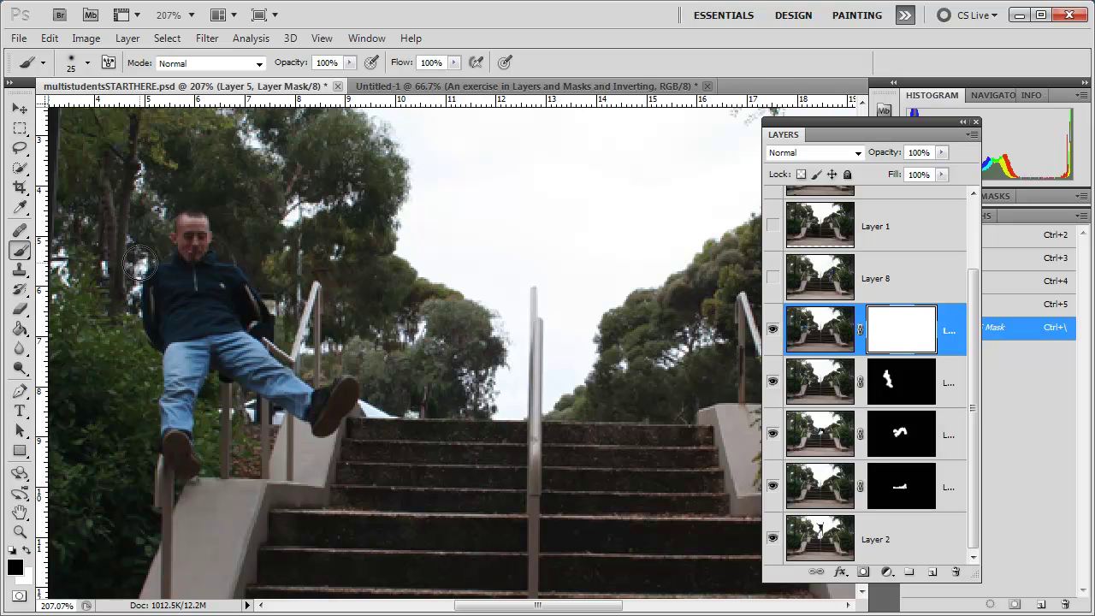
{"action": "mouse_move", "coordinate": [176, 215]}
{"action": "left_mouse_down"}
{"action": "mouse_move", "coordinate": [190, 274]}
{"action": "mouse_move", "coordinate": [166, 242]}
{"action": "mouse_move", "coordinate": [172, 378]}
{"action": "mouse_move", "coordinate": [155, 466]}
{"action": "mouse_move", "coordinate": [167, 440]}
{"action": "mouse_move", "coordinate": [186, 466]}
{"action": "mouse_move", "coordinate": [177, 415]}
{"action": "mouse_move", "coordinate": [203, 335]}
{"action": "mouse_move", "coordinate": [253, 361]}
{"action": "left_mouse_up"}
{"action": "key", "text": "ctrl+plus"}
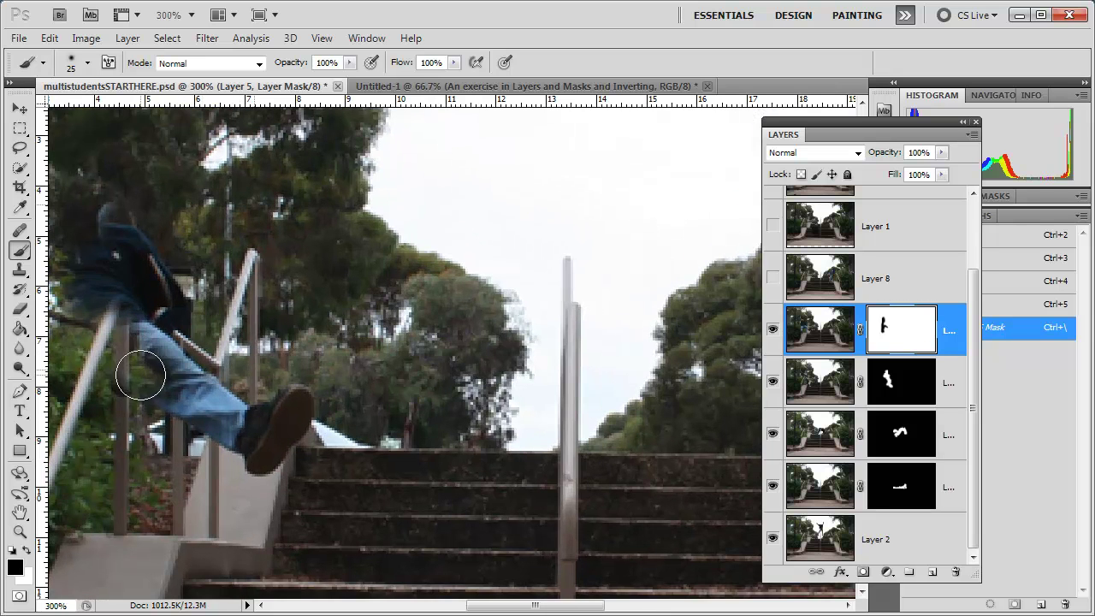
{"action": "key", "text": "bracketleft"}
{"action": "key", "text": "bracketleft"}
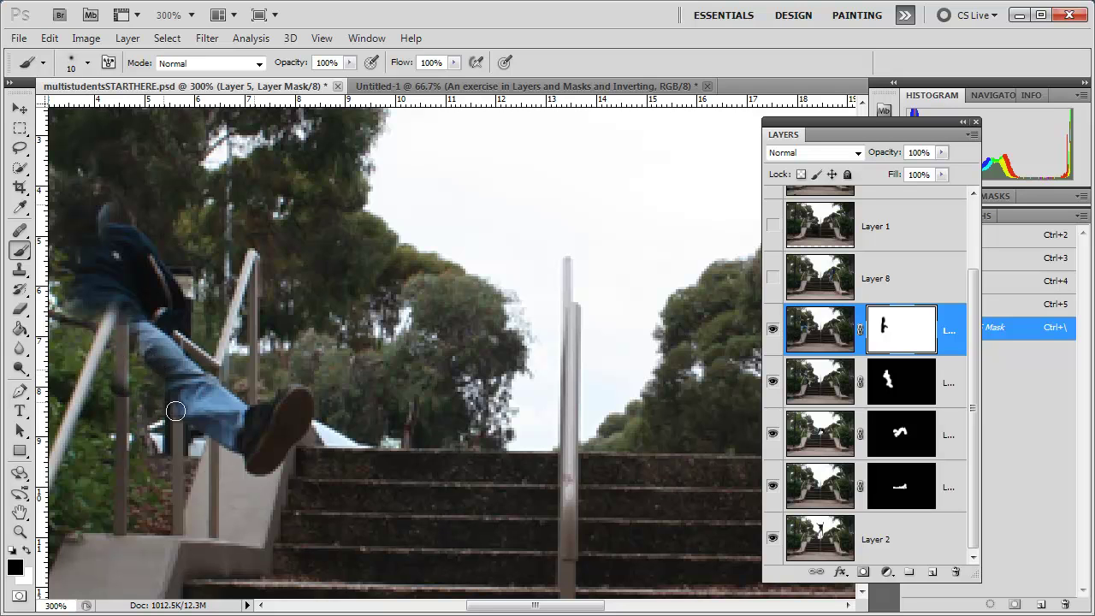
{"action": "mouse_move", "coordinate": [175, 412]}
{"action": "left_mouse_down"}
{"action": "mouse_move", "coordinate": [249, 443]}
{"action": "mouse_move", "coordinate": [262, 459]}
{"action": "mouse_move", "coordinate": [253, 468]}
{"action": "mouse_move", "coordinate": [282, 479]}
{"action": "mouse_move", "coordinate": [250, 464]}
{"action": "mouse_move", "coordinate": [297, 447]}
{"action": "mouse_move", "coordinate": [308, 399]}
{"action": "mouse_move", "coordinate": [248, 415]}
{"action": "mouse_move", "coordinate": [145, 323]}
{"action": "mouse_move", "coordinate": [139, 344]}
{"action": "mouse_move", "coordinate": [174, 381]}
{"action": "mouse_move", "coordinate": [236, 406]}
{"action": "mouse_move", "coordinate": [177, 357]}
{"action": "mouse_move", "coordinate": [279, 439]}
{"action": "mouse_move", "coordinate": [179, 399]}
{"action": "mouse_move", "coordinate": [291, 454]}
{"action": "mouse_move", "coordinate": [264, 447]}
{"action": "mouse_move", "coordinate": [128, 383]}
{"action": "mouse_move", "coordinate": [156, 375]}
{"action": "mouse_move", "coordinate": [145, 366]}
{"action": "mouse_move", "coordinate": [128, 399]}
{"action": "mouse_move", "coordinate": [99, 372]}
{"action": "mouse_move", "coordinate": [103, 343]}
{"action": "mouse_move", "coordinate": [171, 510]}
{"action": "mouse_move", "coordinate": [205, 393]}
{"action": "mouse_move", "coordinate": [175, 389]}
{"action": "mouse_move", "coordinate": [160, 330]}
{"action": "mouse_move", "coordinate": [170, 369]}
{"action": "mouse_move", "coordinate": [145, 414]}
{"action": "mouse_move", "coordinate": [154, 429]}
{"action": "mouse_move", "coordinate": [195, 417]}
{"action": "mouse_move", "coordinate": [144, 459]}
{"action": "mouse_move", "coordinate": [226, 462]}
{"action": "mouse_move", "coordinate": [183, 433]}
{"action": "mouse_move", "coordinate": [153, 443]}
{"action": "left_mouse_up"}
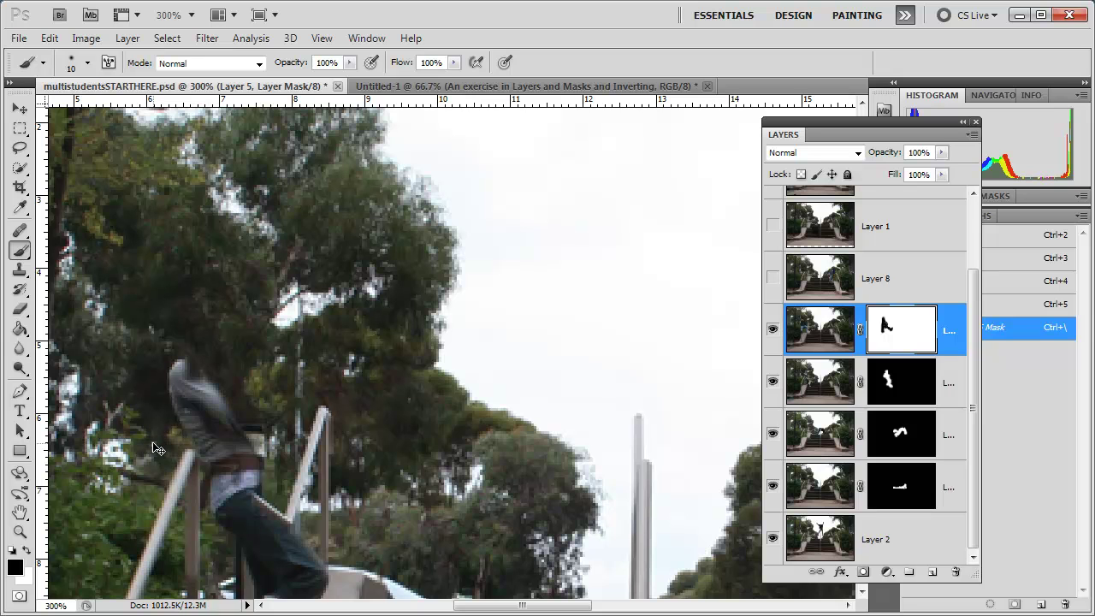
Step: Invert Layer 5's mask and refine its edges, restoring the woman's arm and legs beside him
{"action": "key", "text": "ctrl+i"}
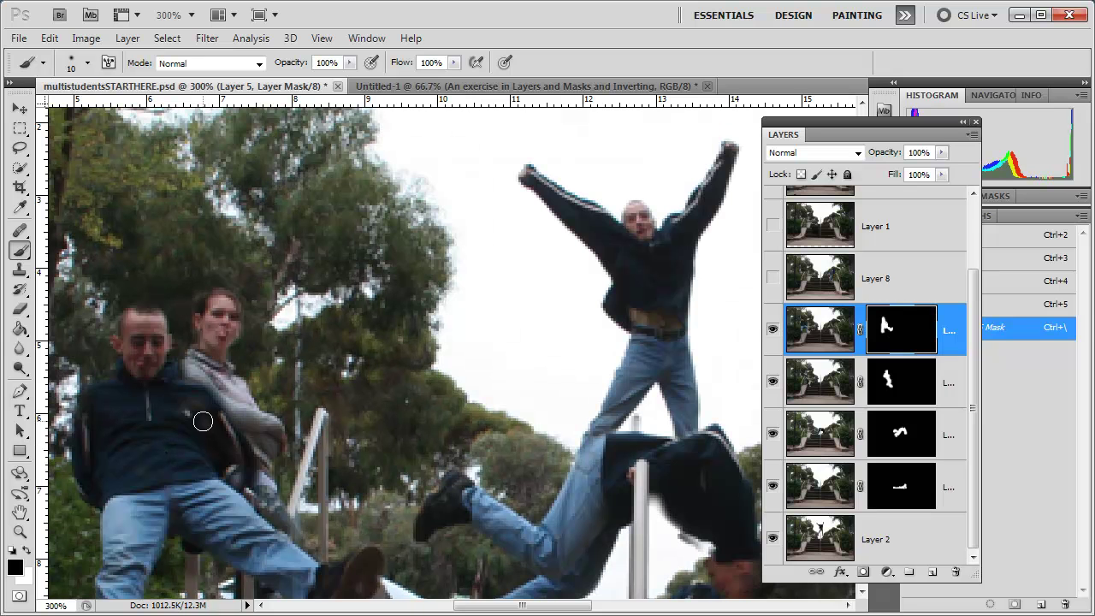
{"action": "left_click_drag", "start_coordinate": [208, 401], "coordinate": [176, 384]}
{"action": "key", "text": "x"}
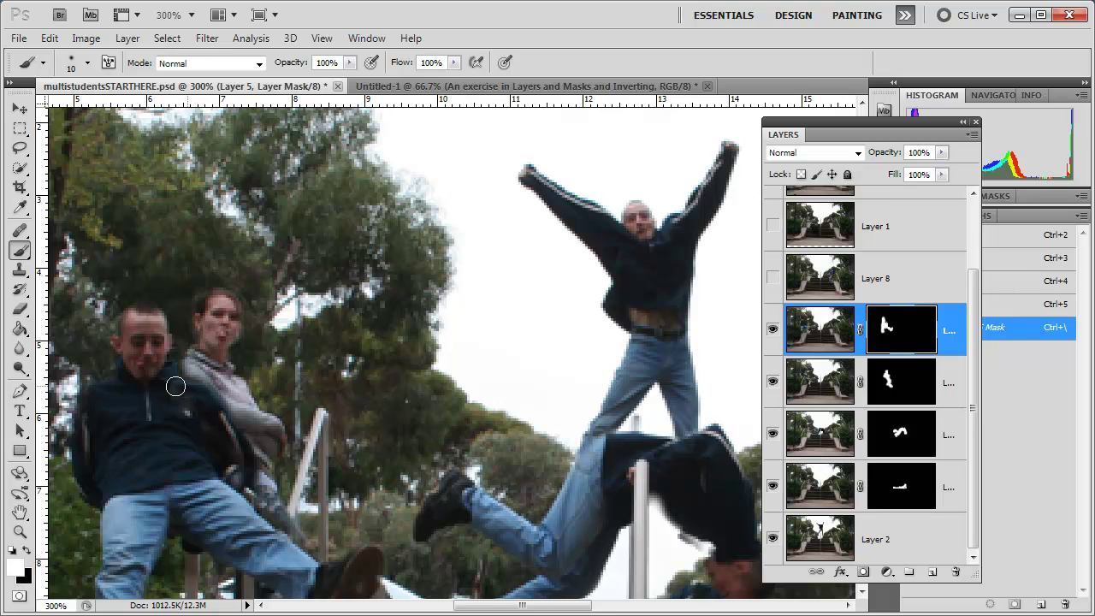
{"action": "key", "text": "x"}
{"action": "left_click_drag", "start_coordinate": [231, 409], "coordinate": [188, 366]}
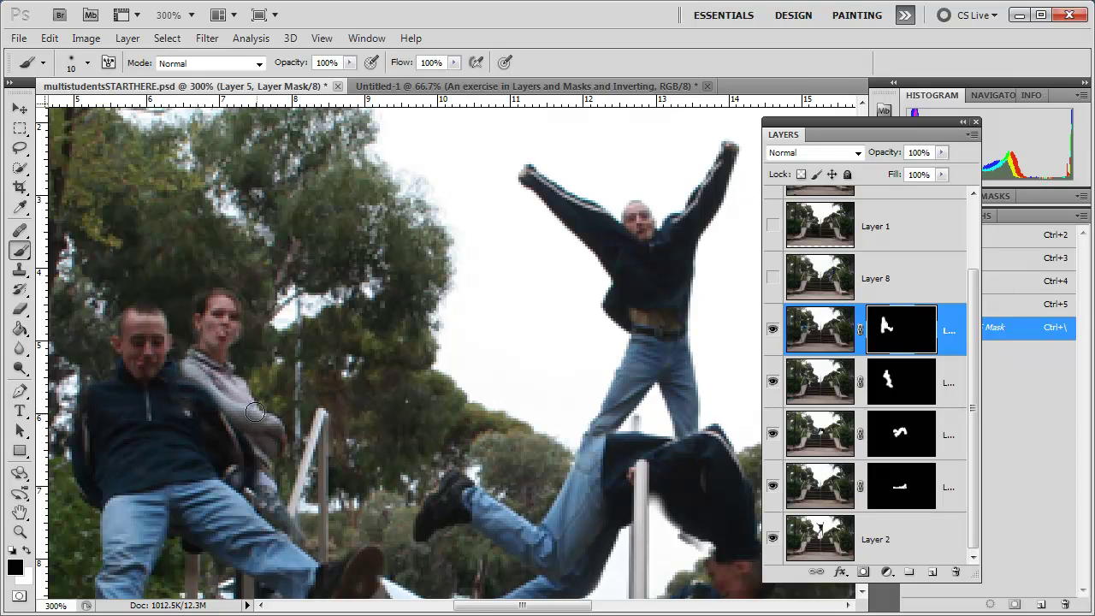
{"action": "scroll", "coordinate": [278, 418], "scroll_direction": "down", "scroll_amount": 3}
{"action": "left_click_drag", "start_coordinate": [260, 407], "coordinate": [244, 346]}
{"action": "mouse_move", "coordinate": [309, 433]}
{"action": "left_mouse_down"}
{"action": "mouse_move", "coordinate": [425, 343]}
{"action": "mouse_move", "coordinate": [481, 321]}
{"action": "left_mouse_up"}
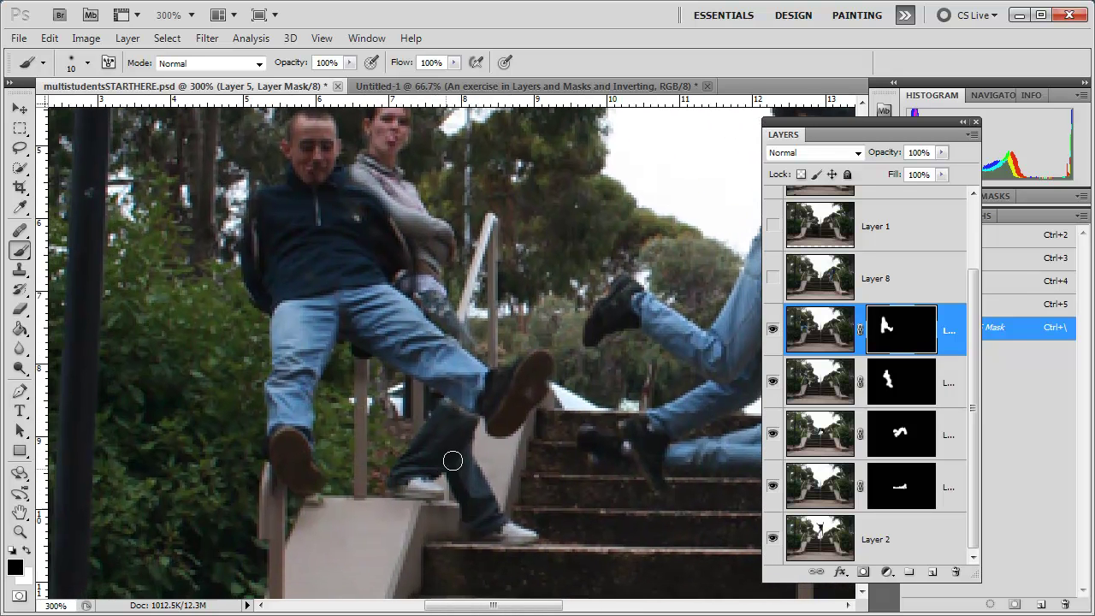
{"action": "left_click_drag", "start_coordinate": [472, 422], "coordinate": [448, 398]}
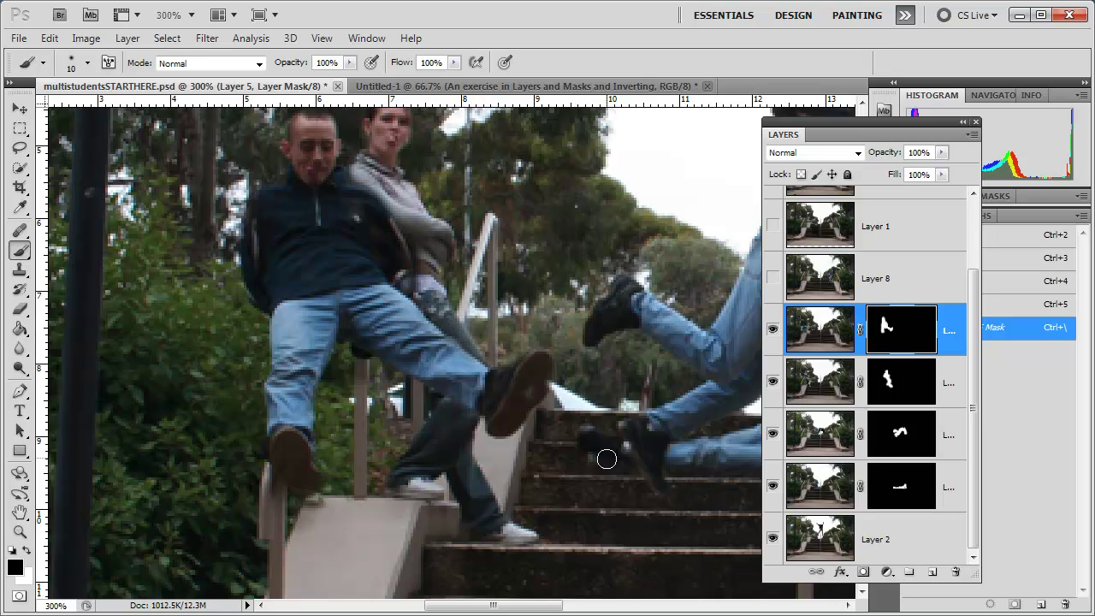
Step: Reveal the hoodie man on the right railing using an inverted Layer 8 mask painted with a 40 px brush
{"action": "left_click", "coordinate": [777, 276]}
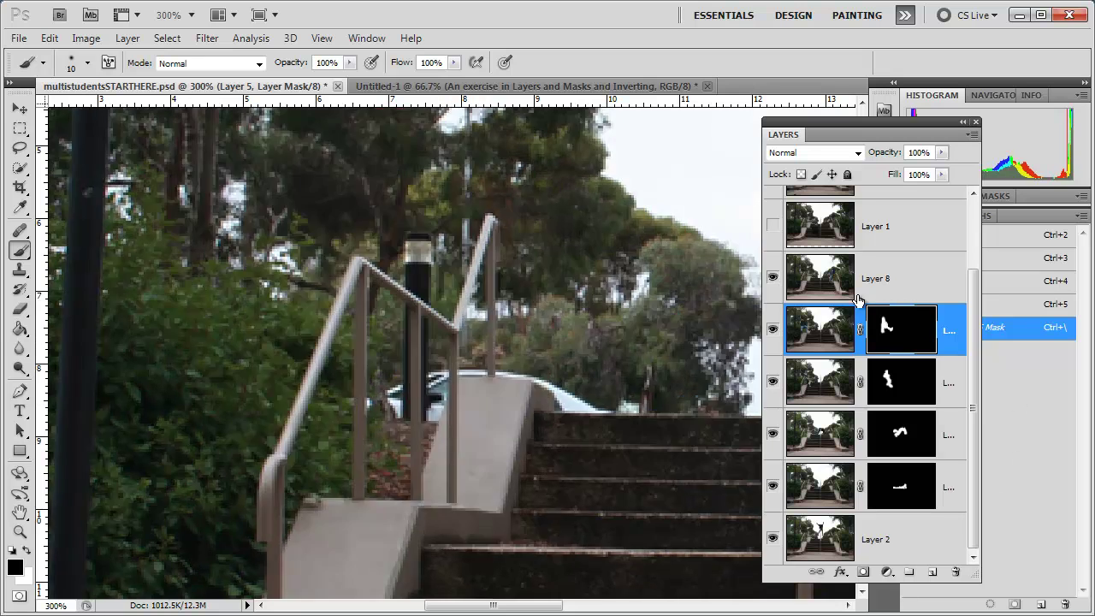
{"action": "left_click", "coordinate": [873, 291]}
{"action": "left_click_drag", "start_coordinate": [656, 435], "coordinate": [517, 429]}
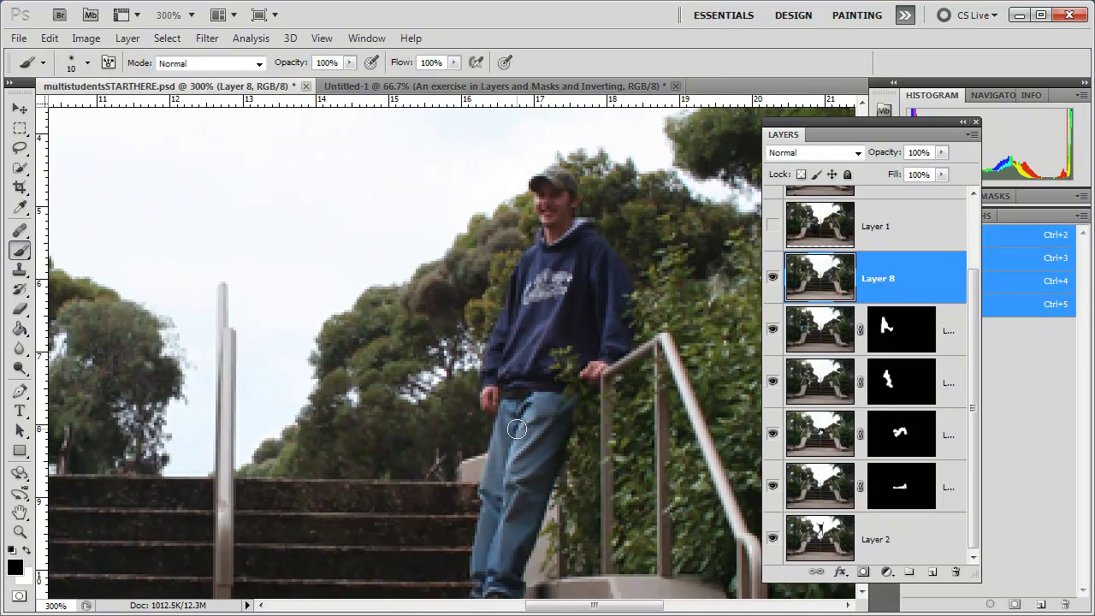
{"action": "key", "text": "ctrl+minus"}
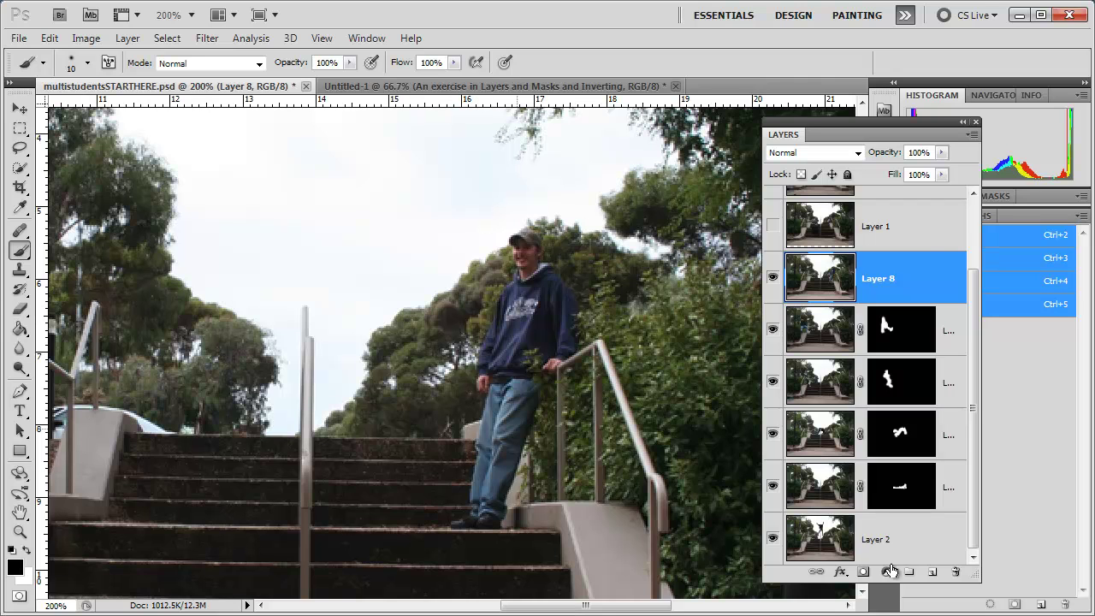
{"action": "left_click", "coordinate": [863, 572]}
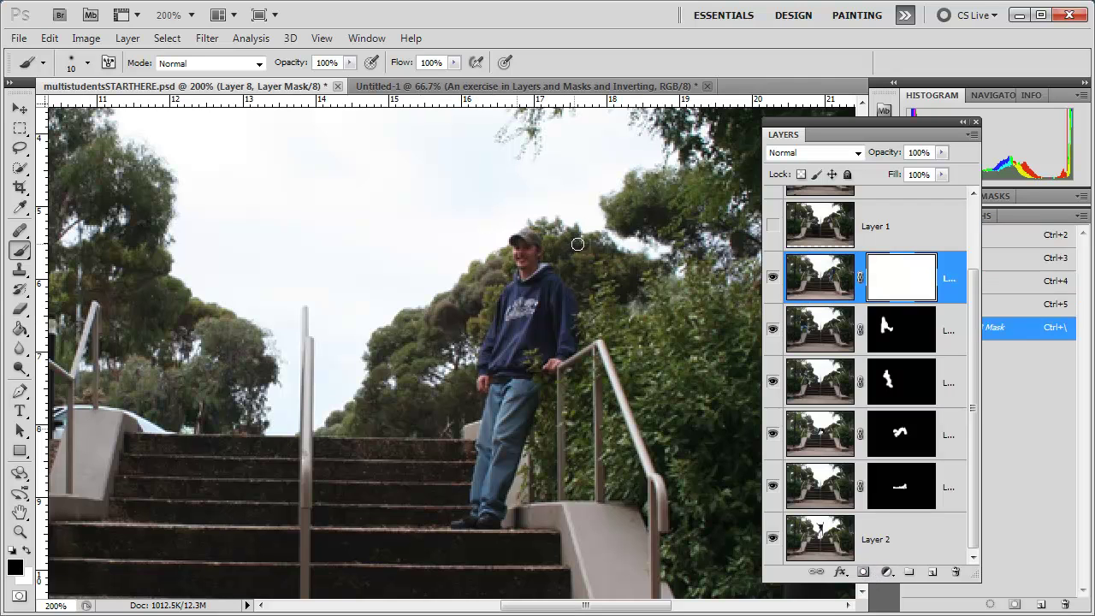
{"action": "key", "text": "bracketright"}
{"action": "key", "text": "bracketright"}
{"action": "key", "text": "bracketright"}
{"action": "mouse_move", "coordinate": [506, 235]}
{"action": "left_mouse_down"}
{"action": "mouse_move", "coordinate": [549, 297]}
{"action": "mouse_move", "coordinate": [566, 361]}
{"action": "mouse_move", "coordinate": [499, 279]}
{"action": "mouse_move", "coordinate": [501, 454]}
{"action": "mouse_move", "coordinate": [473, 521]}
{"action": "mouse_move", "coordinate": [496, 391]}
{"action": "left_mouse_up"}
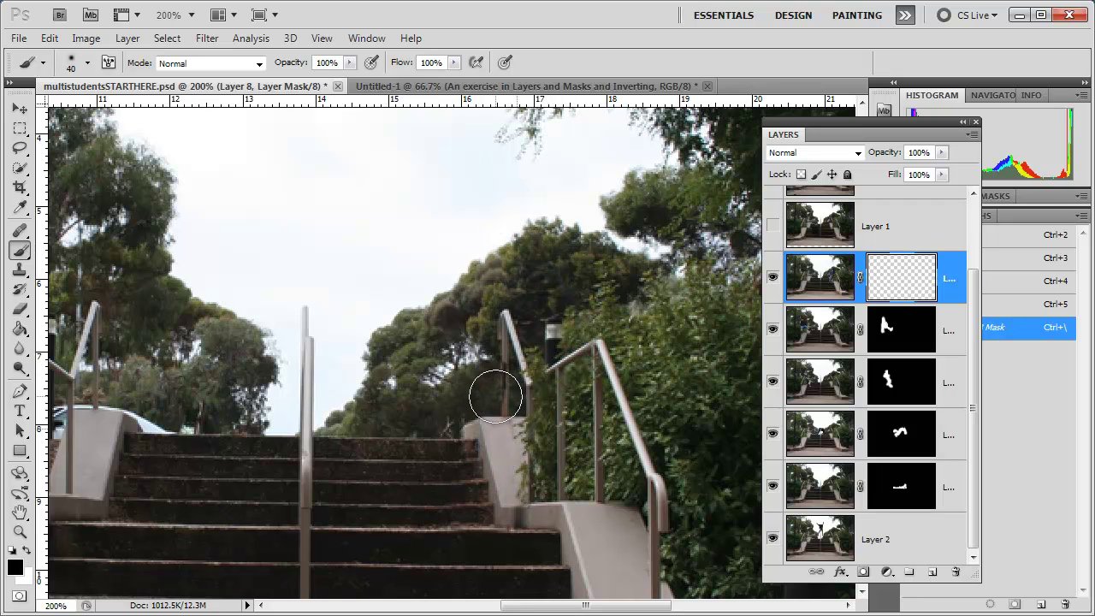
{"action": "key", "text": "ctrl+i"}
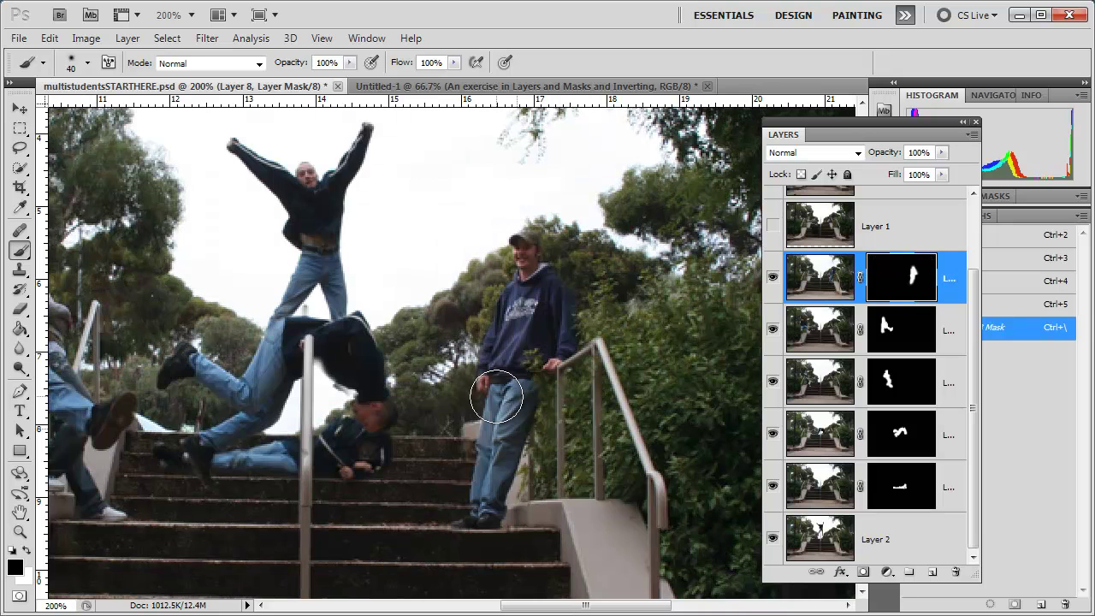
Step: Select Layer 1 and toggle its visibility to compare the sitting girl against the composite
{"action": "left_click", "coordinate": [880, 231]}
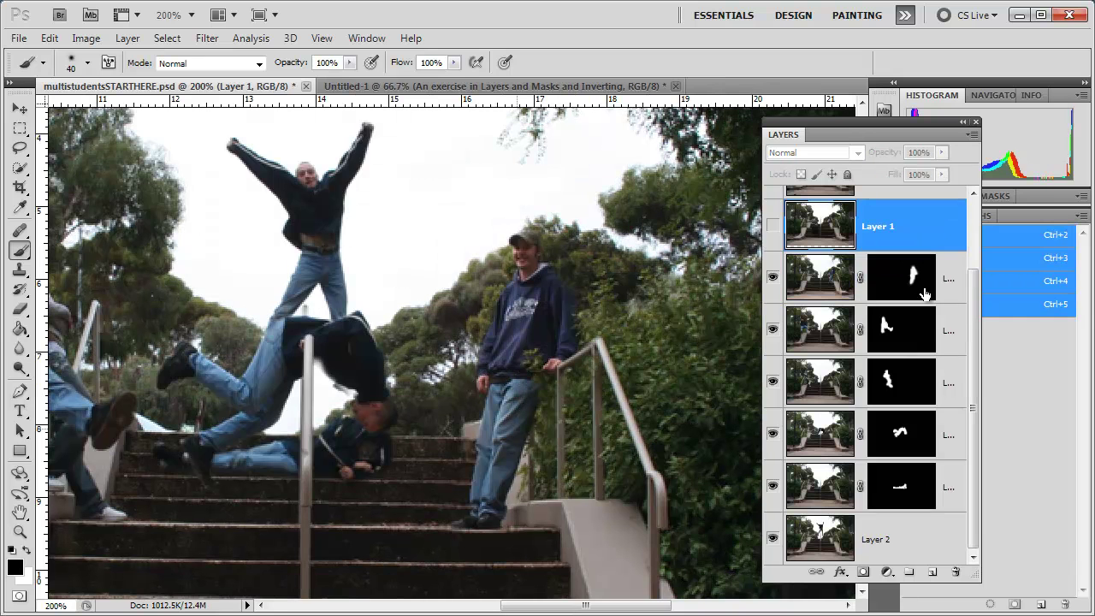
{"action": "left_click_drag", "start_coordinate": [975, 354], "coordinate": [975, 278]}
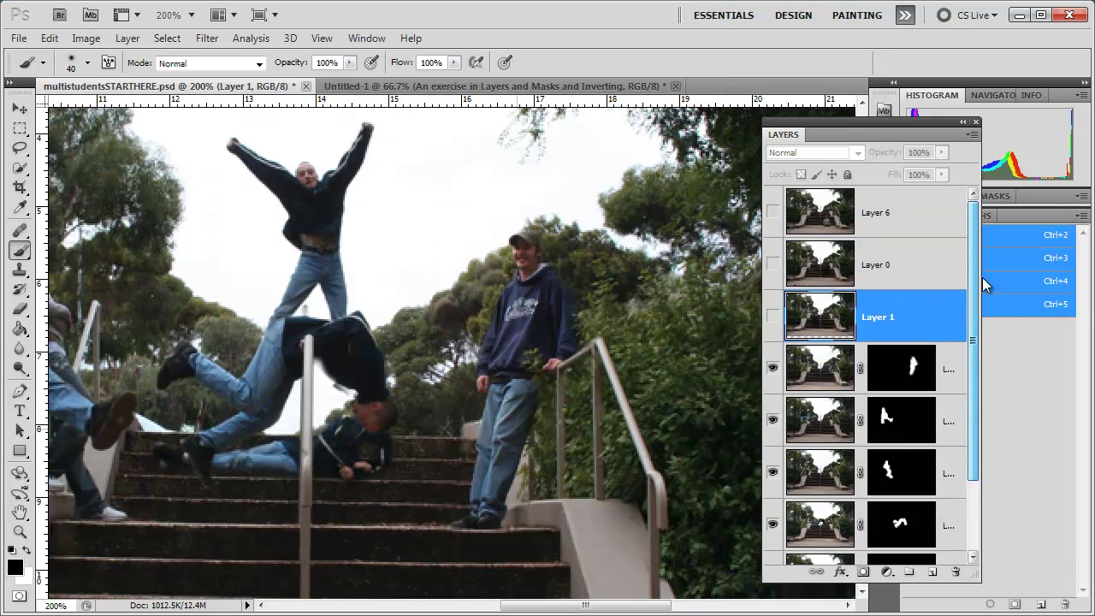
{"action": "left_click", "coordinate": [774, 313], "text": "ctrl"}
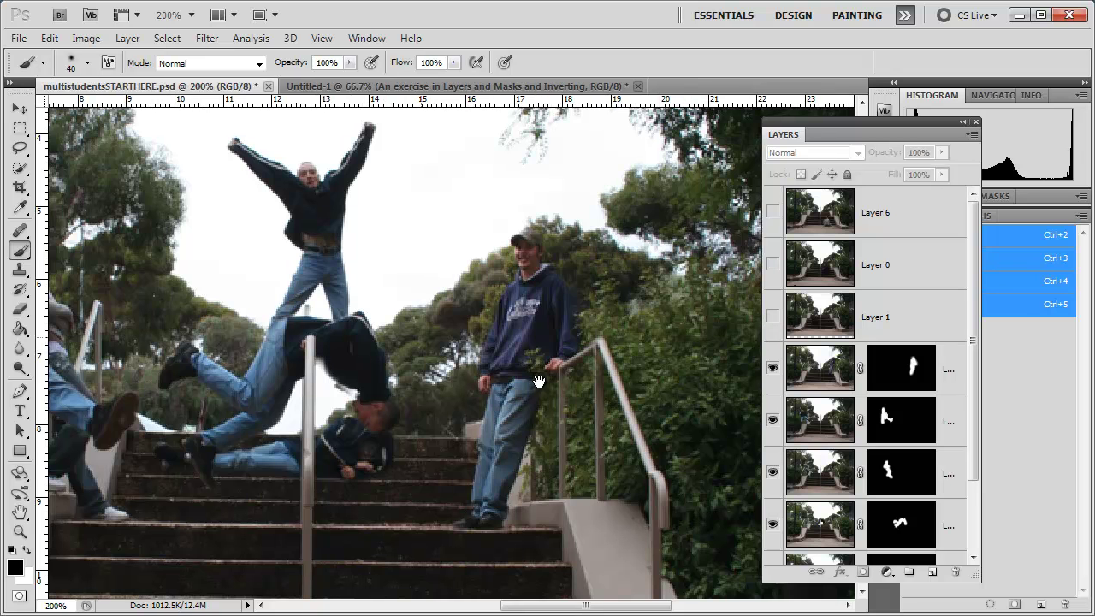
{"action": "left_click_drag", "start_coordinate": [538, 379], "coordinate": [555, 388]}
{"action": "left_click", "coordinate": [775, 319]}
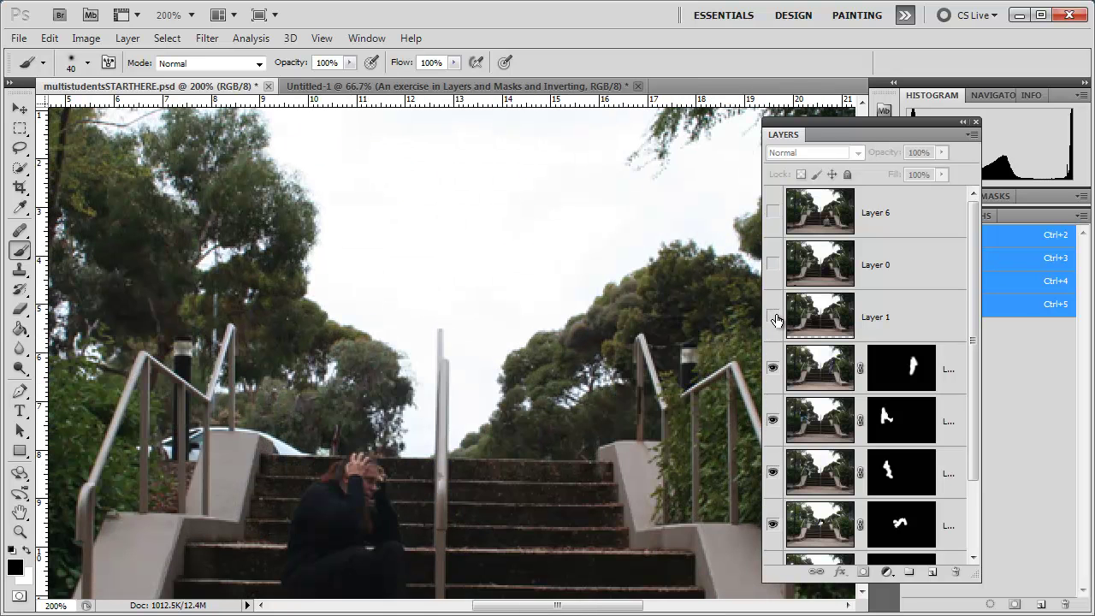
{"action": "left_click", "coordinate": [774, 318]}
Step: Fit the image on screen, compare Layer 1 on and off, and leave it visible and selected
{"action": "key", "text": "ctrl+0"}
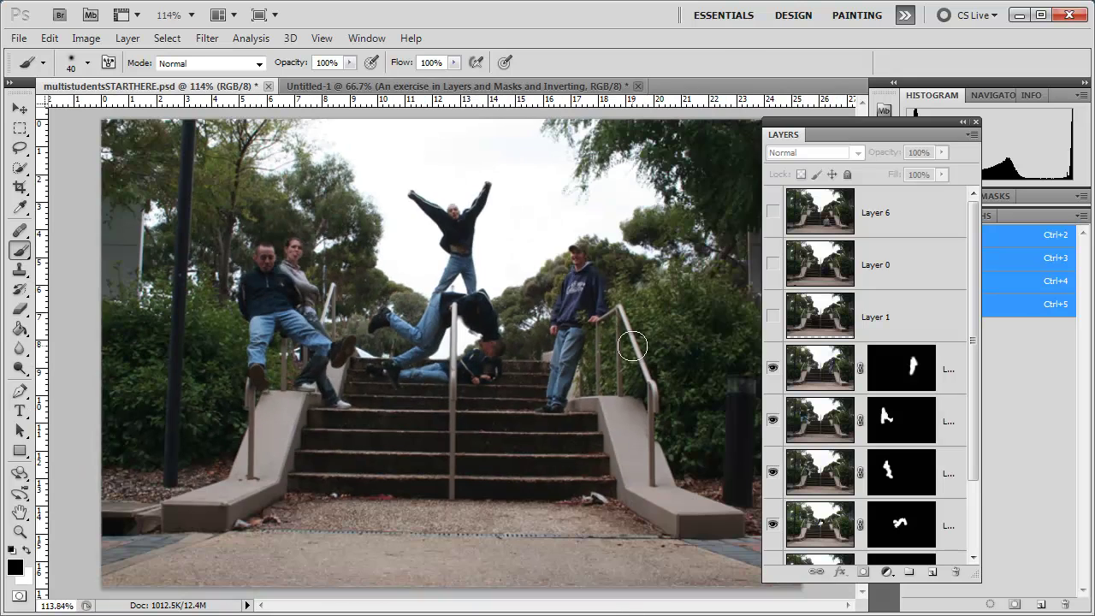
{"action": "left_click", "coordinate": [774, 321]}
{"action": "left_click", "coordinate": [775, 321]}
{"action": "left_click", "coordinate": [774, 320]}
{"action": "left_click", "coordinate": [774, 321]}
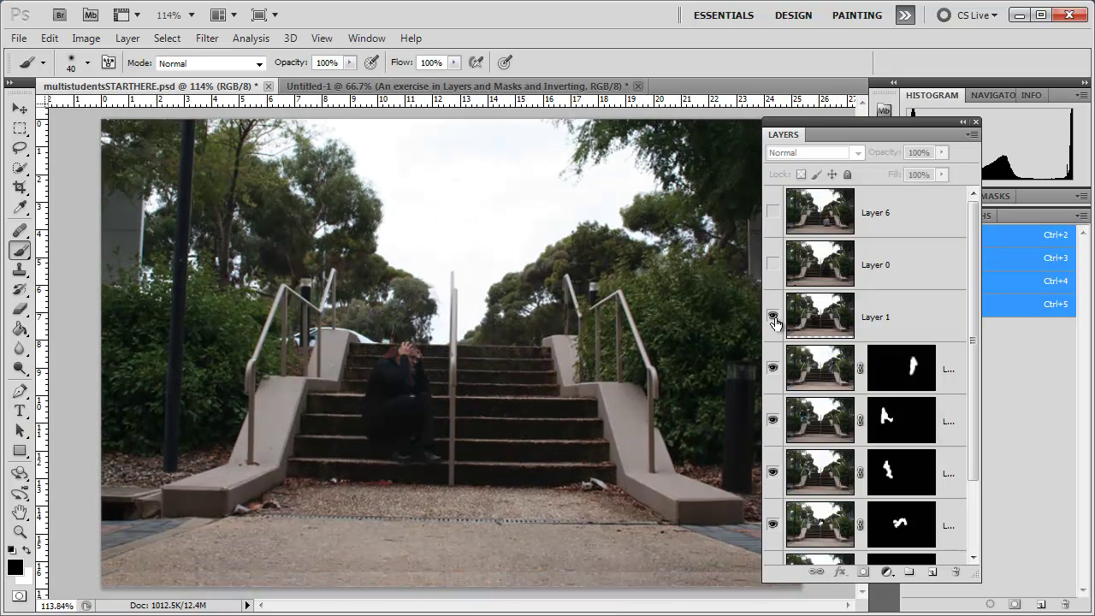
{"action": "left_click", "coordinate": [773, 318]}
{"action": "left_click", "coordinate": [773, 318]}
{"action": "left_click", "coordinate": [874, 319]}
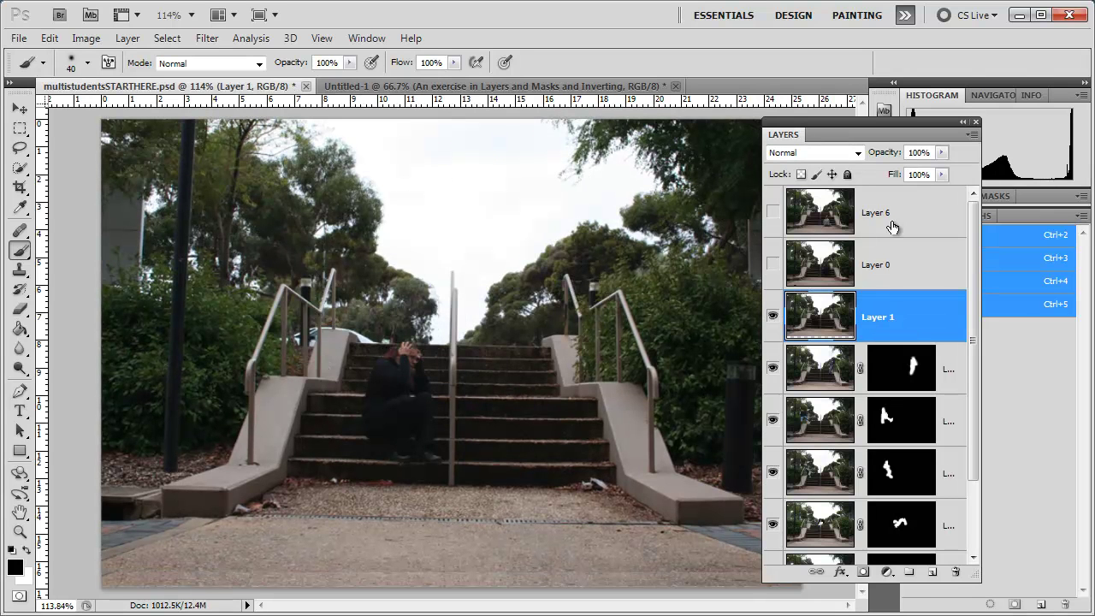
Step: Nudge Layer 1 into alignment at 80% opacity with the Move tool, then restore opacity to 100%
{"action": "left_click_drag", "start_coordinate": [889, 156], "coordinate": [871, 152]}
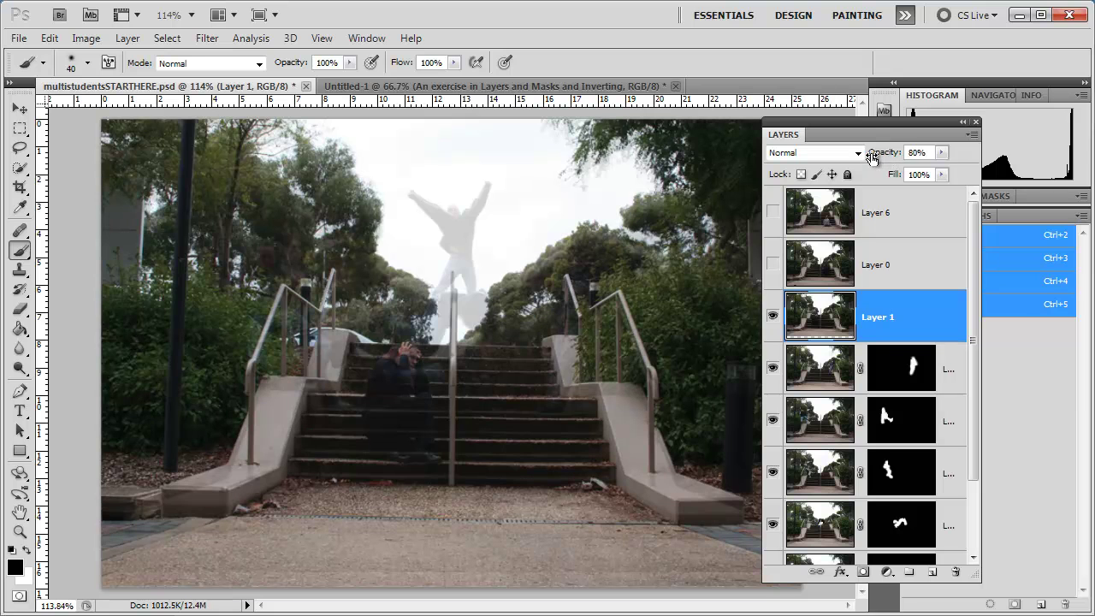
{"action": "left_click", "coordinate": [12, 108]}
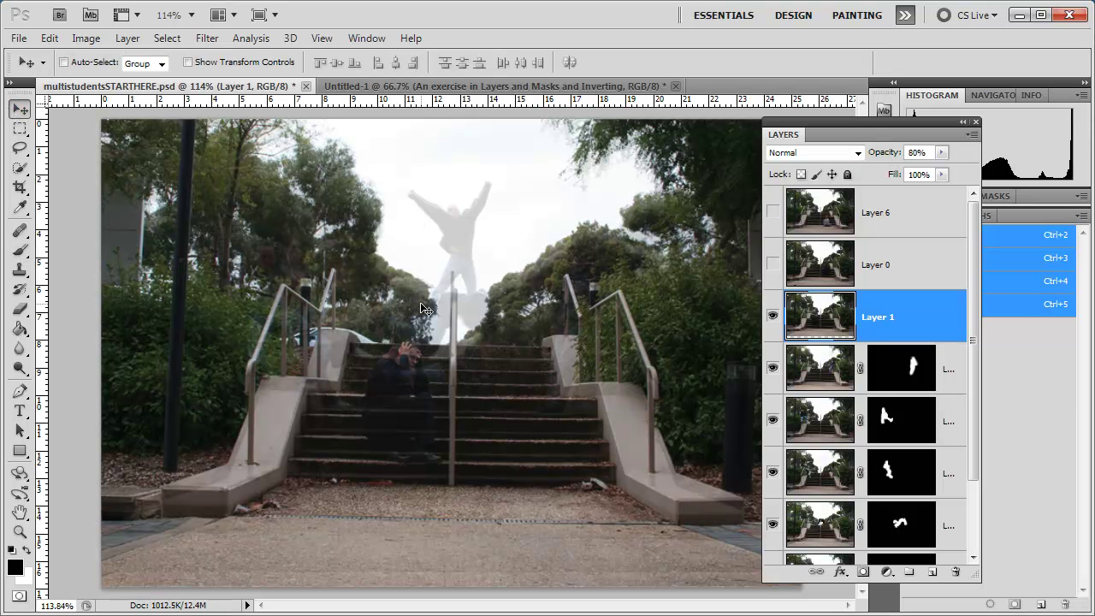
{"action": "mouse_move", "coordinate": [421, 308]}
{"action": "left_mouse_down"}
{"action": "mouse_move", "coordinate": [421, 322]}
{"action": "mouse_move", "coordinate": [415, 278]}
{"action": "mouse_move", "coordinate": [428, 325]}
{"action": "left_mouse_up"}
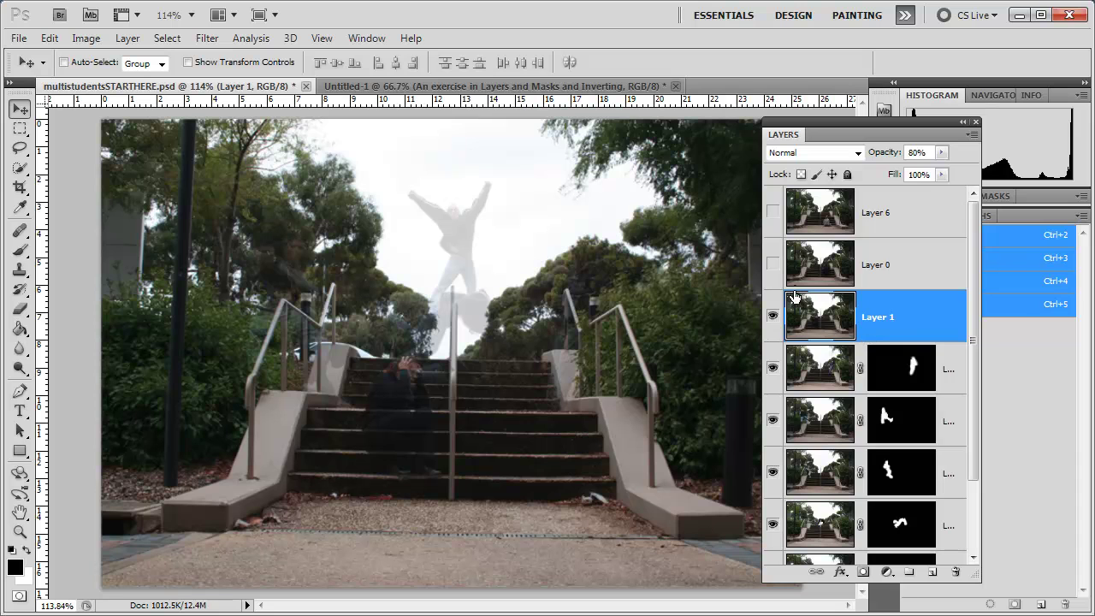
{"action": "left_click_drag", "start_coordinate": [884, 157], "coordinate": [996, 165]}
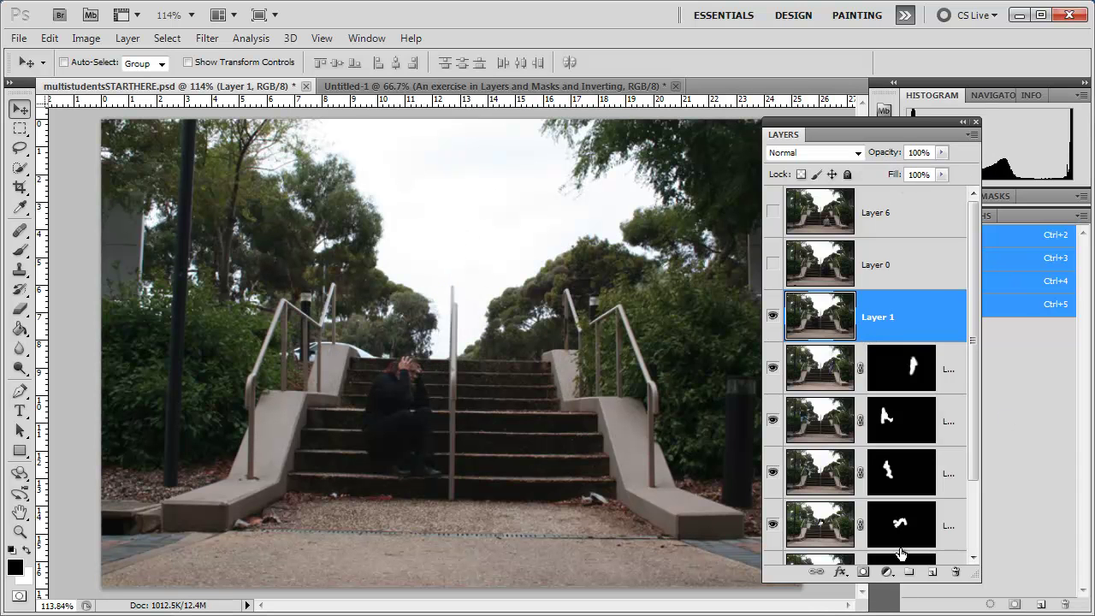
Step: Add a mask to Layer 1, brush over the sitting girl, and invert the mask with Ctrl+I
{"action": "left_click", "coordinate": [861, 573]}
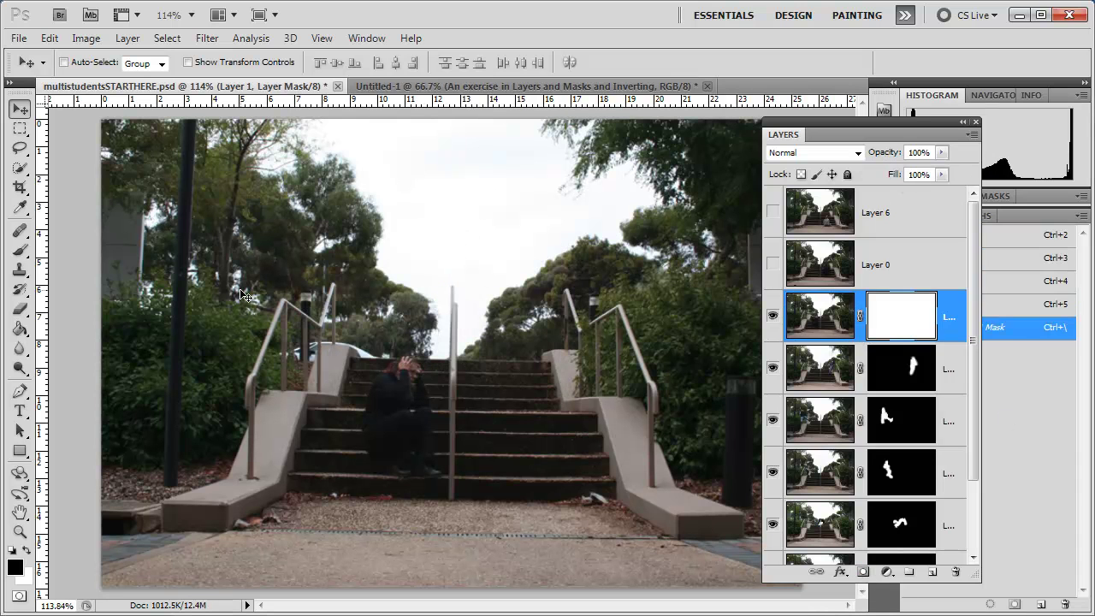
{"action": "left_click", "coordinate": [19, 251]}
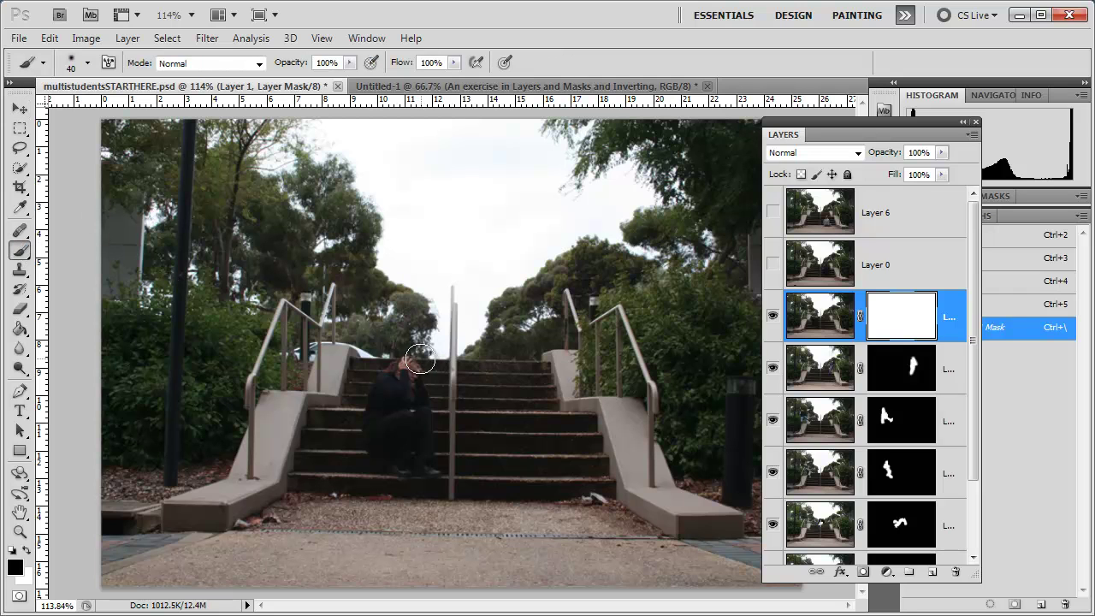
{"action": "mouse_move", "coordinate": [411, 366]}
{"action": "left_mouse_down"}
{"action": "mouse_move", "coordinate": [432, 469]}
{"action": "mouse_move", "coordinate": [384, 460]}
{"action": "mouse_move", "coordinate": [374, 402]}
{"action": "mouse_move", "coordinate": [390, 366]}
{"action": "mouse_move", "coordinate": [405, 440]}
{"action": "mouse_move", "coordinate": [386, 424]}
{"action": "mouse_move", "coordinate": [427, 455]}
{"action": "left_mouse_up"}
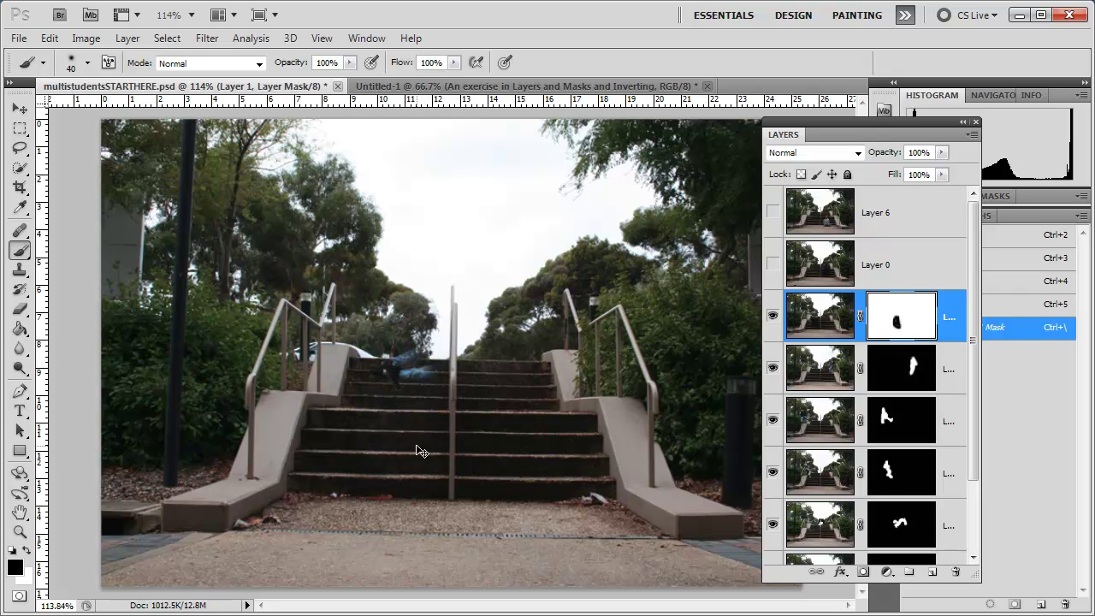
{"action": "key", "text": "ctrl+i"}
Step: Touch up Layer 1's mask around the crouching person, swapping colours and shrinking the brush
{"action": "mouse_move", "coordinate": [416, 445]}
{"action": "left_mouse_down"}
{"action": "mouse_move", "coordinate": [403, 390]}
{"action": "mouse_move", "coordinate": [419, 423]}
{"action": "mouse_move", "coordinate": [413, 455]}
{"action": "mouse_move", "coordinate": [399, 410]}
{"action": "mouse_move", "coordinate": [407, 473]}
{"action": "mouse_move", "coordinate": [395, 394]}
{"action": "mouse_move", "coordinate": [403, 368]}
{"action": "mouse_move", "coordinate": [415, 396]}
{"action": "left_mouse_up"}
{"action": "key", "text": "x"}
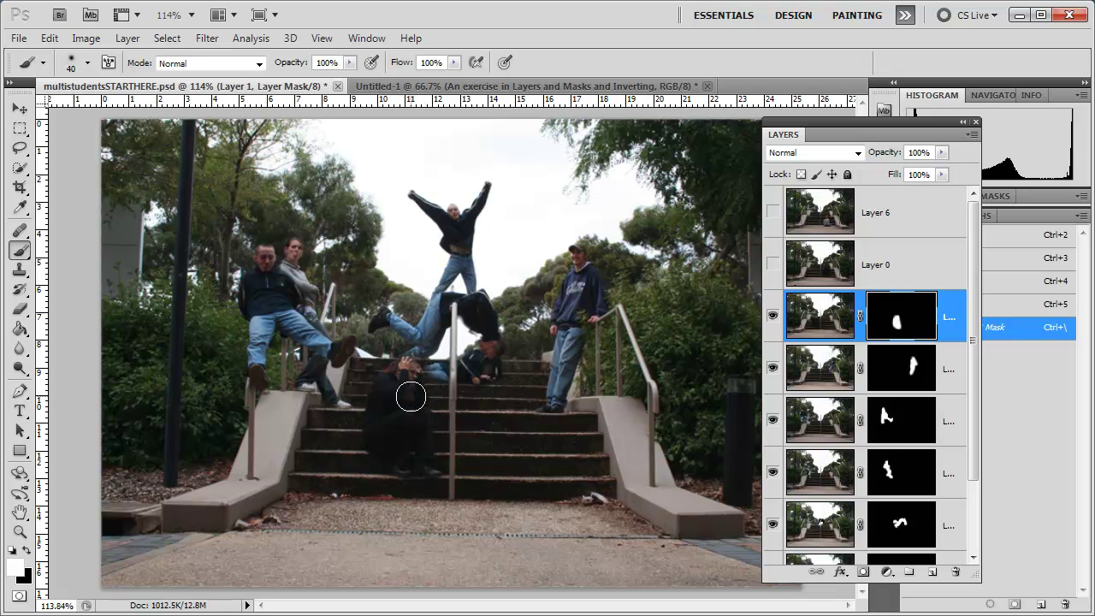
{"action": "key", "text": "x"}
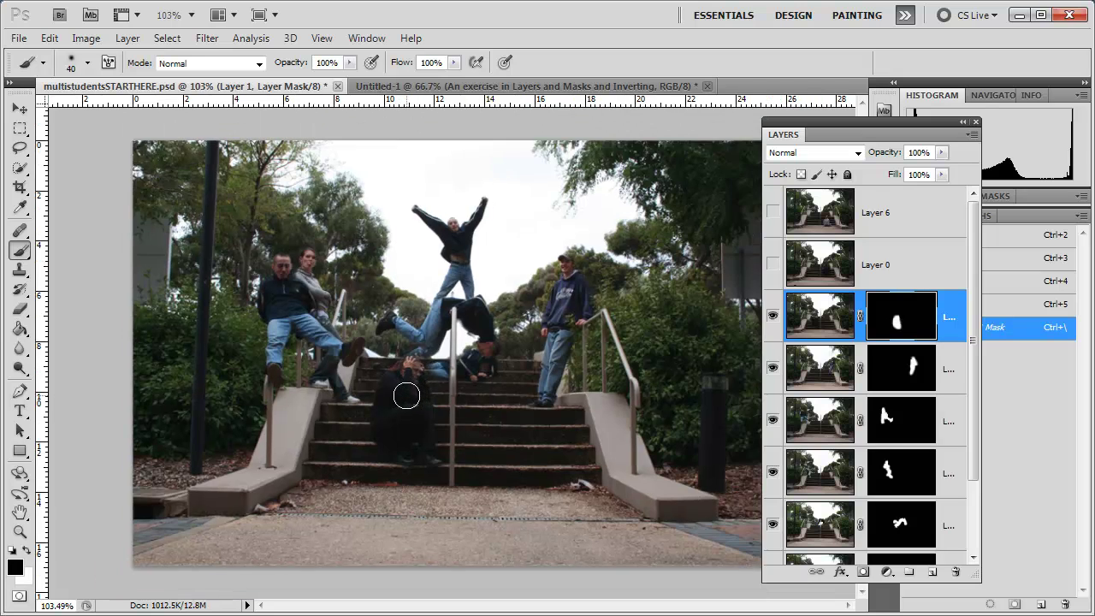
{"action": "scroll", "coordinate": [408, 391], "scroll_direction": "up", "scroll_amount": 3}
{"action": "key", "text": "bracketleft"}
{"action": "key", "text": "bracketleft"}
{"action": "key", "text": "bracketleft"}
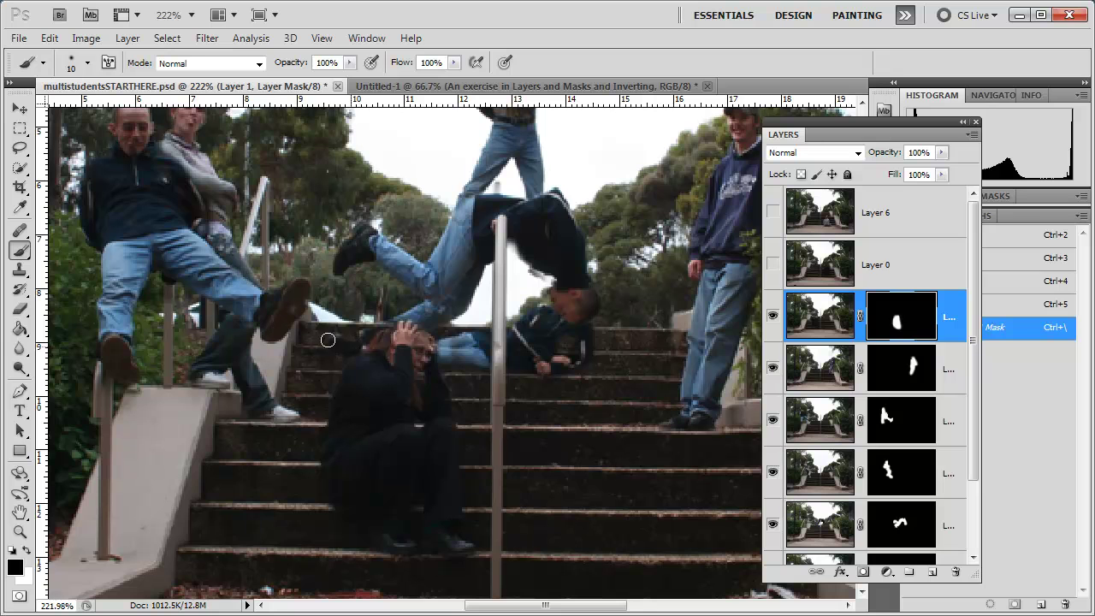
Step: Show Layer 0, mask it, paint over the kneeling girl with an enlarged brush, and invert the mask
{"action": "left_click", "coordinate": [774, 265]}
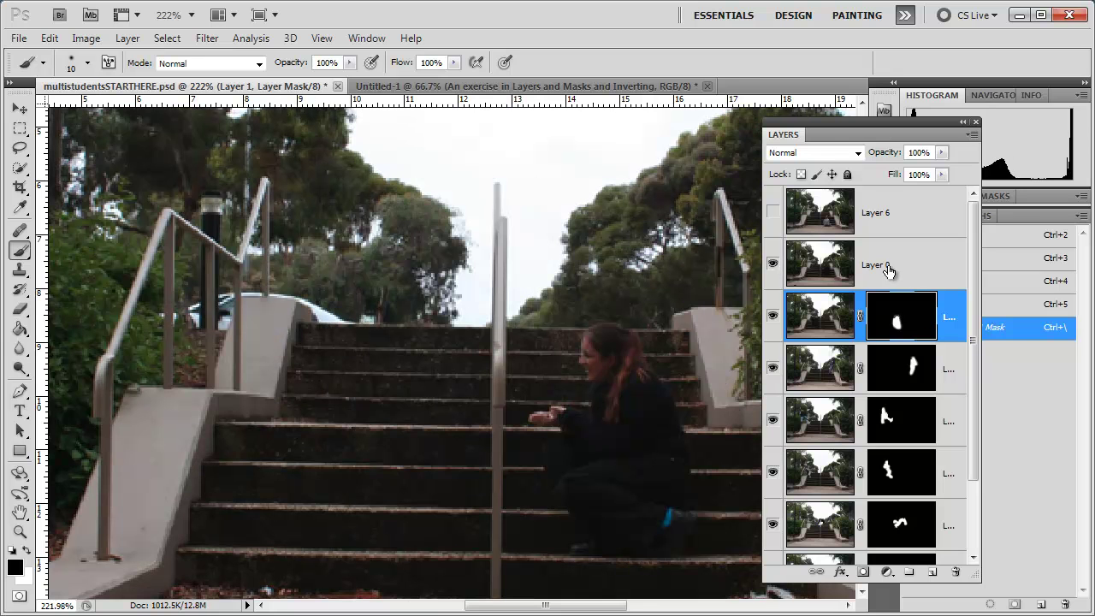
{"action": "left_click", "coordinate": [885, 267]}
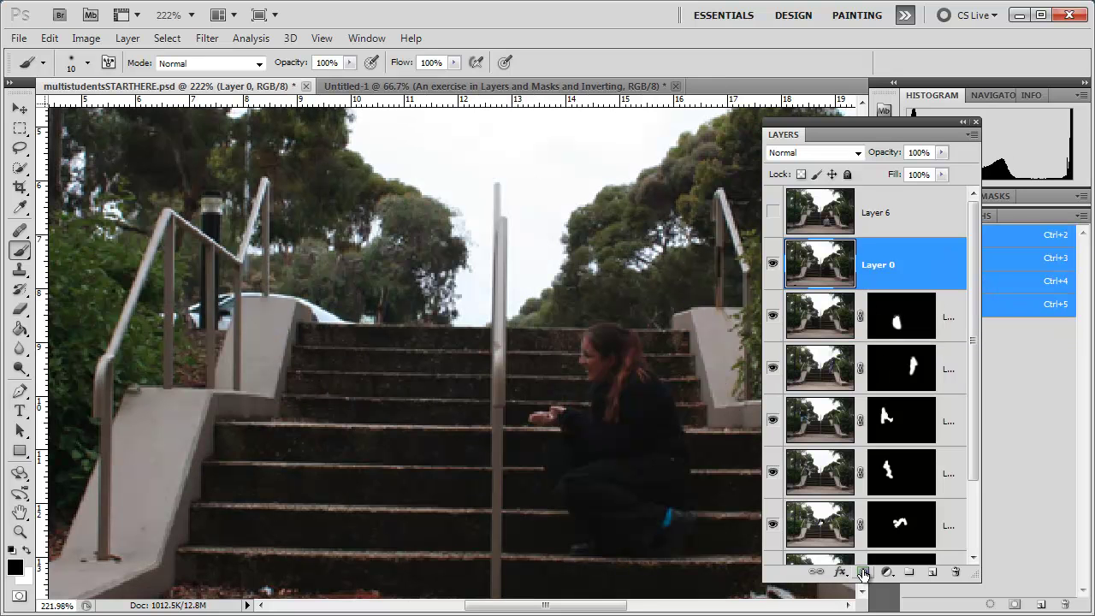
{"action": "left_click", "coordinate": [863, 572]}
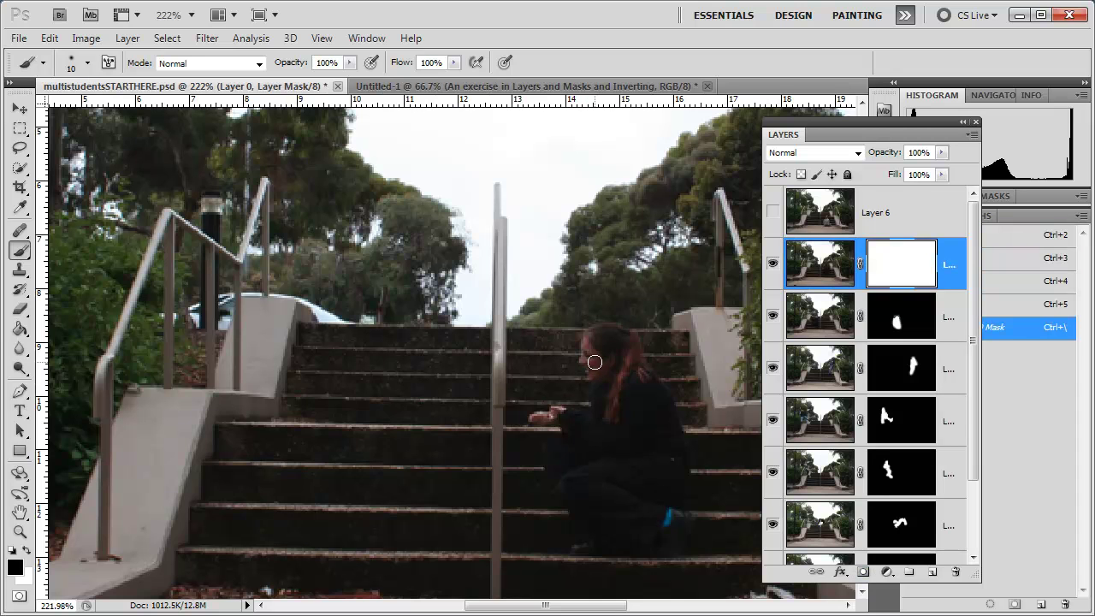
{"action": "key", "text": "bracketright"}
{"action": "key", "text": "bracketright"}
{"action": "mouse_move", "coordinate": [593, 339]}
{"action": "left_mouse_down"}
{"action": "mouse_move", "coordinate": [599, 384]}
{"action": "mouse_move", "coordinate": [624, 322]}
{"action": "mouse_move", "coordinate": [642, 365]}
{"action": "mouse_move", "coordinate": [557, 411]}
{"action": "mouse_move", "coordinate": [576, 420]}
{"action": "mouse_move", "coordinate": [557, 465]}
{"action": "mouse_move", "coordinate": [587, 540]}
{"action": "mouse_move", "coordinate": [687, 522]}
{"action": "mouse_move", "coordinate": [647, 505]}
{"action": "mouse_move", "coordinate": [672, 391]}
{"action": "mouse_move", "coordinate": [616, 447]}
{"action": "mouse_move", "coordinate": [634, 459]}
{"action": "mouse_move", "coordinate": [687, 453]}
{"action": "mouse_move", "coordinate": [641, 506]}
{"action": "mouse_move", "coordinate": [581, 543]}
{"action": "left_mouse_up"}
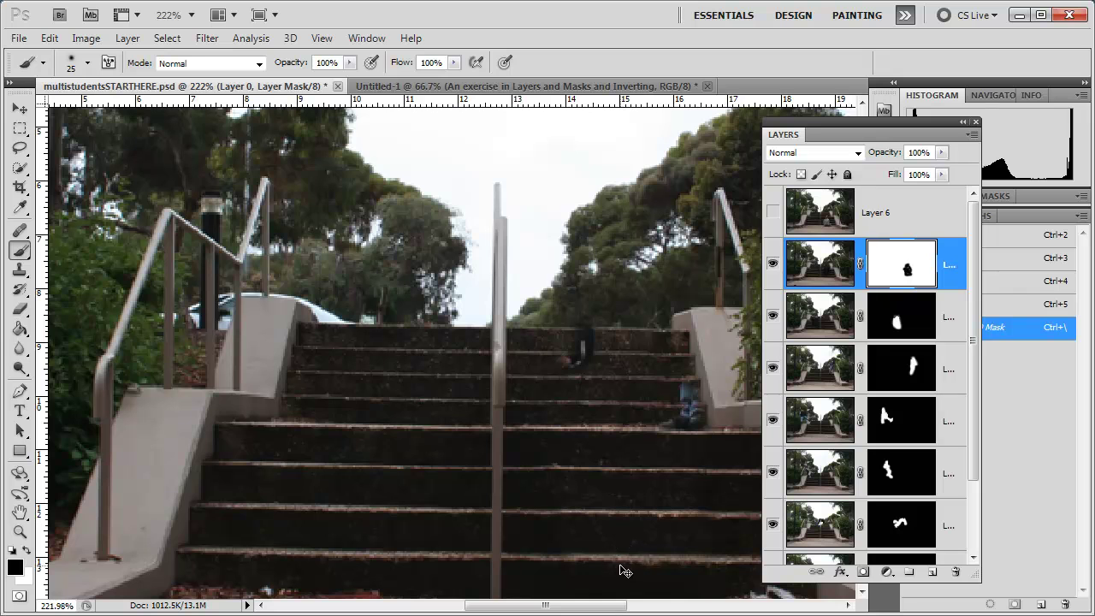
{"action": "key", "text": "ctrl+minus"}
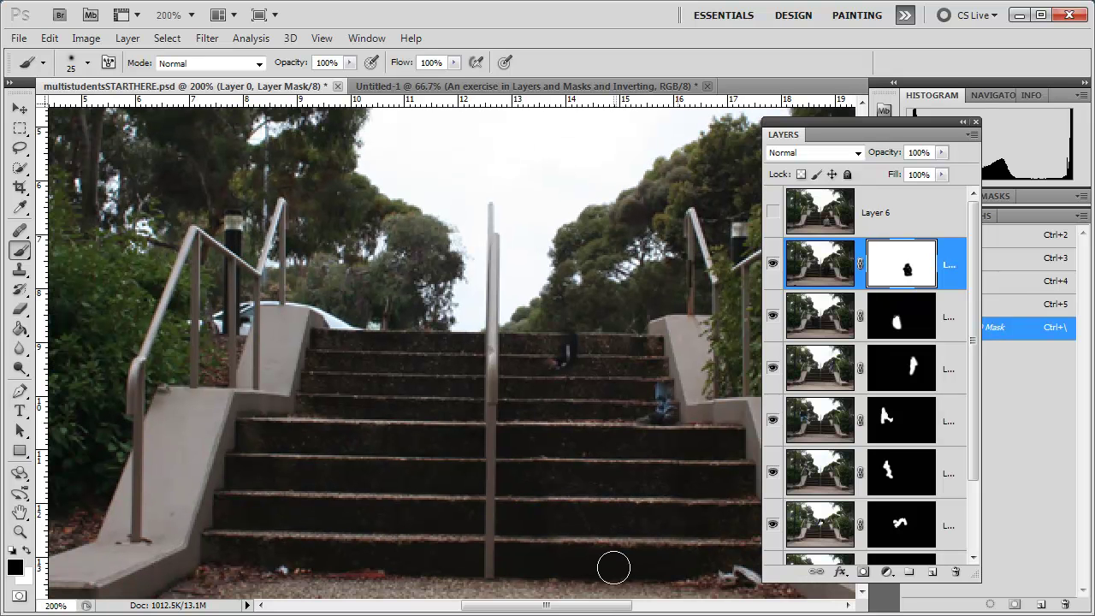
{"action": "key", "text": "ctrl+i"}
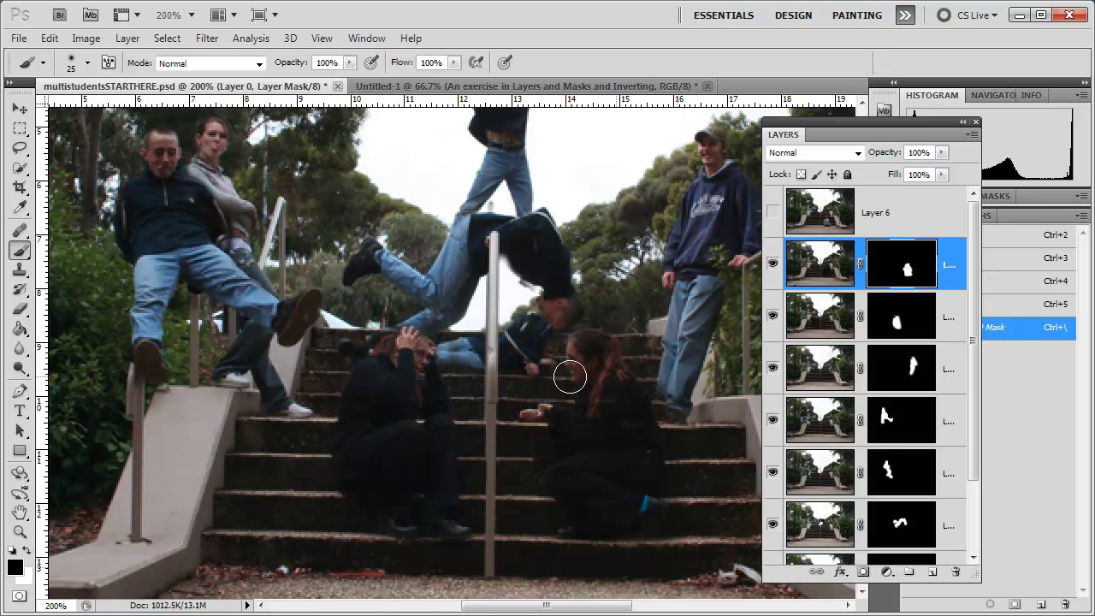
{"action": "key", "text": "bracketleft"}
{"action": "key", "text": "x"}
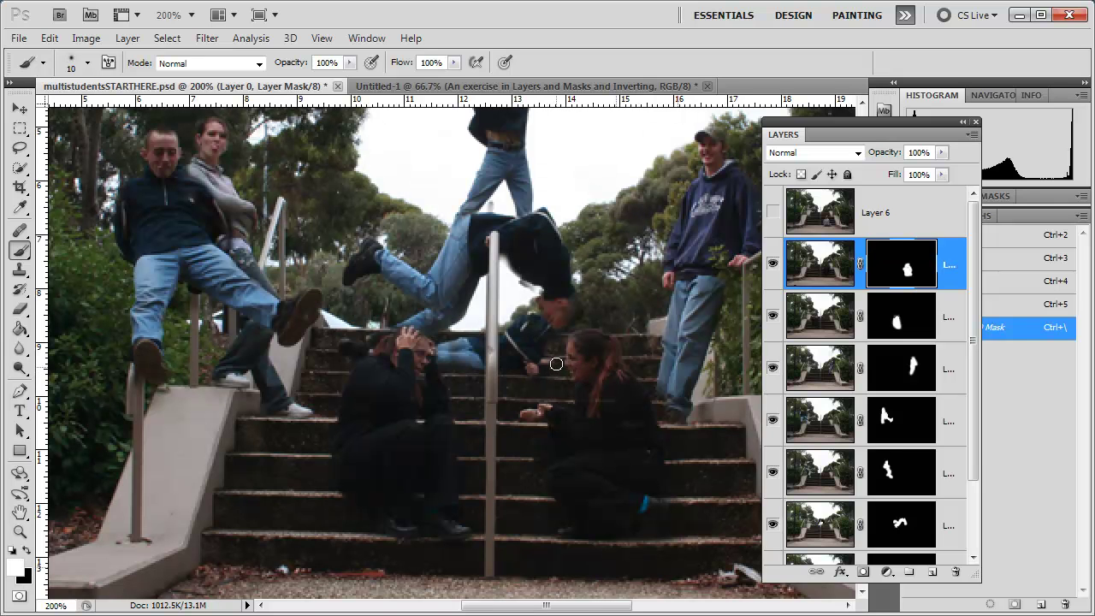
{"action": "key", "text": "x"}
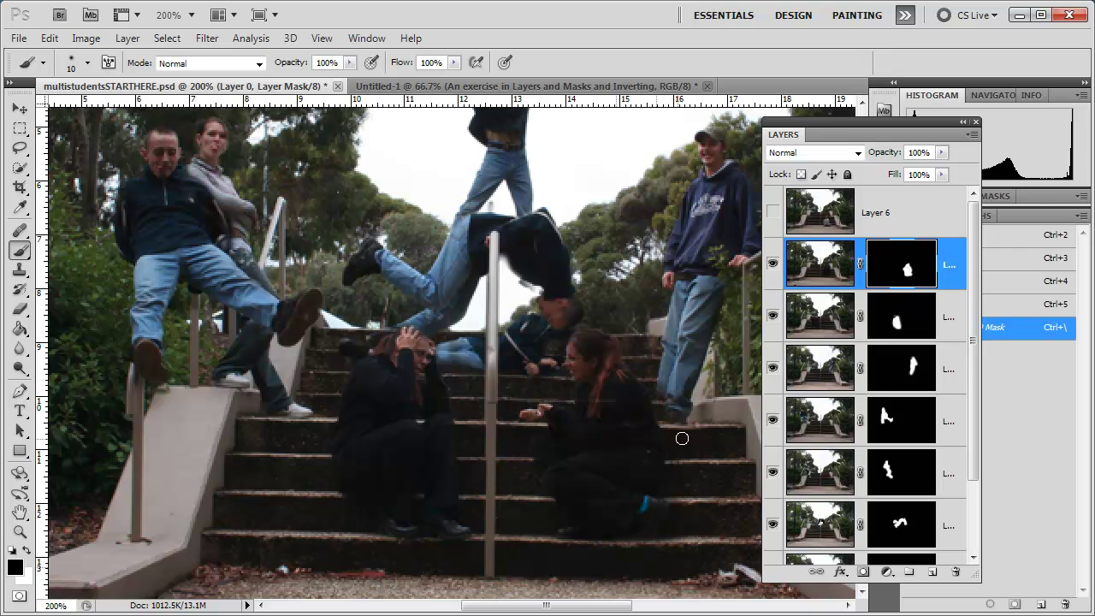
Step: Show Layer 6, add a mask, and paint over the seated girl in grey with a larger brush
{"action": "left_click", "coordinate": [772, 212]}
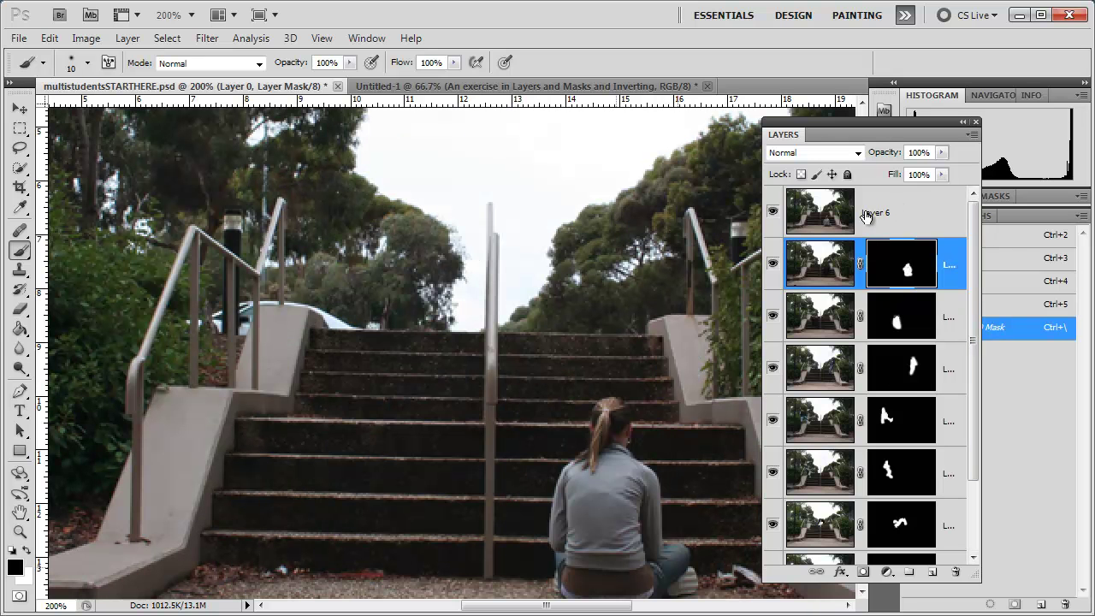
{"action": "left_click", "coordinate": [865, 218]}
{"action": "scroll", "coordinate": [961, 464], "scroll_direction": "down", "scroll_amount": 3}
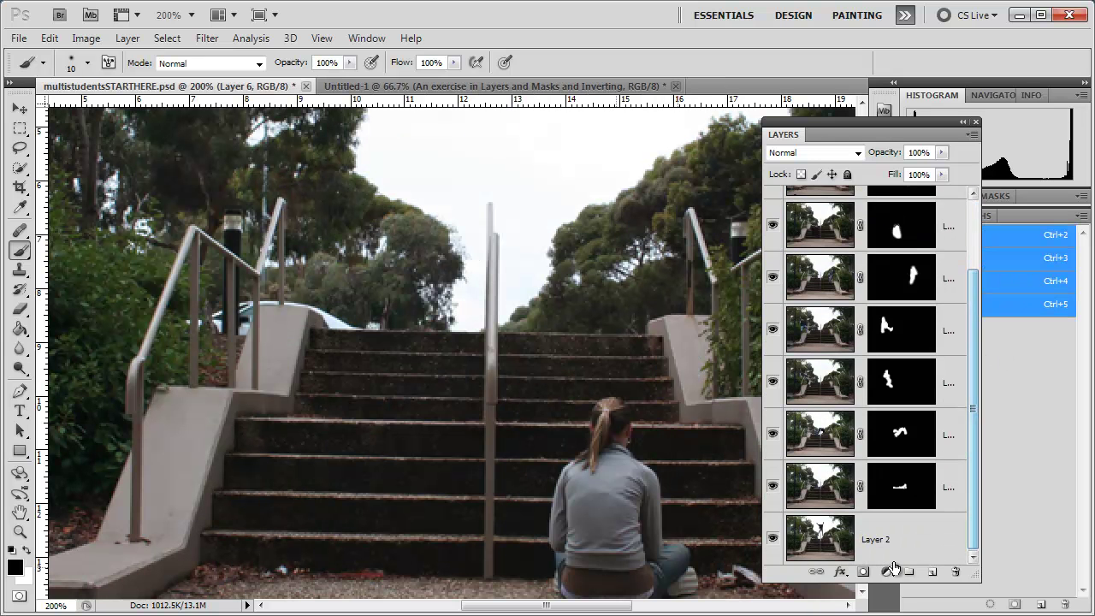
{"action": "left_click", "coordinate": [863, 571]}
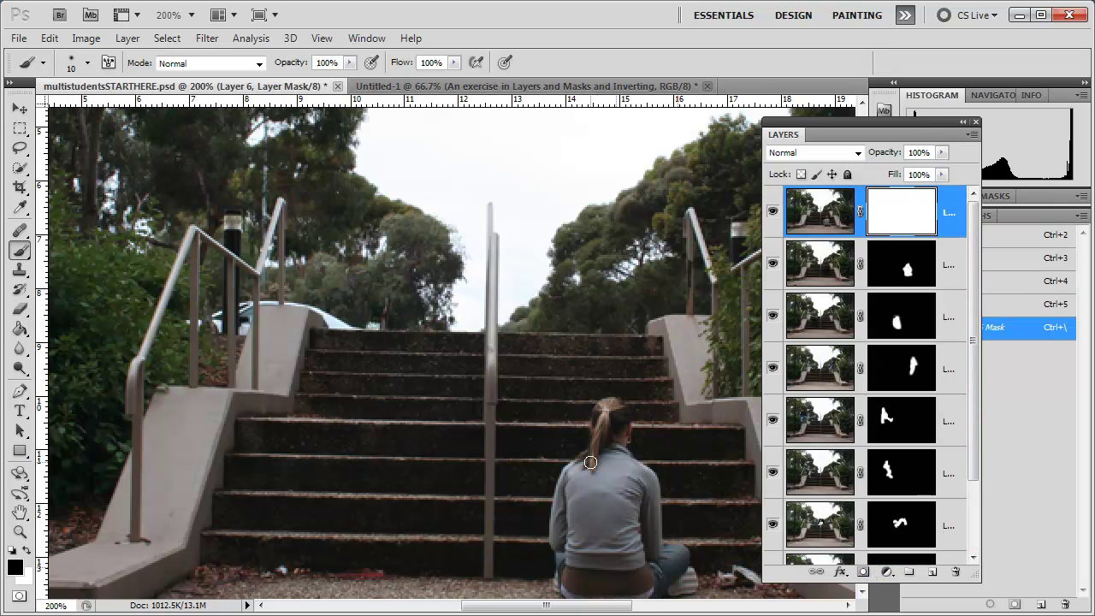
{"action": "left_click_drag", "start_coordinate": [604, 485], "coordinate": [523, 362]}
{"action": "key", "text": "bracketright"}
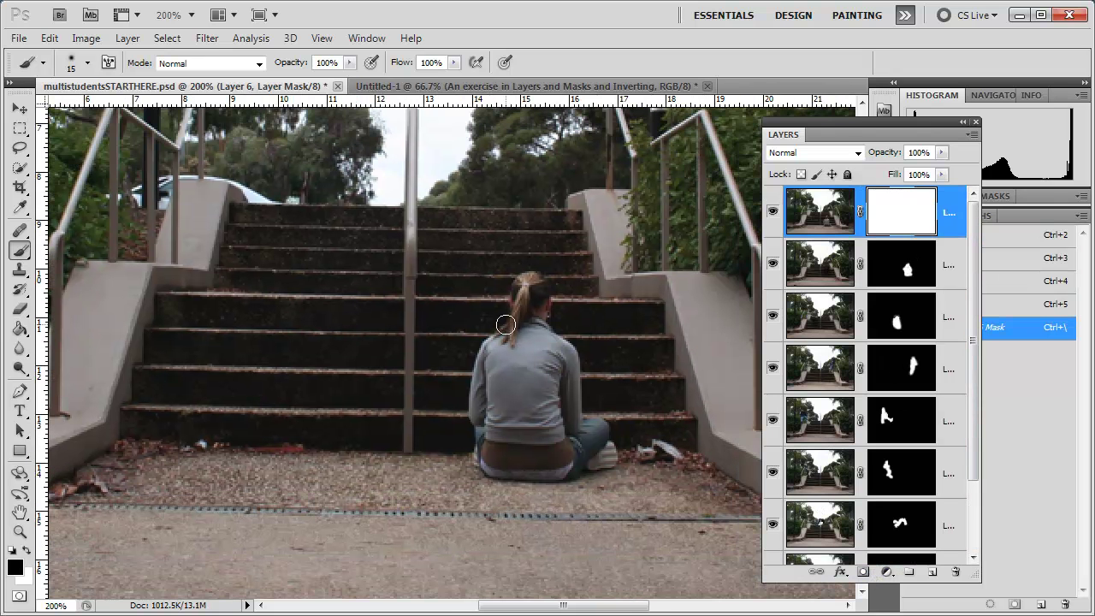
{"action": "key", "text": "bracketright"}
{"action": "key", "text": "bracketright"}
{"action": "key", "text": "bracketright"}
{"action": "key", "text": "bracketright"}
{"action": "key", "text": "bracketright"}
{"action": "key", "text": "bracketright"}
{"action": "mouse_move", "coordinate": [525, 299]}
{"action": "left_mouse_down"}
{"action": "mouse_move", "coordinate": [534, 339]}
{"action": "mouse_move", "coordinate": [500, 381]}
{"action": "mouse_move", "coordinate": [573, 384]}
{"action": "mouse_move", "coordinate": [586, 470]}
{"action": "mouse_move", "coordinate": [512, 477]}
{"action": "mouse_move", "coordinate": [474, 440]}
{"action": "mouse_move", "coordinate": [501, 369]}
{"action": "left_mouse_up"}
Step: Paint the leftover area by the bottom step with a smaller brush, then invert Layer 6's mask
{"action": "key", "text": "bracketleft"}
{"action": "key", "text": "bracketleft"}
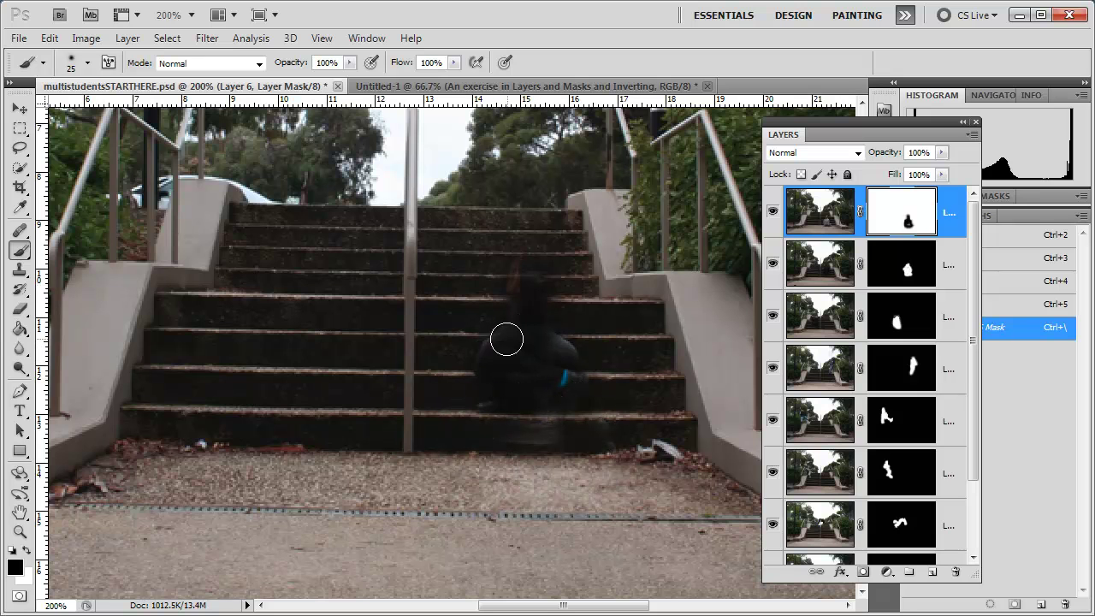
{"action": "key", "text": "bracketleft"}
{"action": "key", "text": "bracketleft"}
{"action": "key", "text": "bracketleft"}
{"action": "left_click_drag", "start_coordinate": [578, 440], "coordinate": [526, 434]}
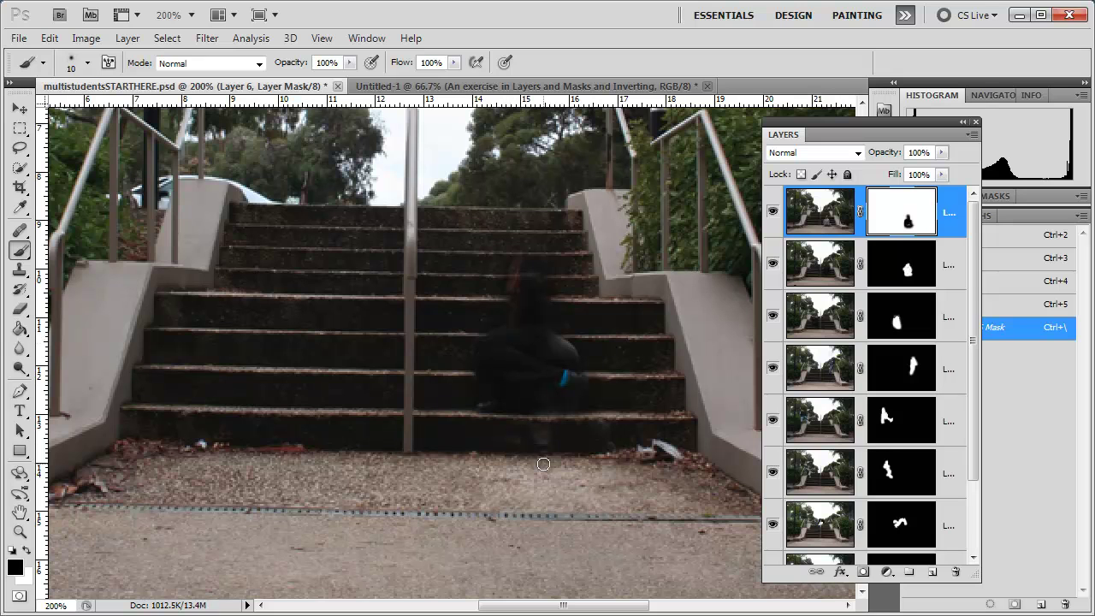
{"action": "key", "text": "bracketright"}
{"action": "key", "text": "bracketright"}
{"action": "key", "text": "bracketright"}
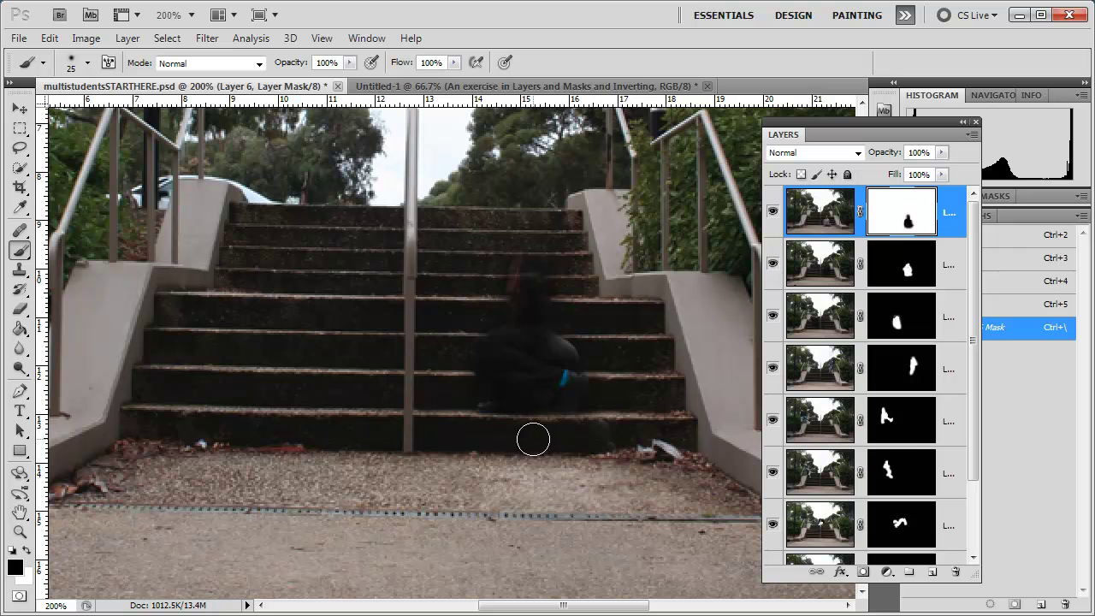
{"action": "key", "text": "ctrl+minus"}
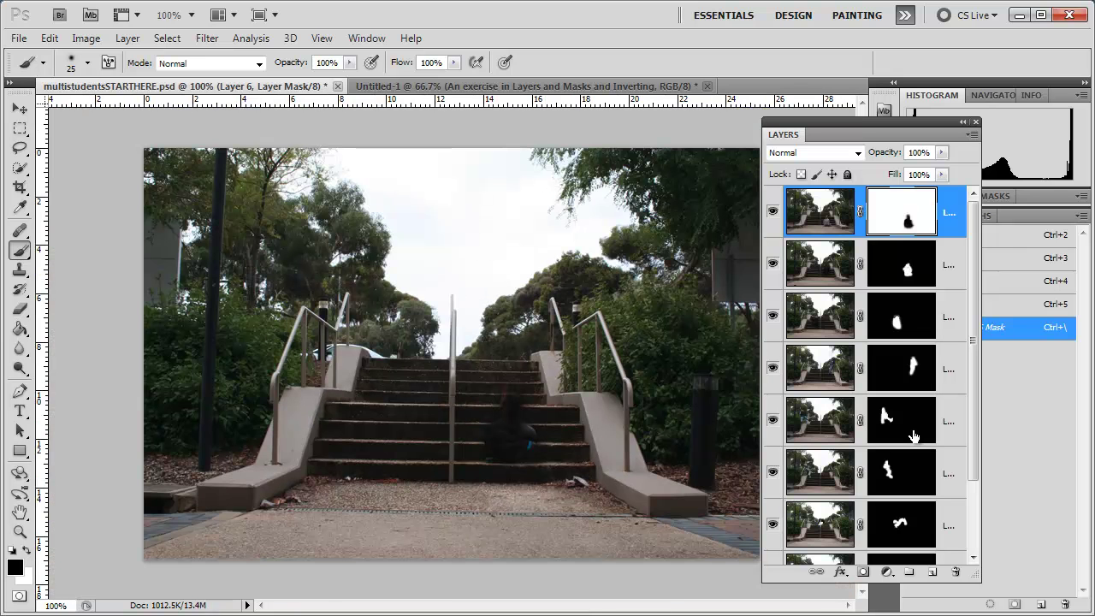
{"action": "key", "text": "ctrl+i"}
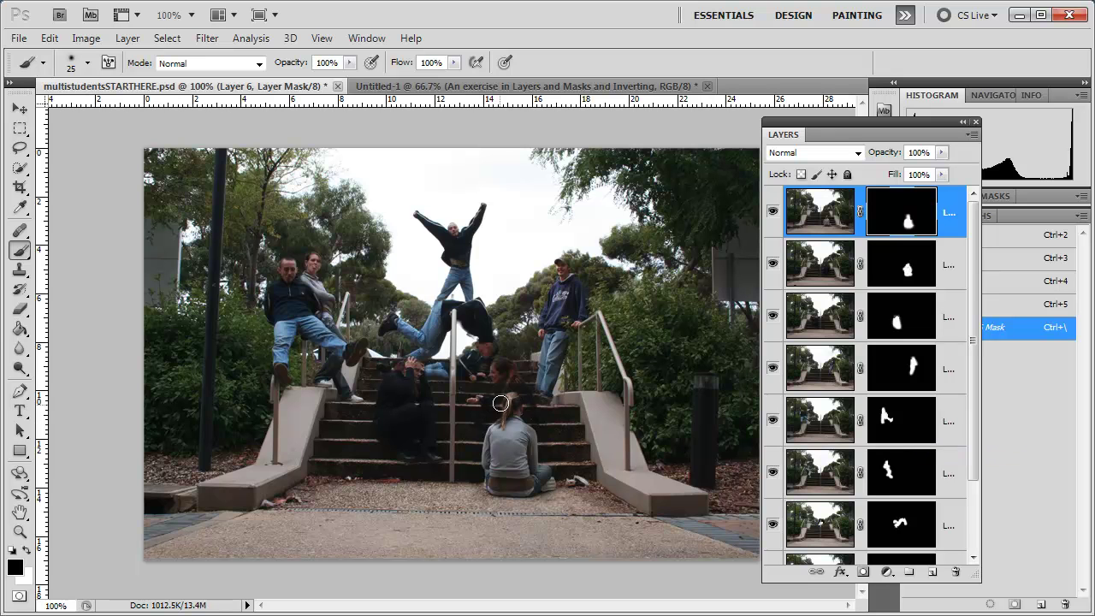
Step: Restore the hair strand of the girl behind with a small brush and zoom out to the full composite
{"action": "scroll", "coordinate": [511, 425], "scroll_direction": "up", "scroll_amount": 5}
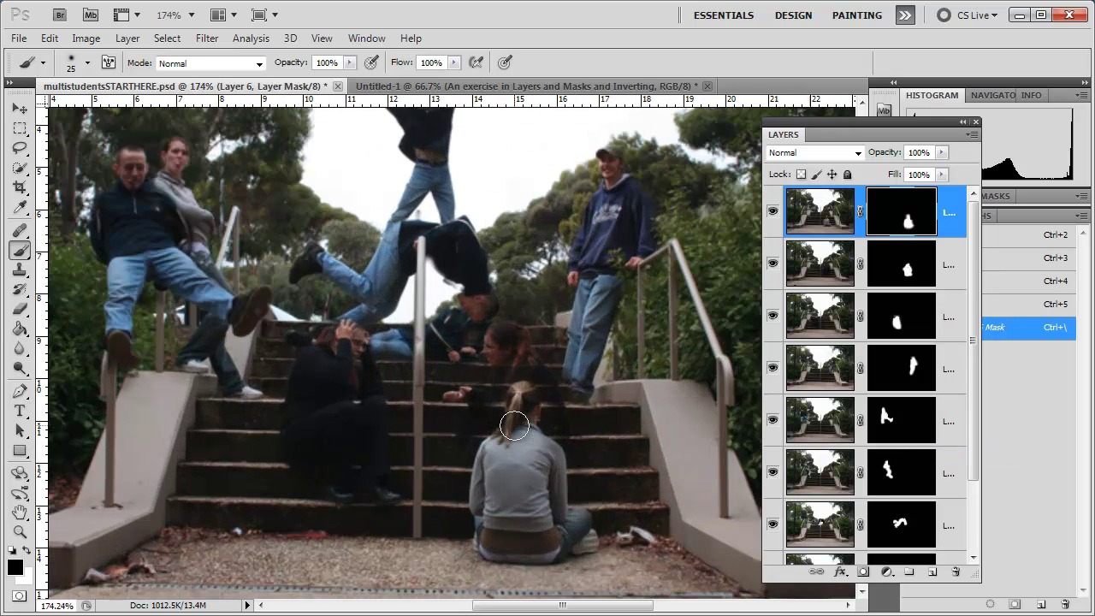
{"action": "key", "text": "bracketleft"}
{"action": "key", "text": "bracketleft"}
{"action": "key", "text": "bracketleft"}
{"action": "key", "text": "bracketleft"}
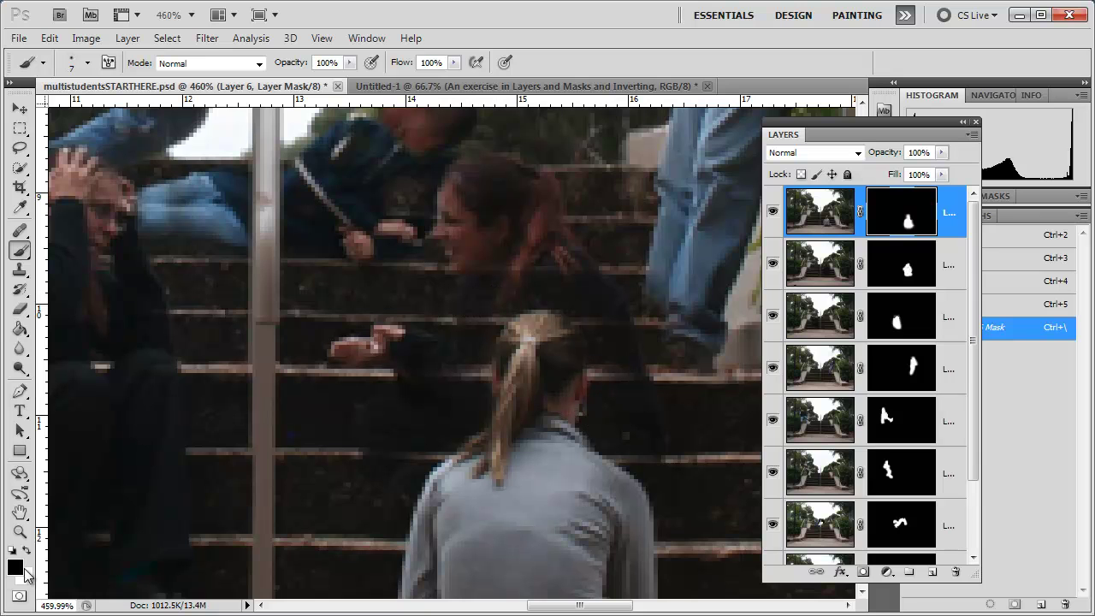
{"action": "mouse_move", "coordinate": [511, 296]}
{"action": "left_mouse_down"}
{"action": "mouse_move", "coordinate": [480, 347]}
{"action": "mouse_move", "coordinate": [484, 401]}
{"action": "mouse_move", "coordinate": [481, 351]}
{"action": "mouse_move", "coordinate": [458, 373]}
{"action": "mouse_move", "coordinate": [513, 293]}
{"action": "mouse_move", "coordinate": [579, 305]}
{"action": "mouse_move", "coordinate": [603, 399]}
{"action": "mouse_move", "coordinate": [617, 361]}
{"action": "mouse_move", "coordinate": [590, 425]}
{"action": "mouse_move", "coordinate": [598, 363]}
{"action": "mouse_move", "coordinate": [640, 469]}
{"action": "mouse_move", "coordinate": [634, 453]}
{"action": "mouse_move", "coordinate": [651, 472]}
{"action": "mouse_move", "coordinate": [662, 460]}
{"action": "mouse_move", "coordinate": [673, 415]}
{"action": "mouse_move", "coordinate": [668, 485]}
{"action": "mouse_move", "coordinate": [622, 462]}
{"action": "left_mouse_up"}
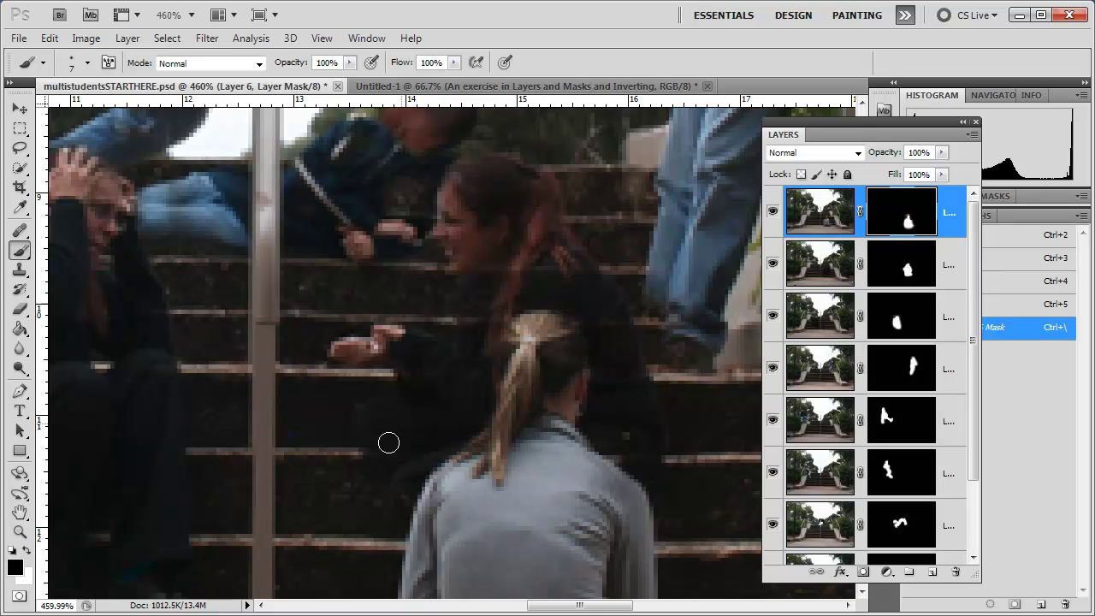
{"action": "key", "text": "ctrl+minus"}
{"action": "key", "text": "ctrl+minus"}
{"action": "key", "text": "ctrl+minus"}
{"action": "key", "text": "ctrl+minus"}
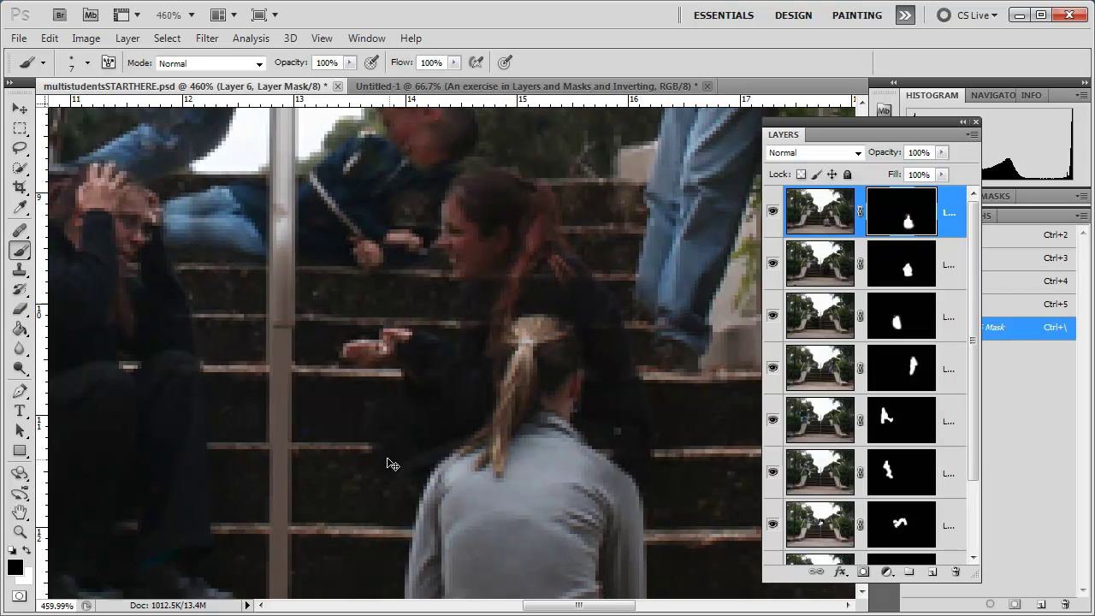
{"action": "key", "text": "ctrl+minus"}
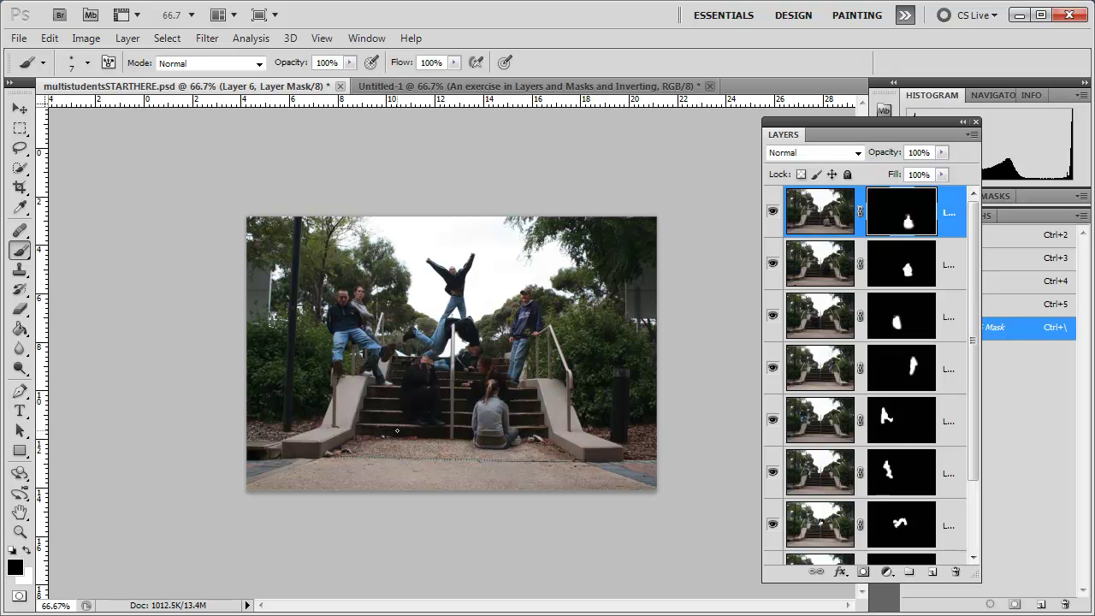
Step: Move the floating Layers panel aside to uncover the Channels list
{"action": "left_click_drag", "start_coordinate": [772, 211], "coordinate": [770, 184]}
{"action": "left_click_drag", "start_coordinate": [884, 135], "coordinate": [738, 132]}
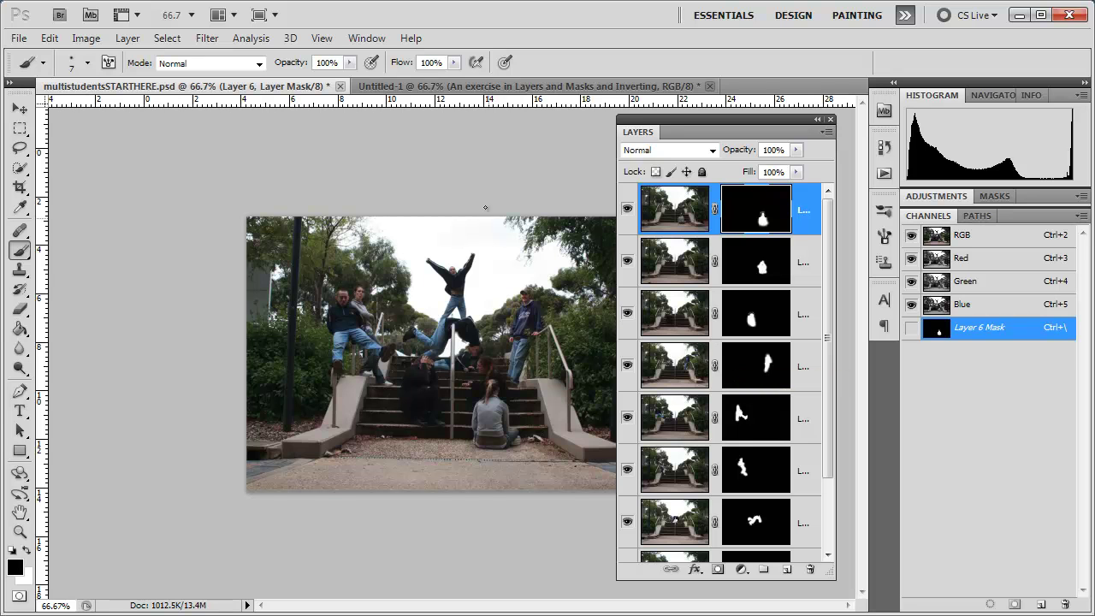
Step: Switch to the Untitled-1 document and close the floating Layers panel
{"action": "left_click", "coordinate": [432, 87]}
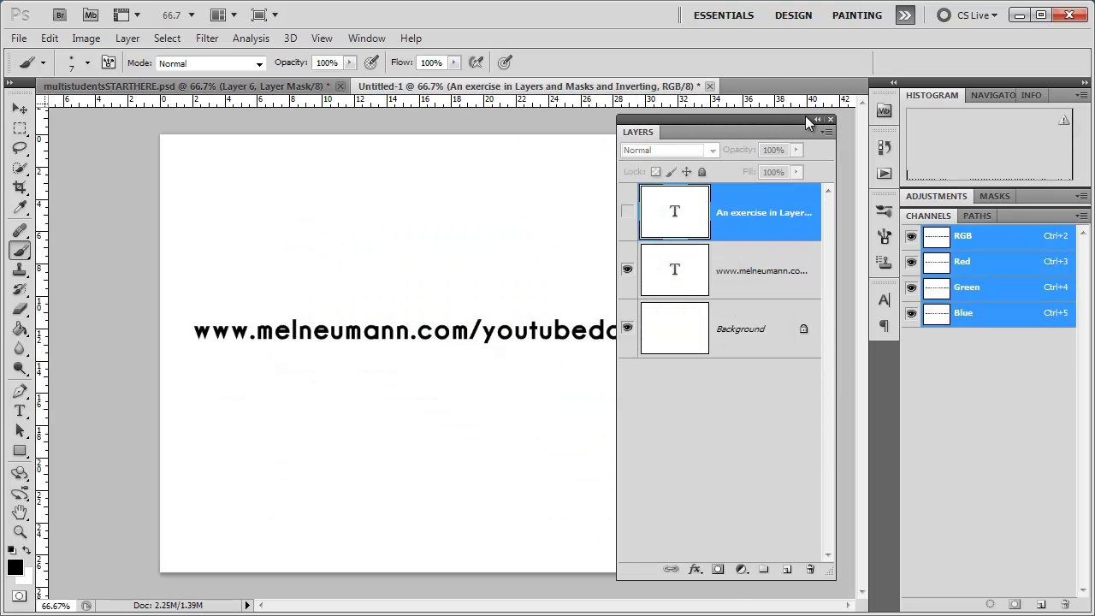
{"action": "left_click", "coordinate": [830, 119]}
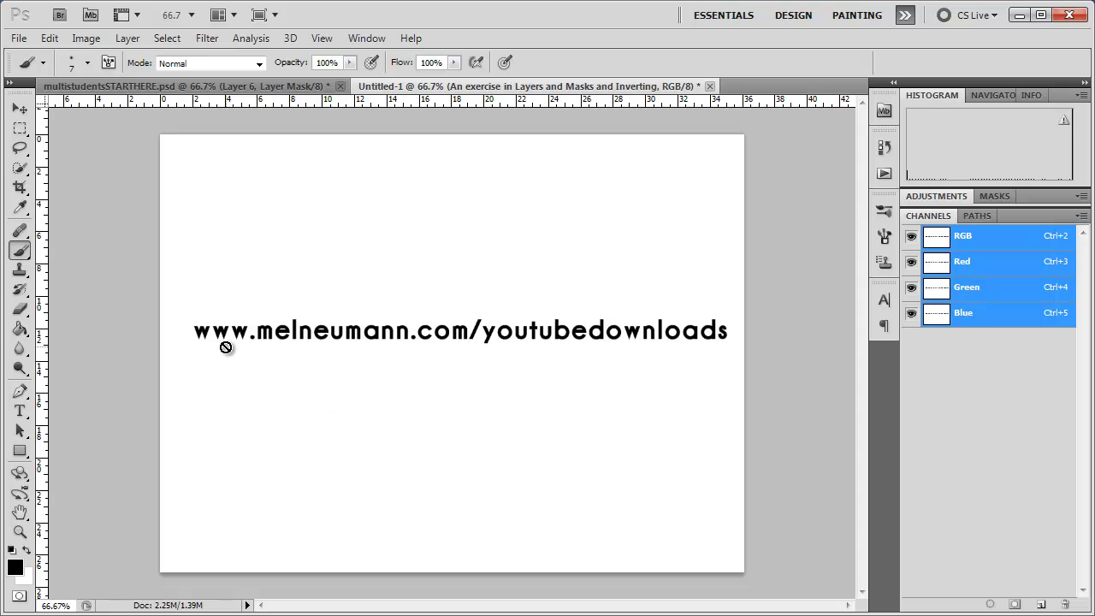